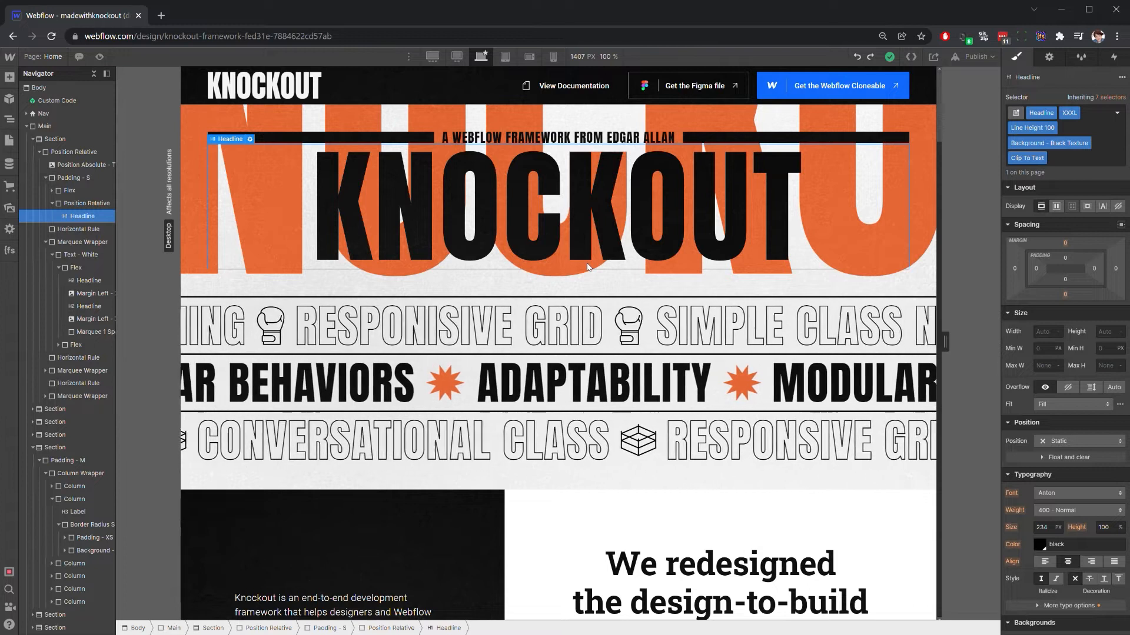
Select the Padding - M block that wraps the cards in the "How Knockout Helps" section.
scroll(587, 266, down, 12)
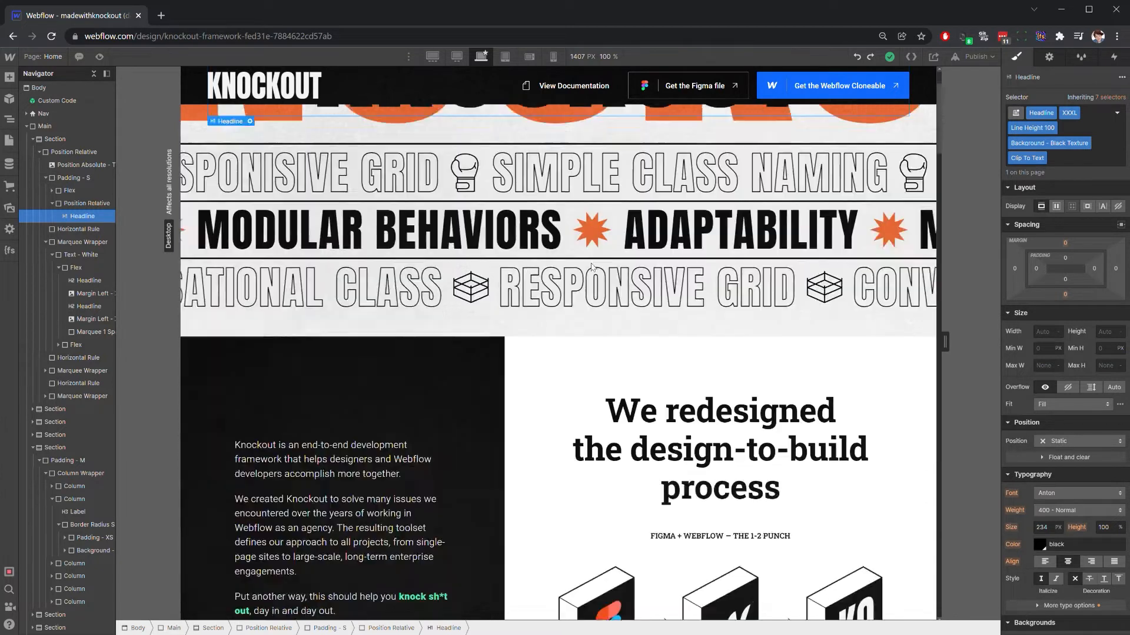
scroll(593, 266, down, 15)
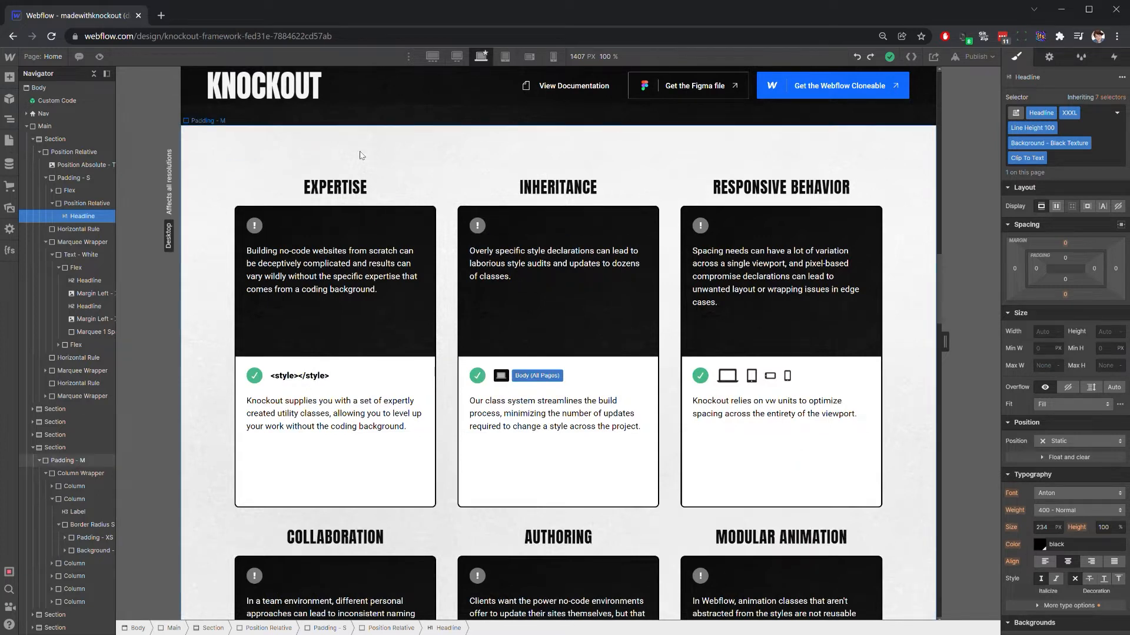
click(361, 156)
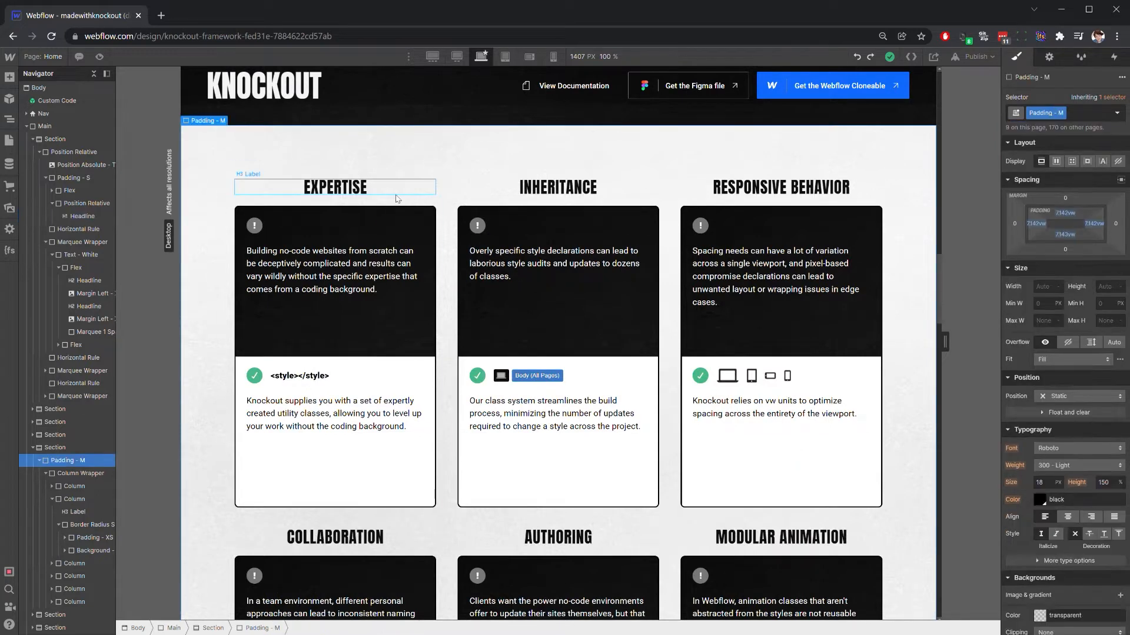
Examine the layout of the "How Knockout Helps" section, from its headline down to the end of the card grid.
scroll(419, 204, up, 2)
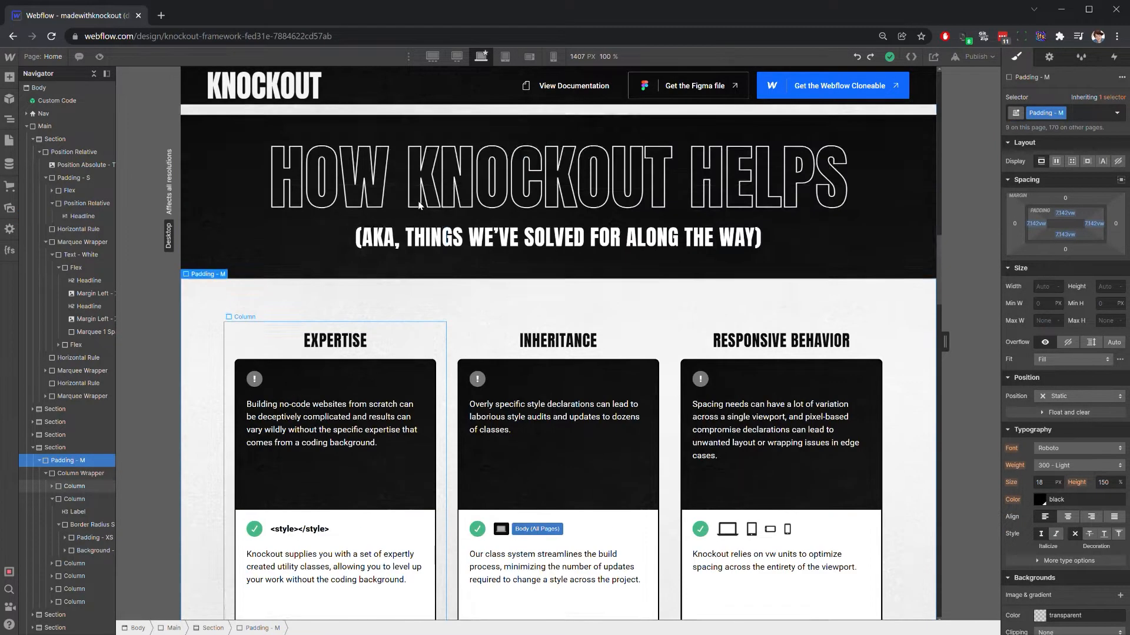
scroll(417, 200, down, 5)
scroll(412, 203, up, 3)
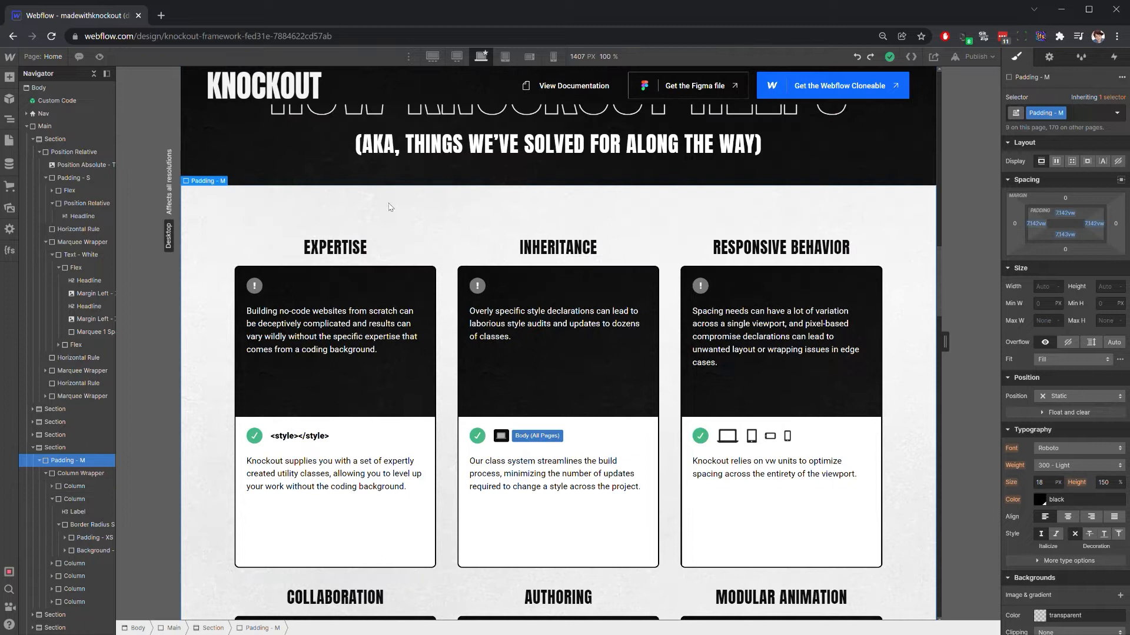
scroll(388, 203, down, 5)
scroll(388, 203, up, 4)
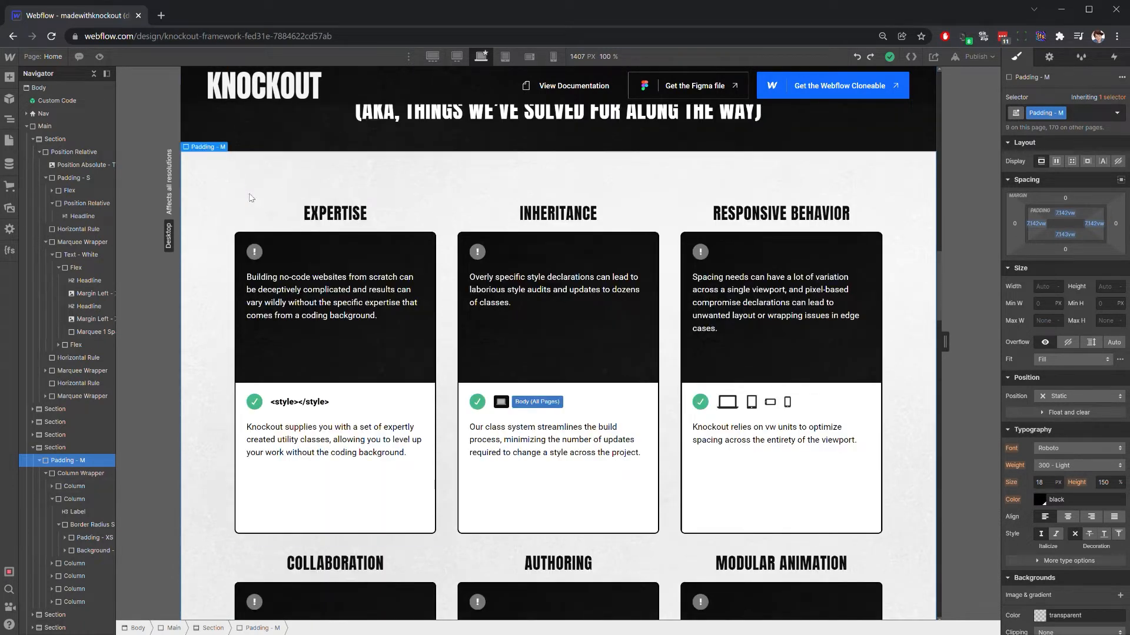
scroll(220, 189, down, 5)
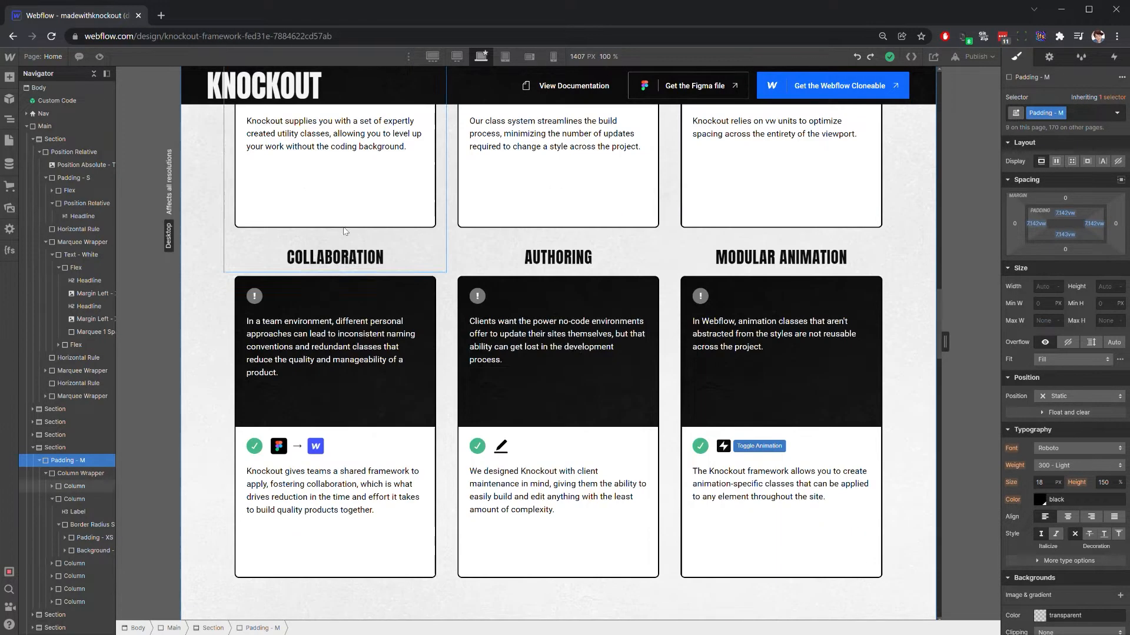
scroll(565, 347, down, 4)
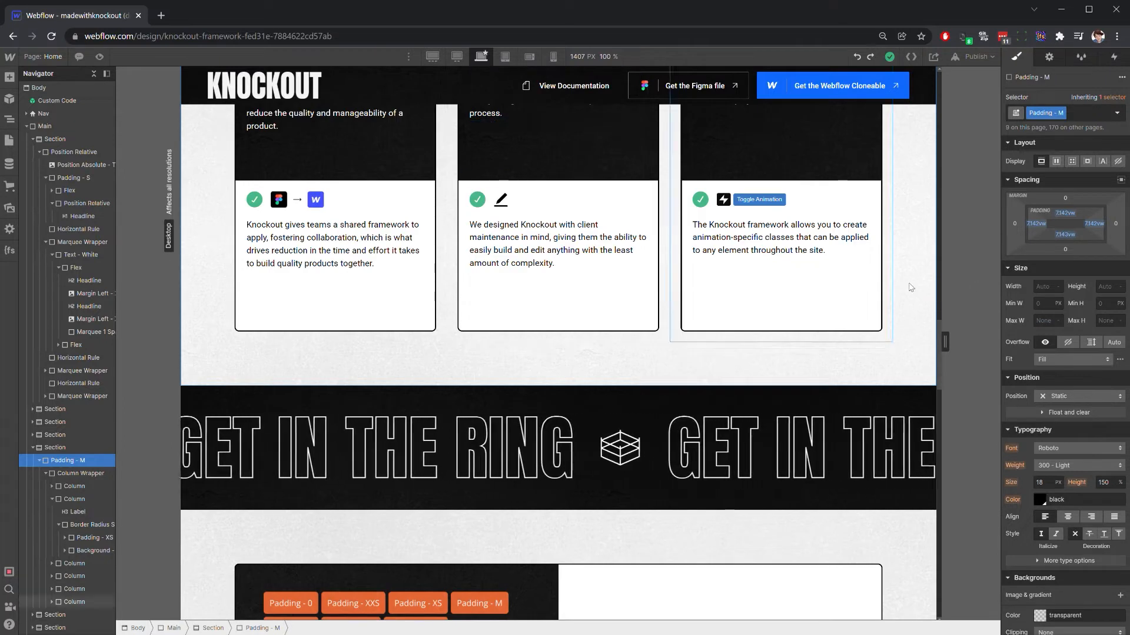
scroll(492, 280, up, 9)
scroll(492, 280, up, 2)
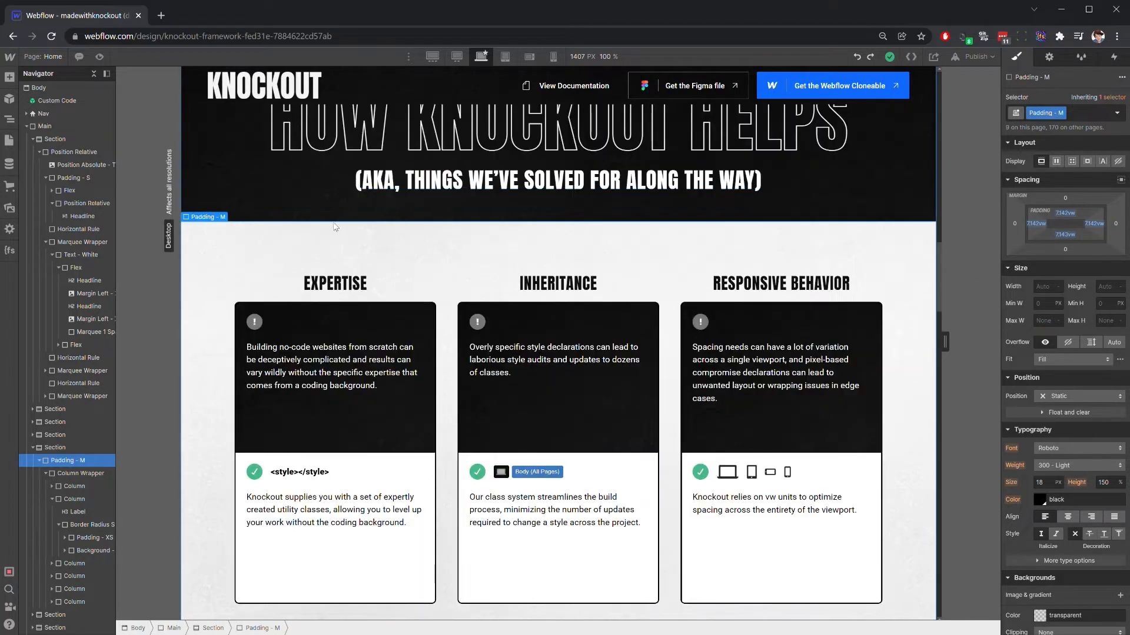
Add an image element inside the Padding - M block and assign it the k.png asset.
key(ctrl+e)
text(ima)
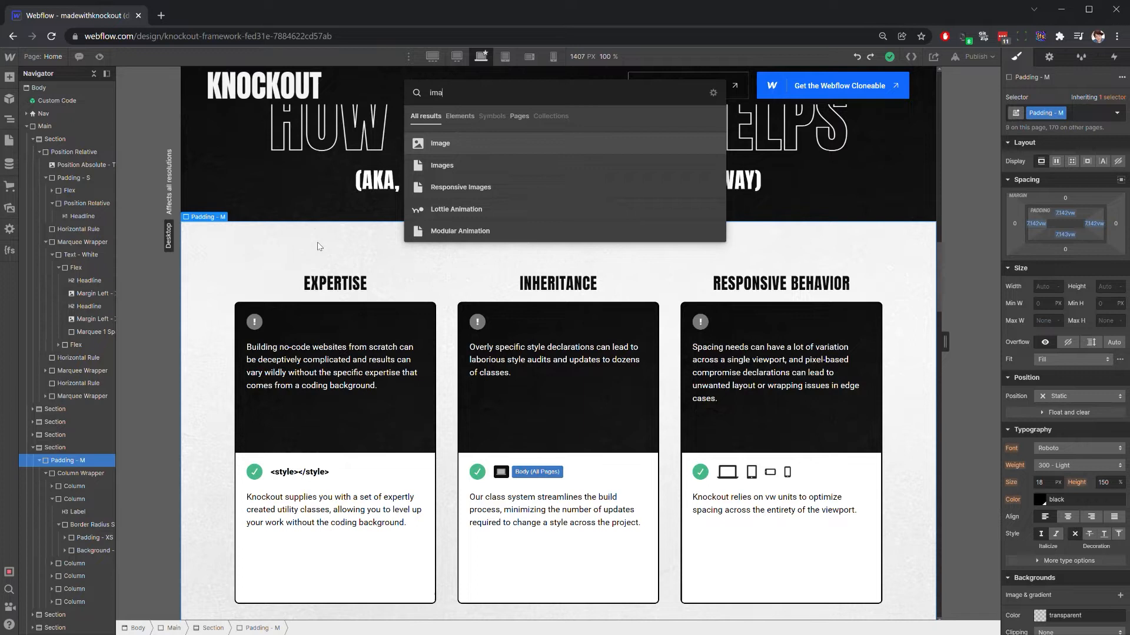
key(Return)
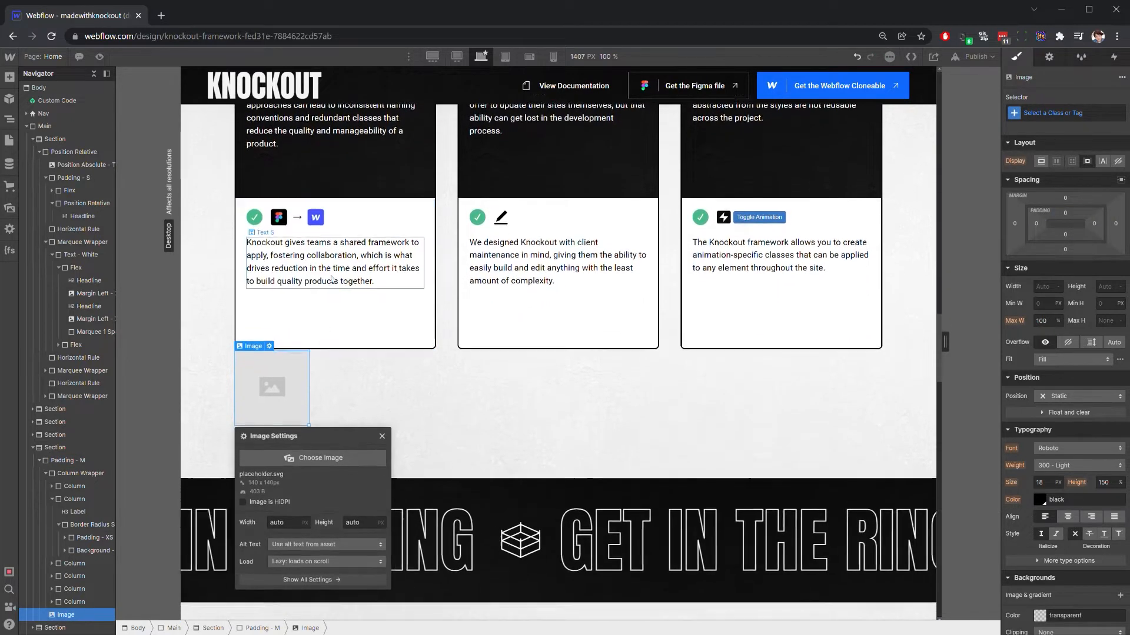
click(318, 451)
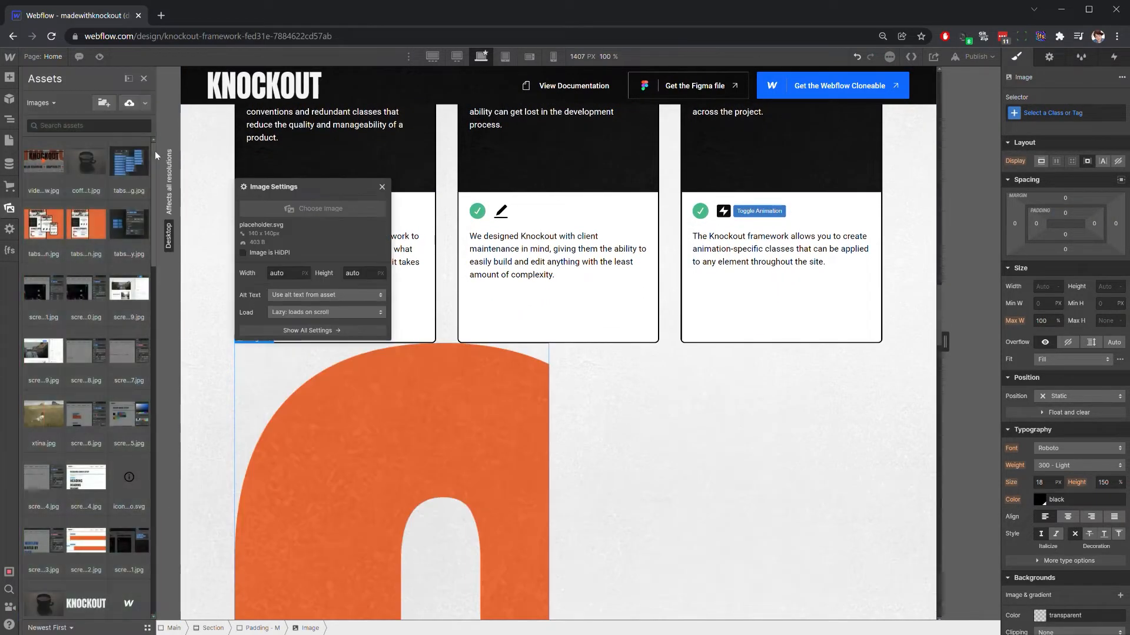
drag(156, 164, 154, 267)
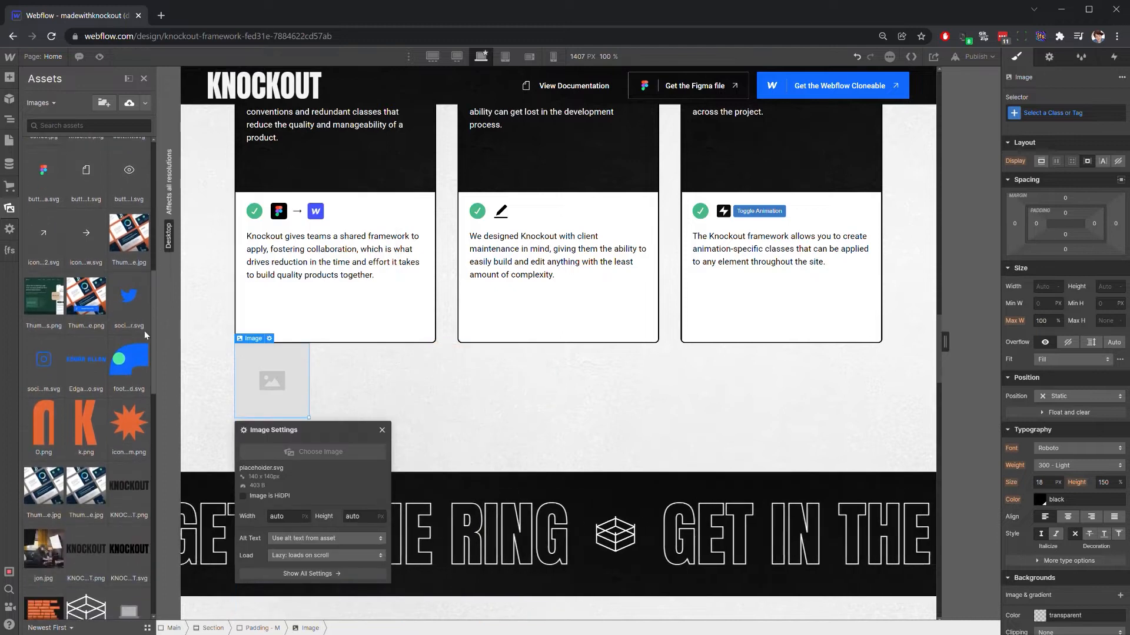
click(68, 412)
Add a second image element to the Padding - M block and assign it the O.png asset.
scroll(471, 400, down, 5)
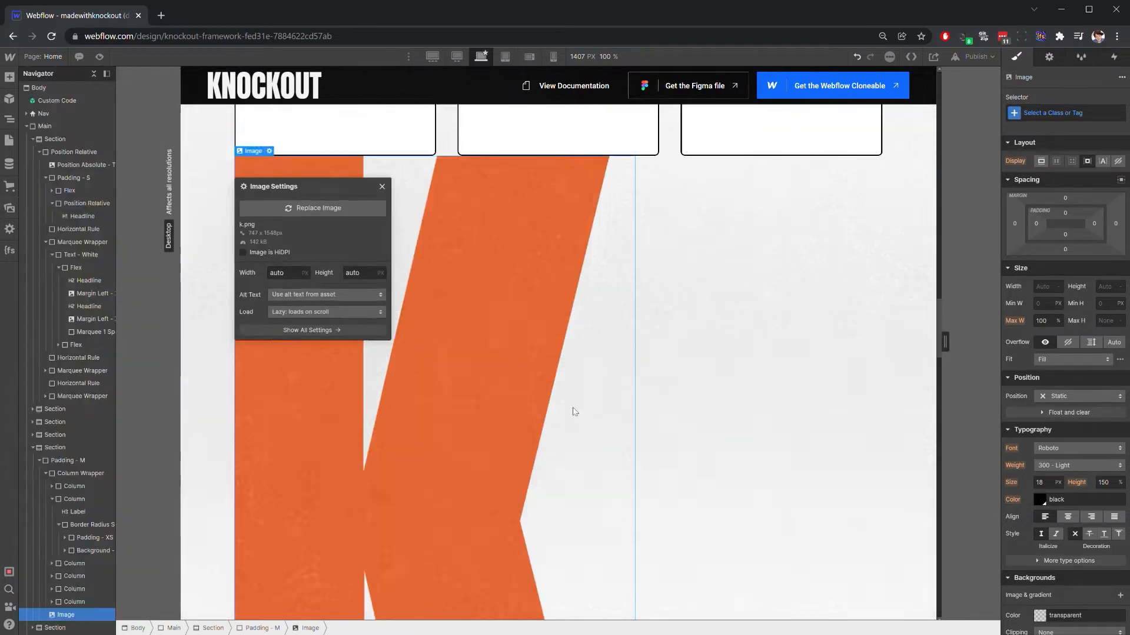
click(677, 380)
key(ctrl+e)
text(ima)
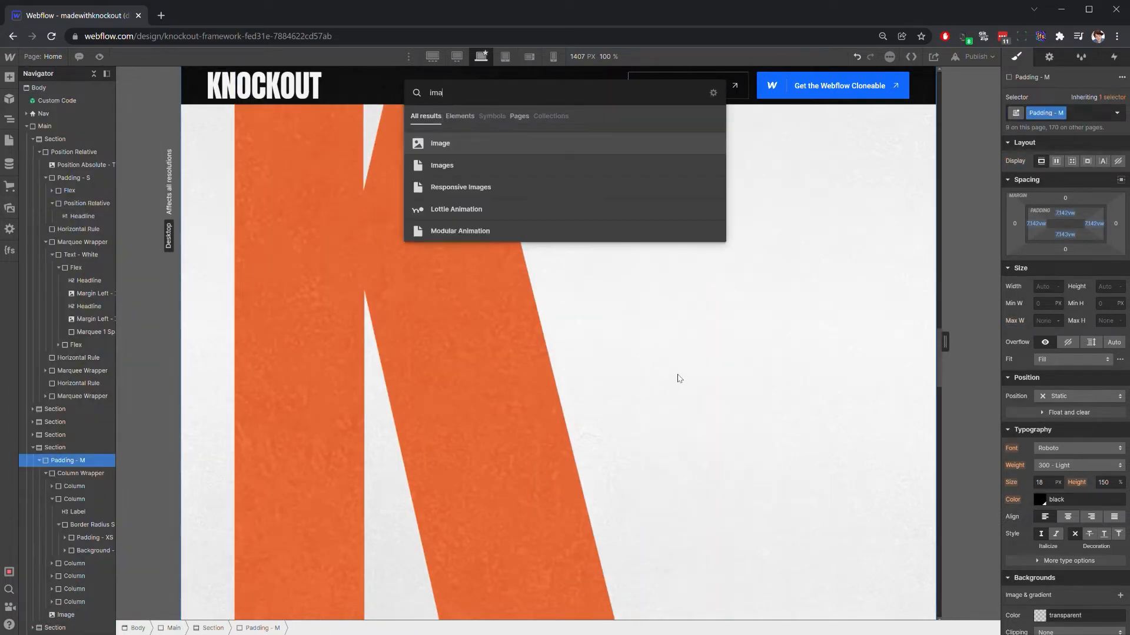
key(Return)
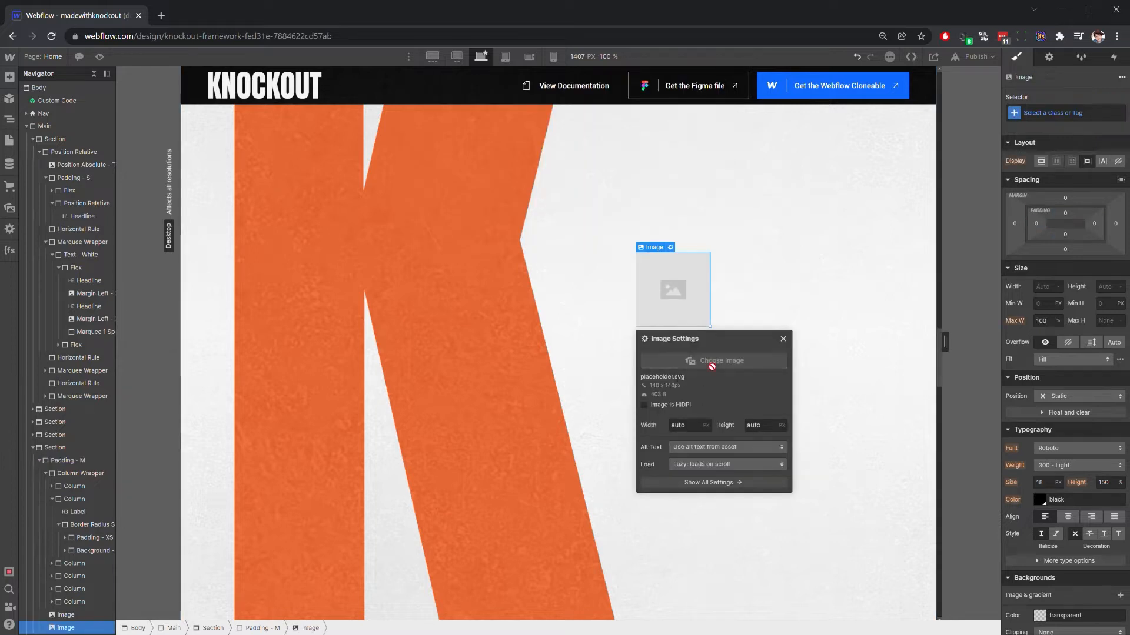
click(708, 363)
click(124, 107)
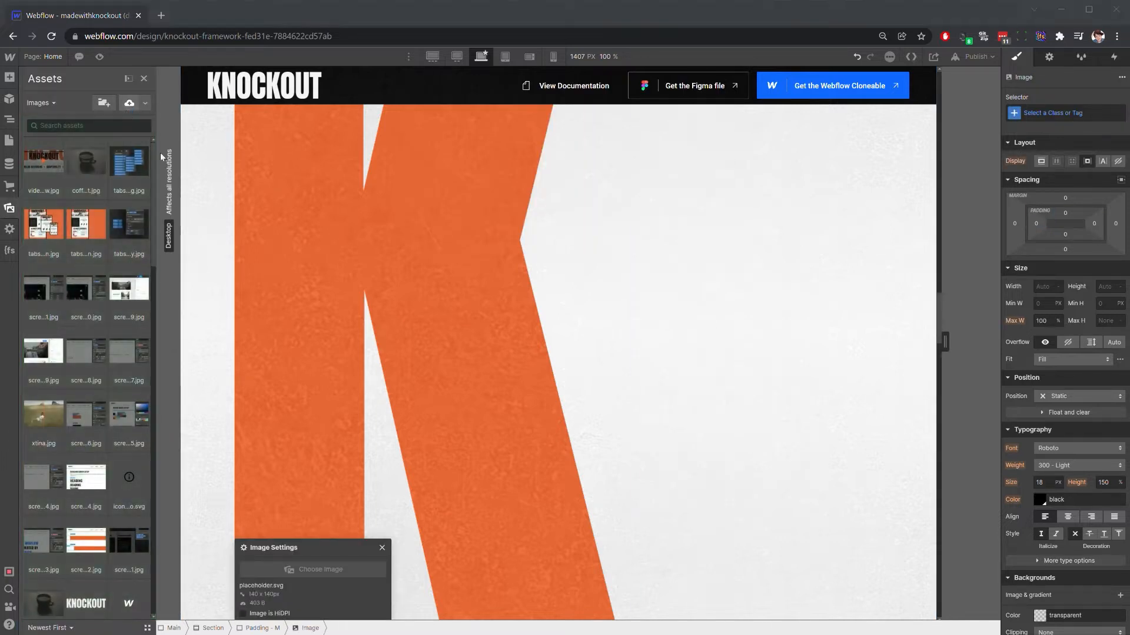
click(443, 305)
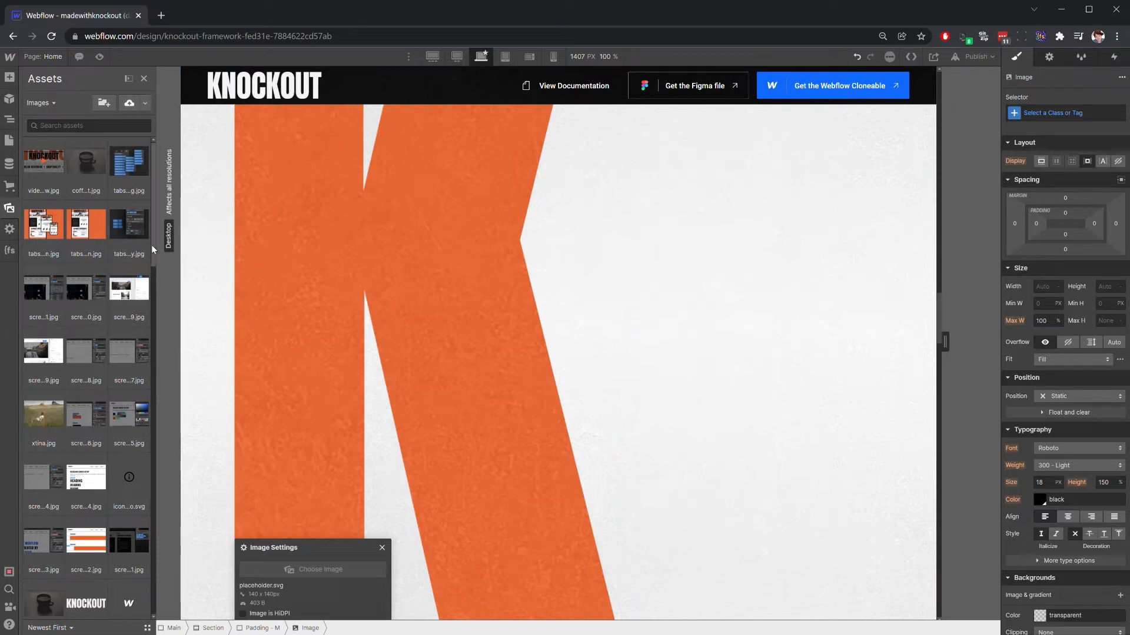
drag(151, 245, 154, 386)
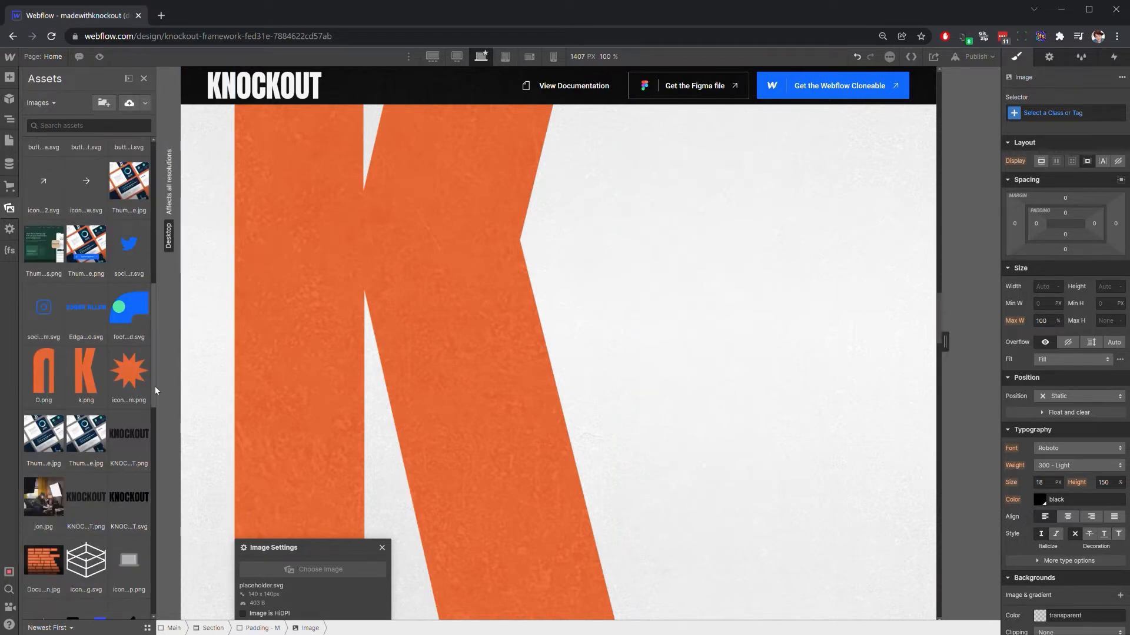
click(54, 374)
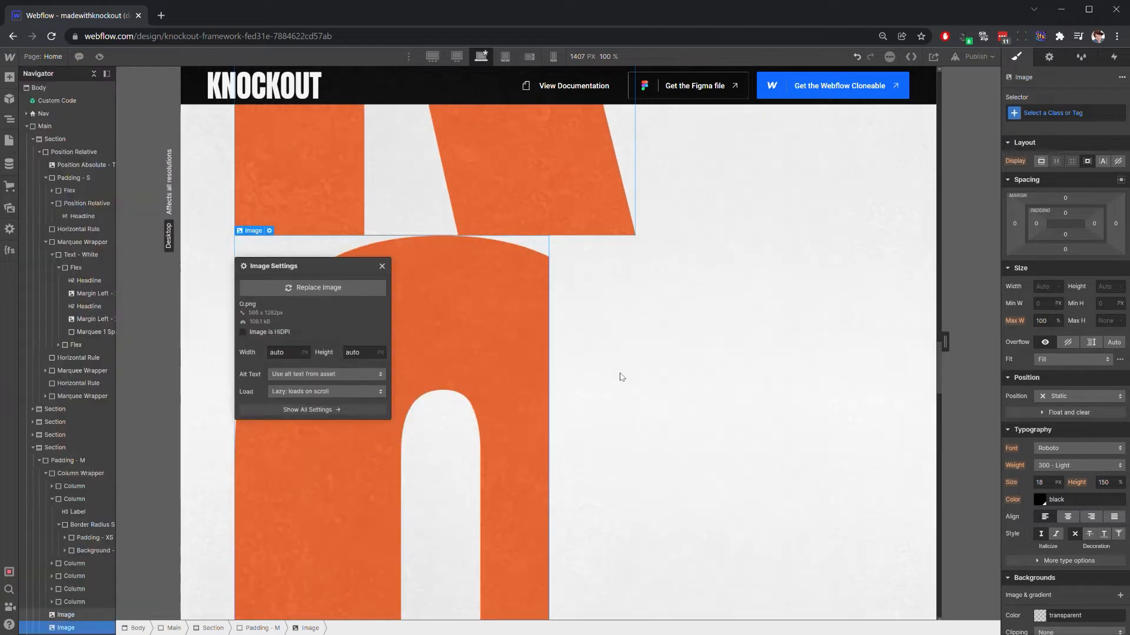
Give the K image a new class named "Image - K" and set its width to 25 VW.
scroll(620, 373, up, 12)
click(447, 302)
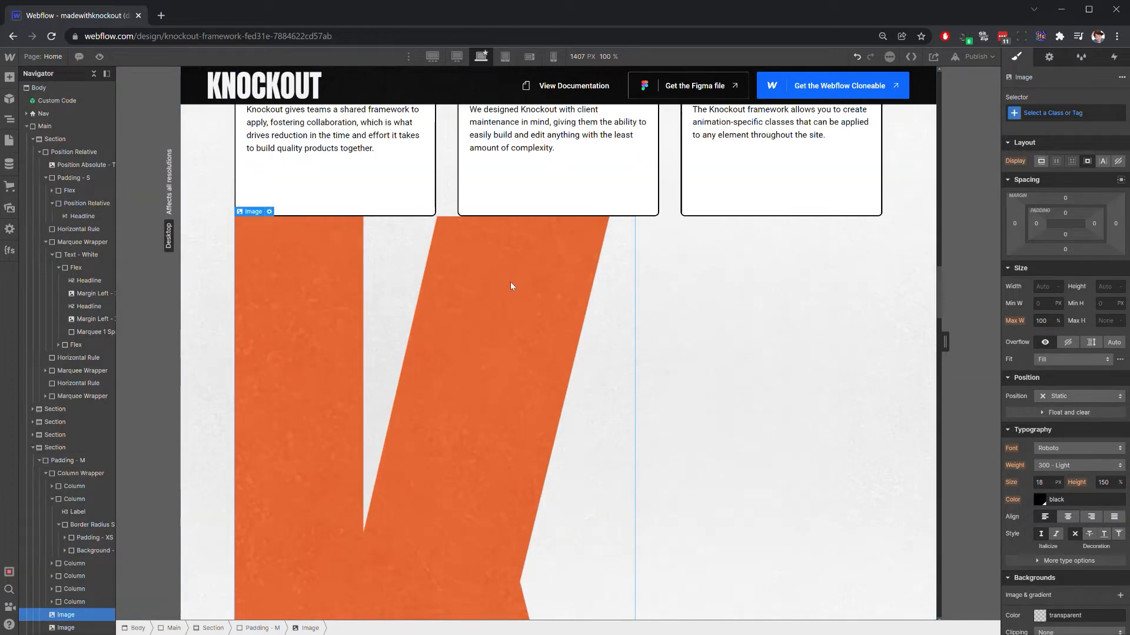
click(1054, 115)
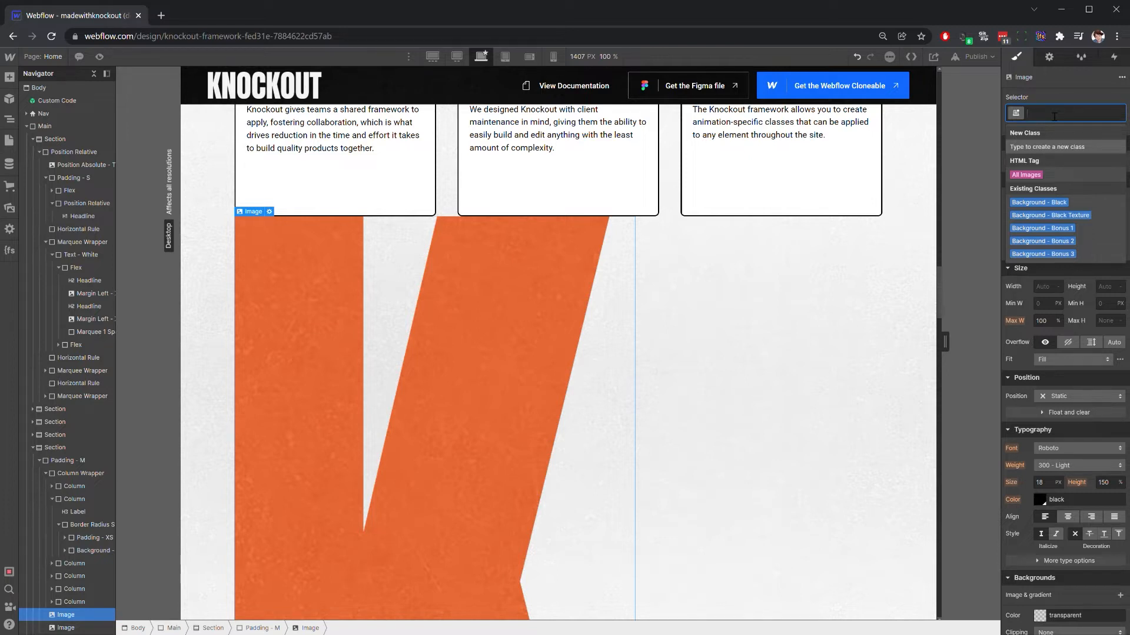
text(k)
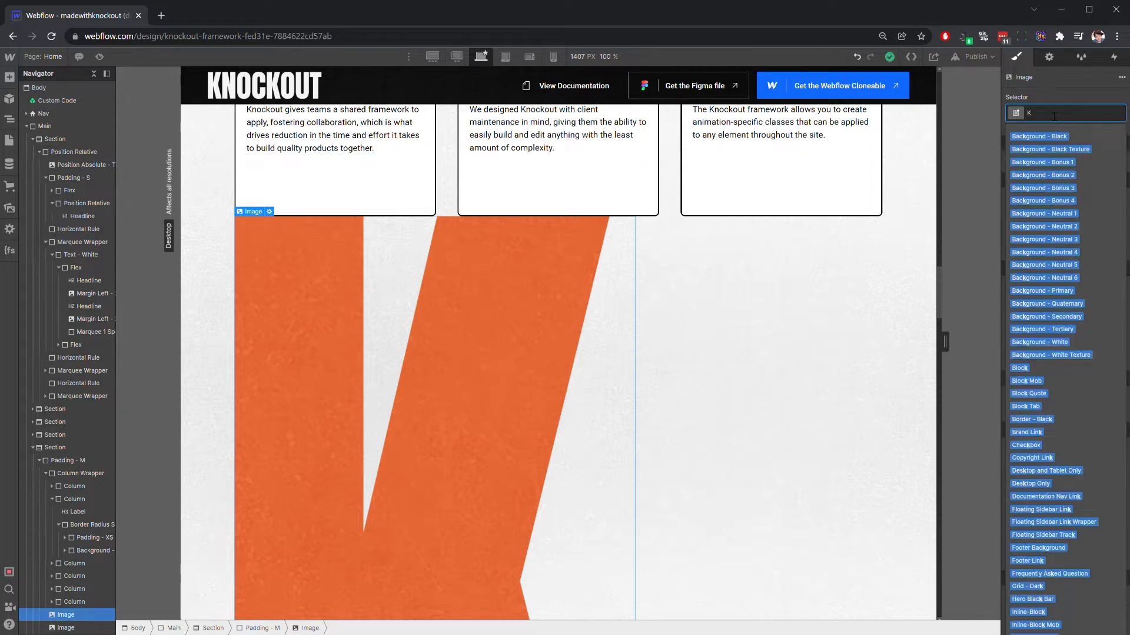
key(BackSpace)
text(Image -)
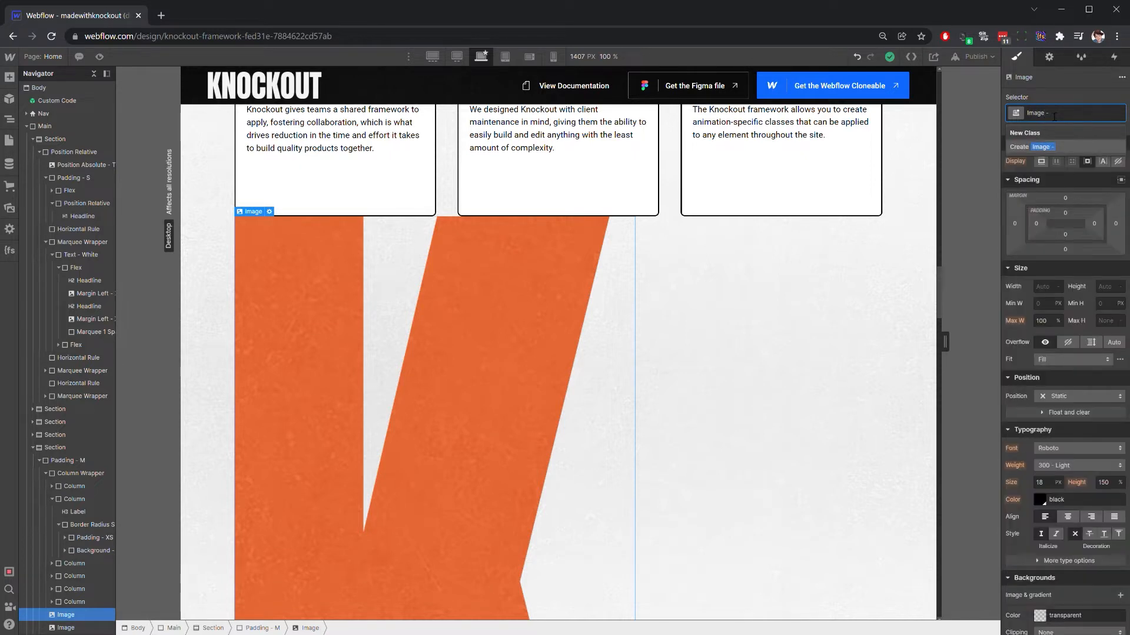
key(Return)
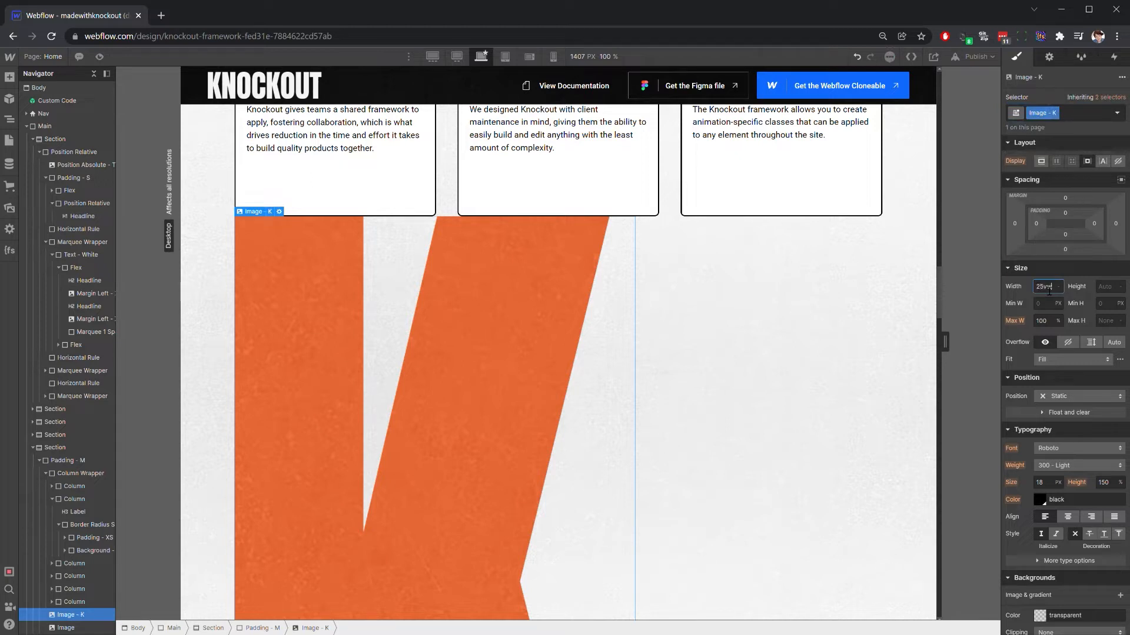
key(Return)
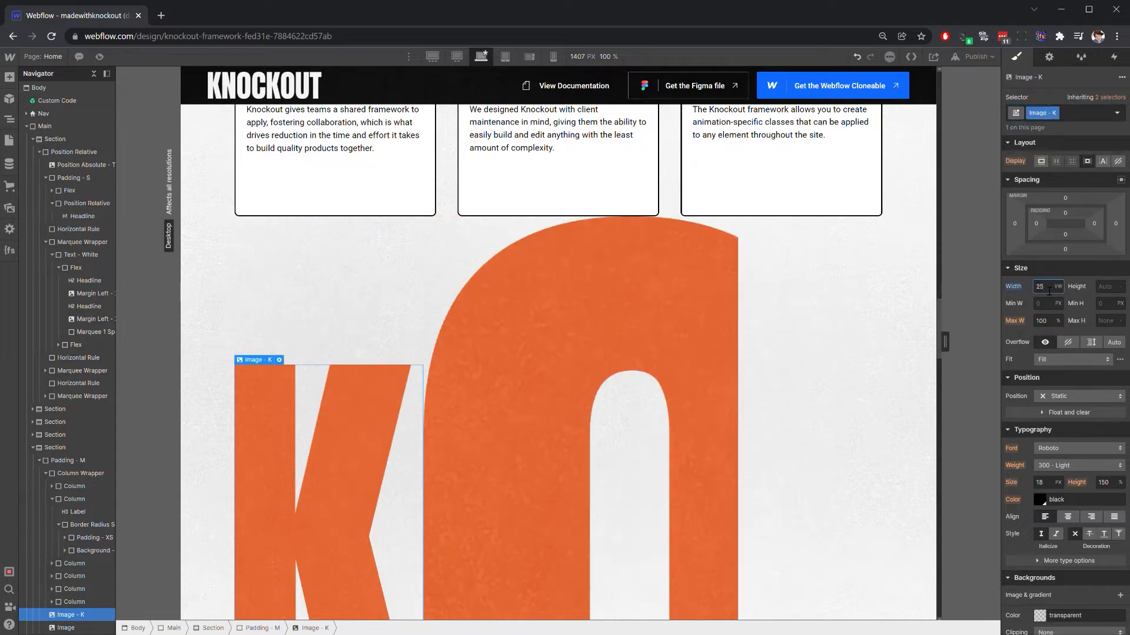
Give the O image a new class named "Image - O" and set its width to 25 VW.
click(566, 346)
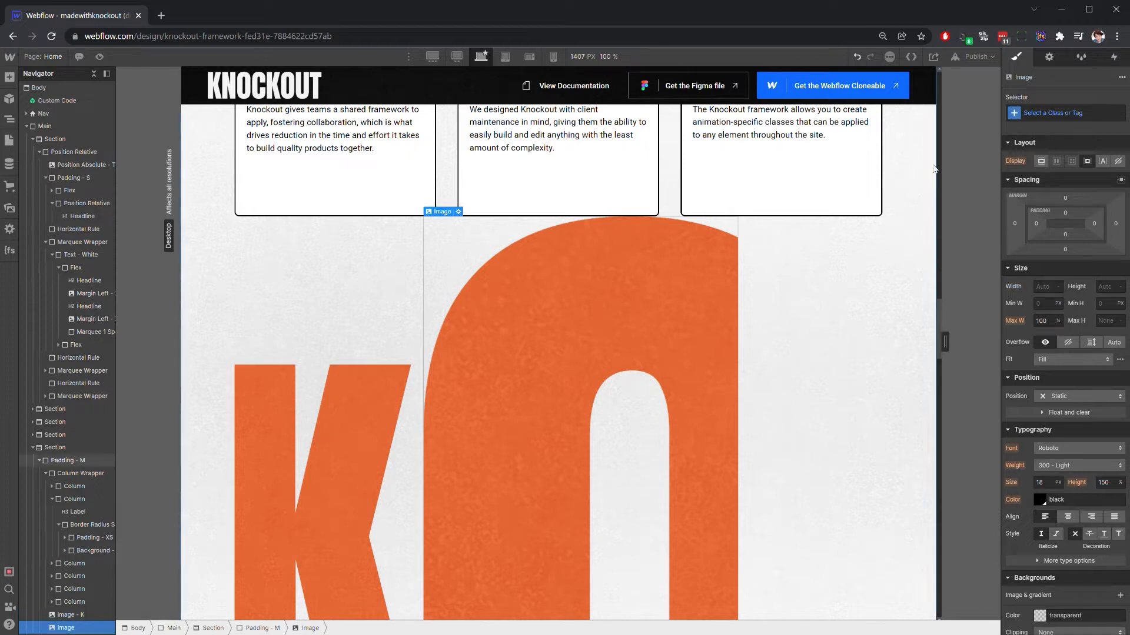
click(1057, 119)
text(Image - O)
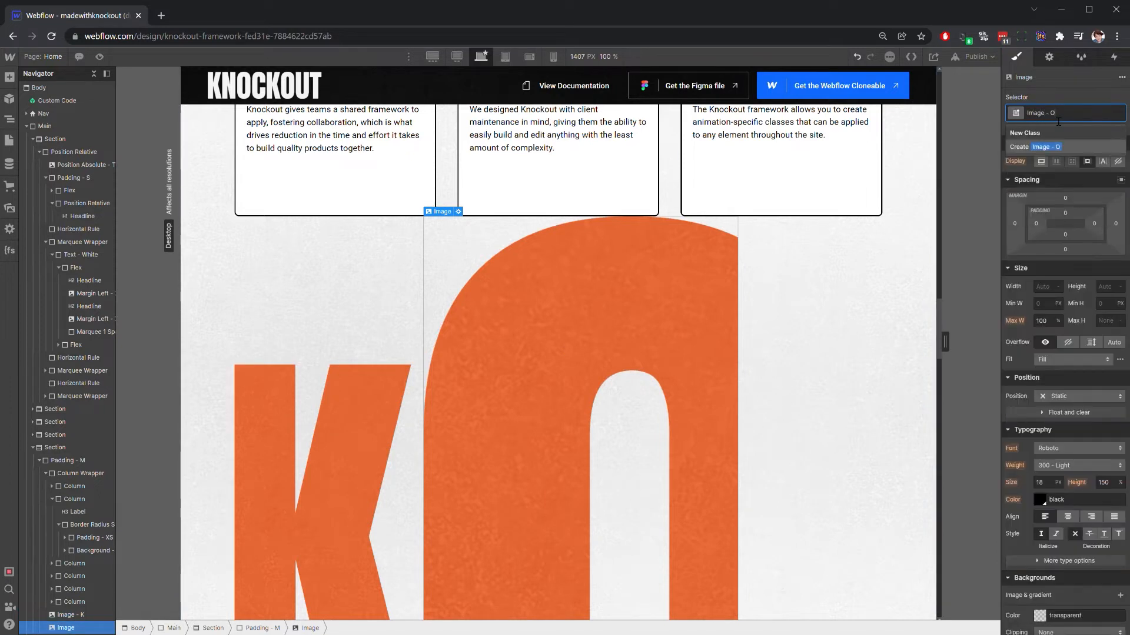
key(Return)
click(1048, 287)
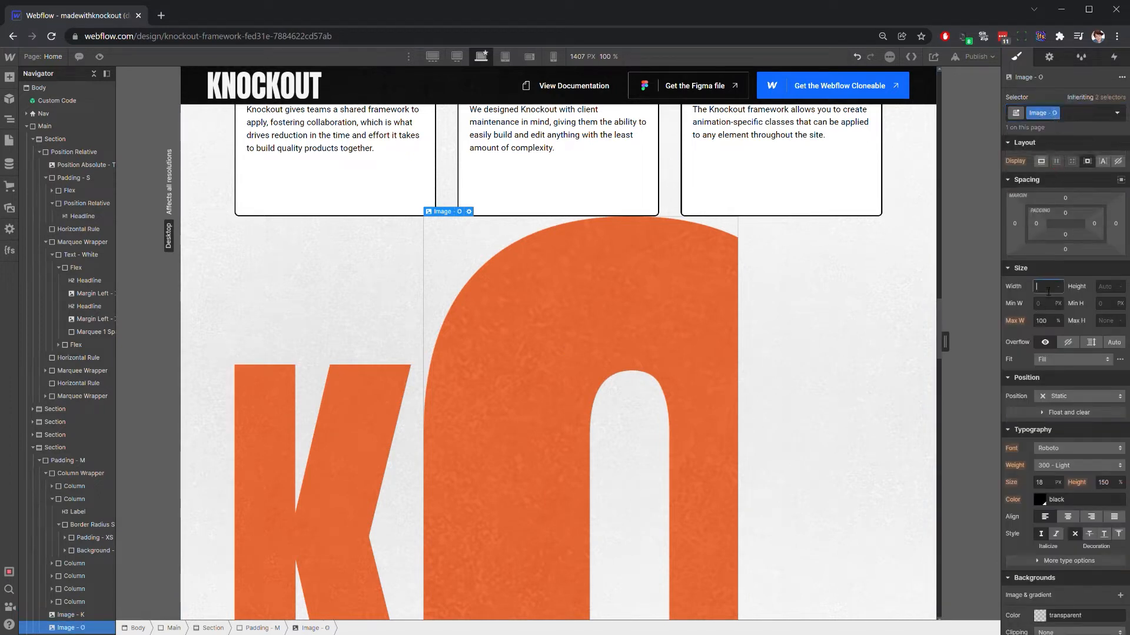
text(25vw)
key(Return)
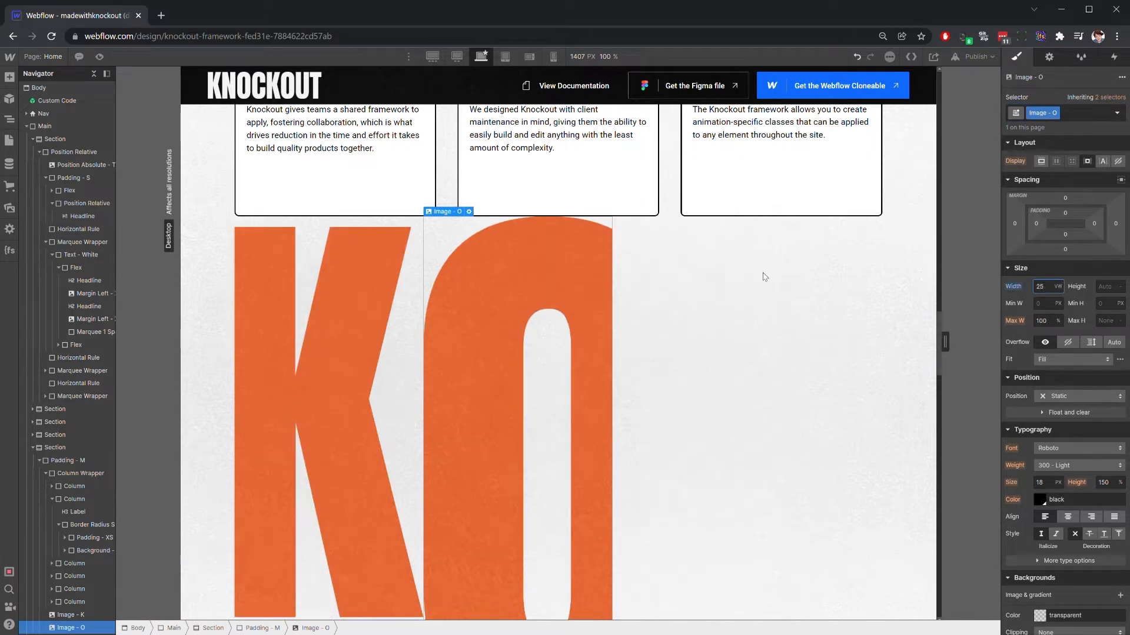
Widen the design canvas to a 1439 px viewport.
scroll(483, 287, up, 7)
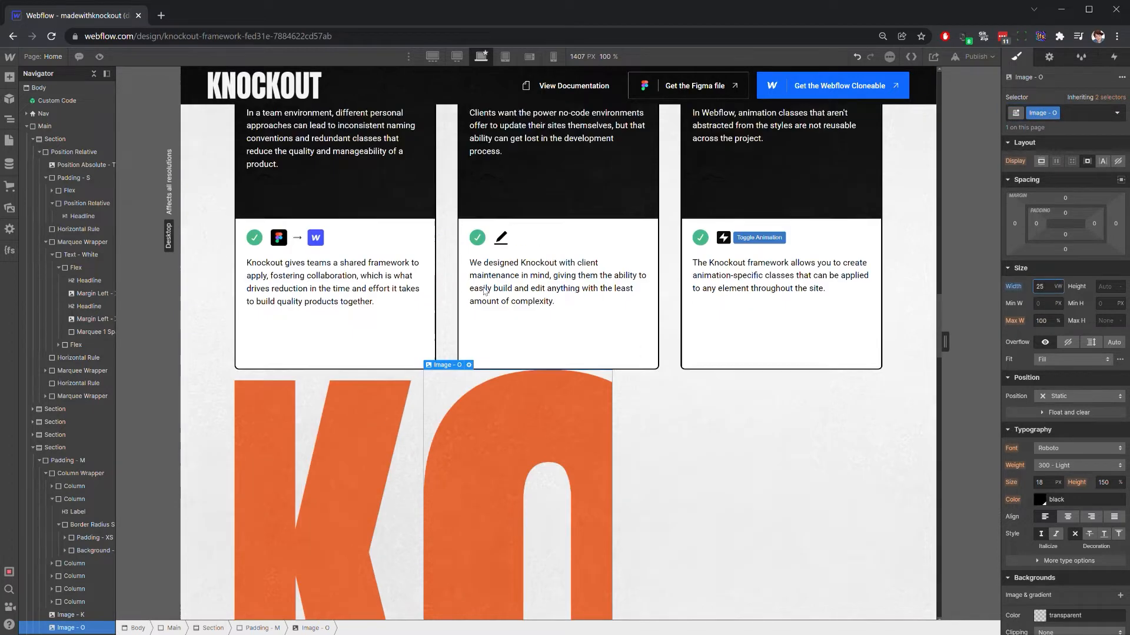
scroll(488, 304, down, 5)
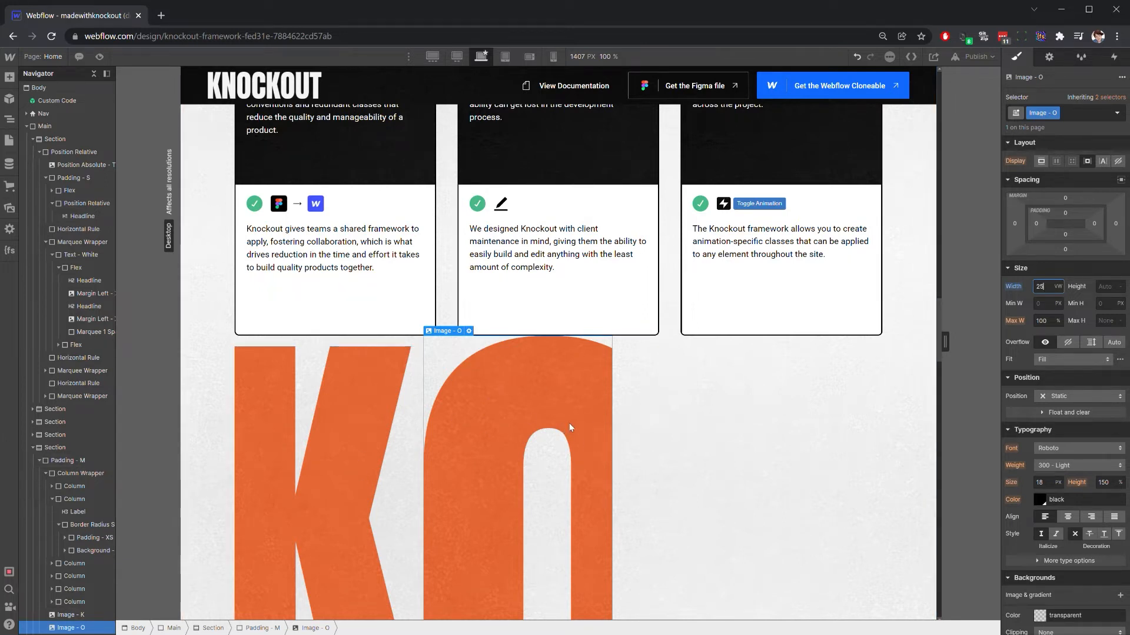
scroll(653, 415, up, 5)
scroll(658, 413, up, 4)
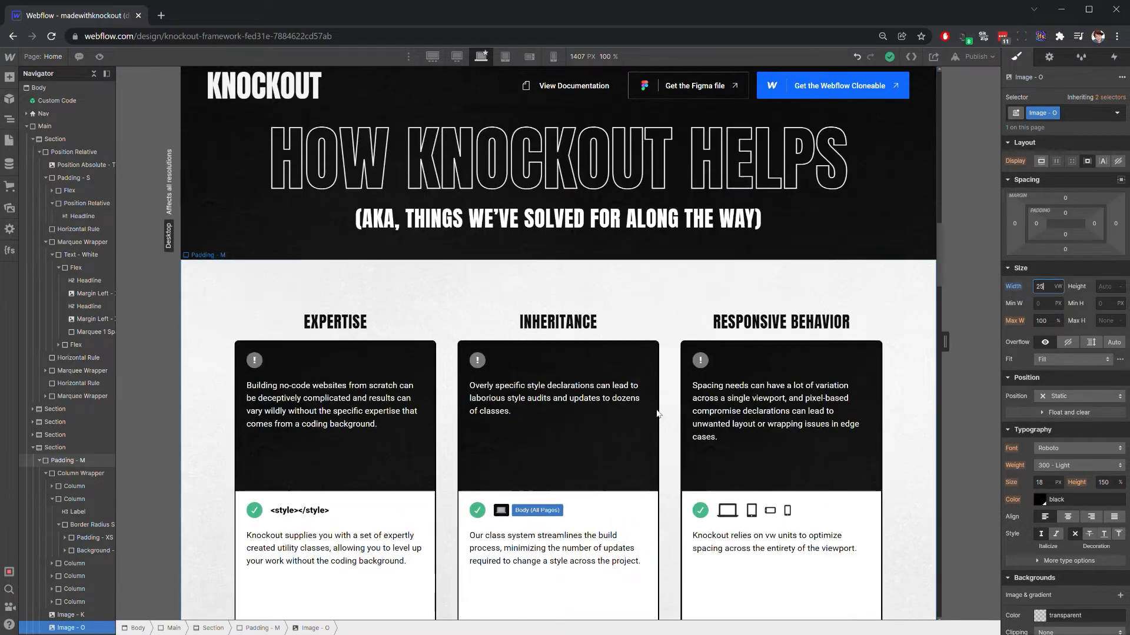
scroll(658, 413, down, 9)
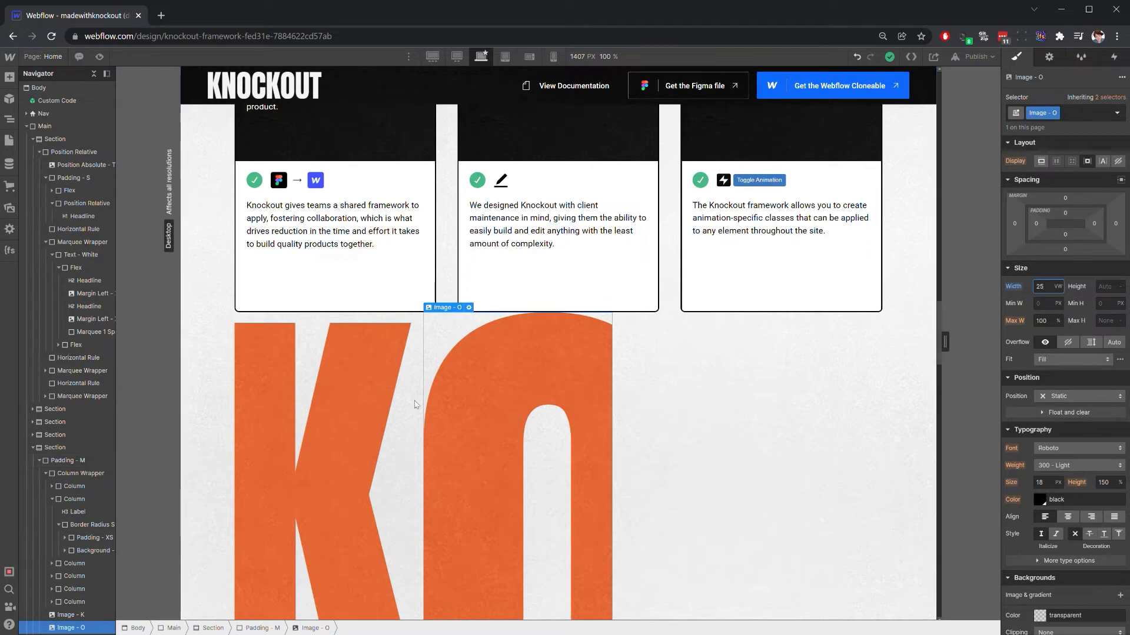
click(361, 400)
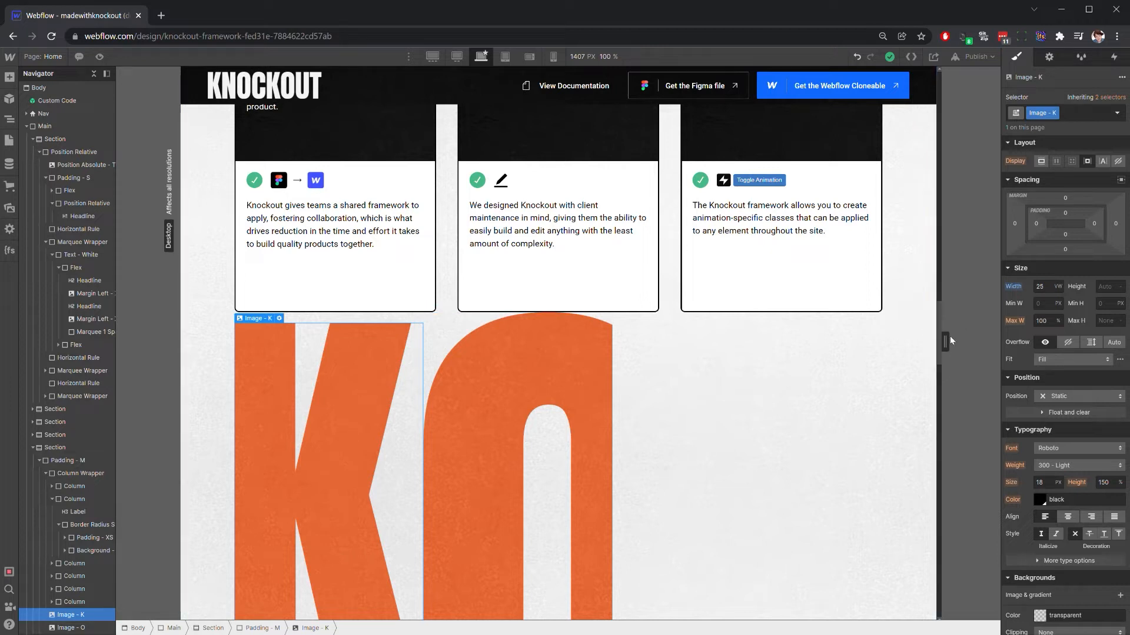
drag(947, 343, 992, 361)
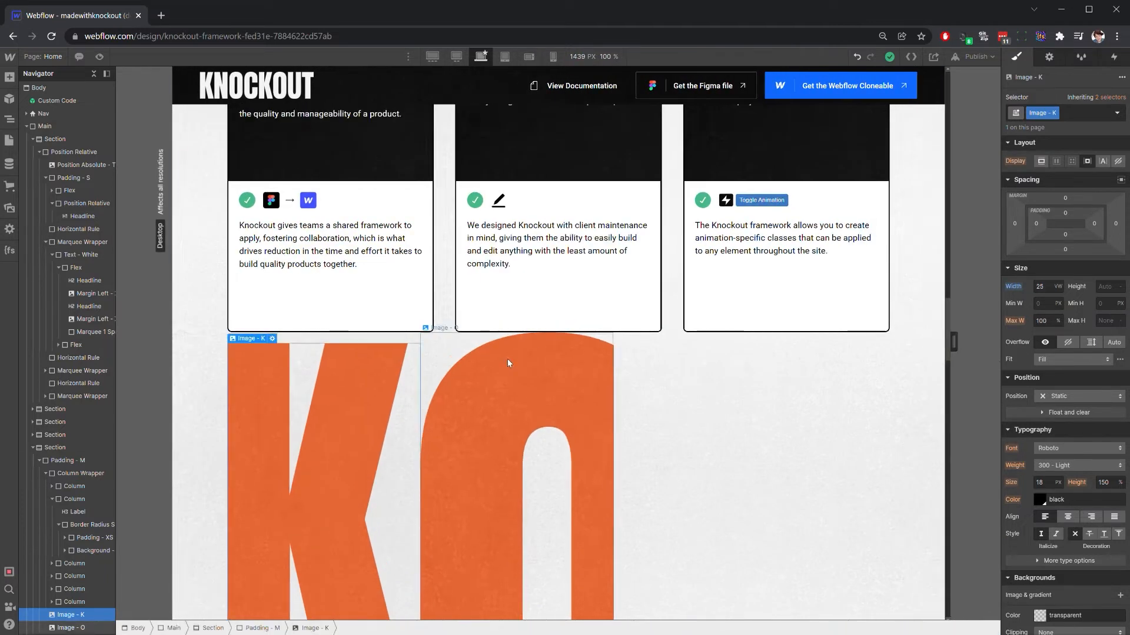
Add the existing "Position Relative" combo class to the Padding - M block that holds the cards.
scroll(375, 389, up, 6)
click(265, 323)
scroll(265, 323, up, 6)
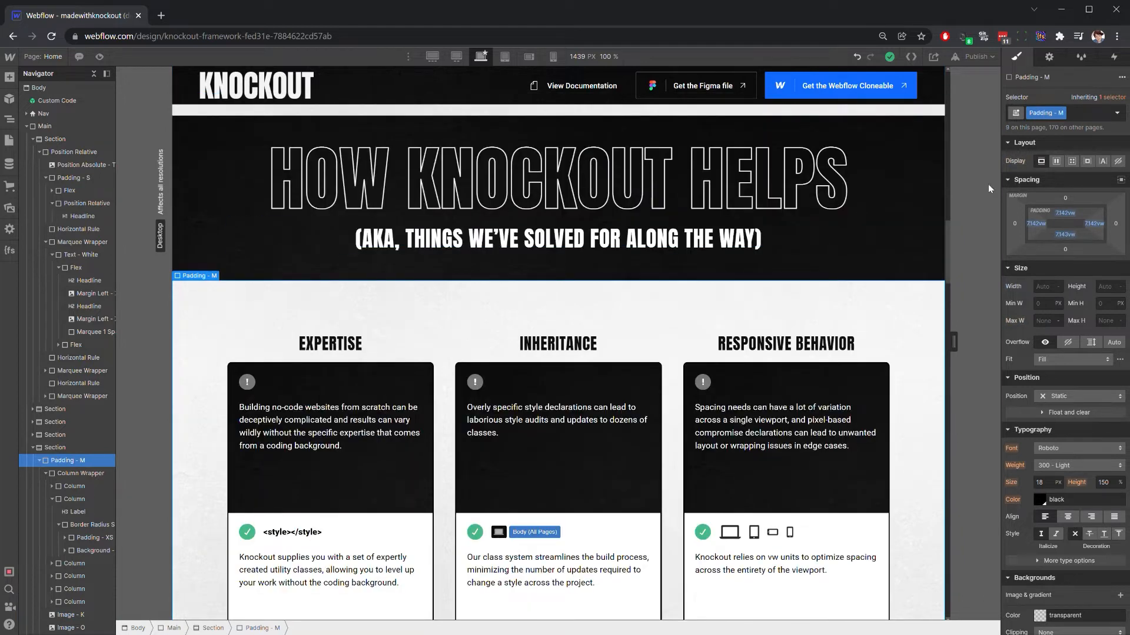
click(1089, 116)
text(Rela)
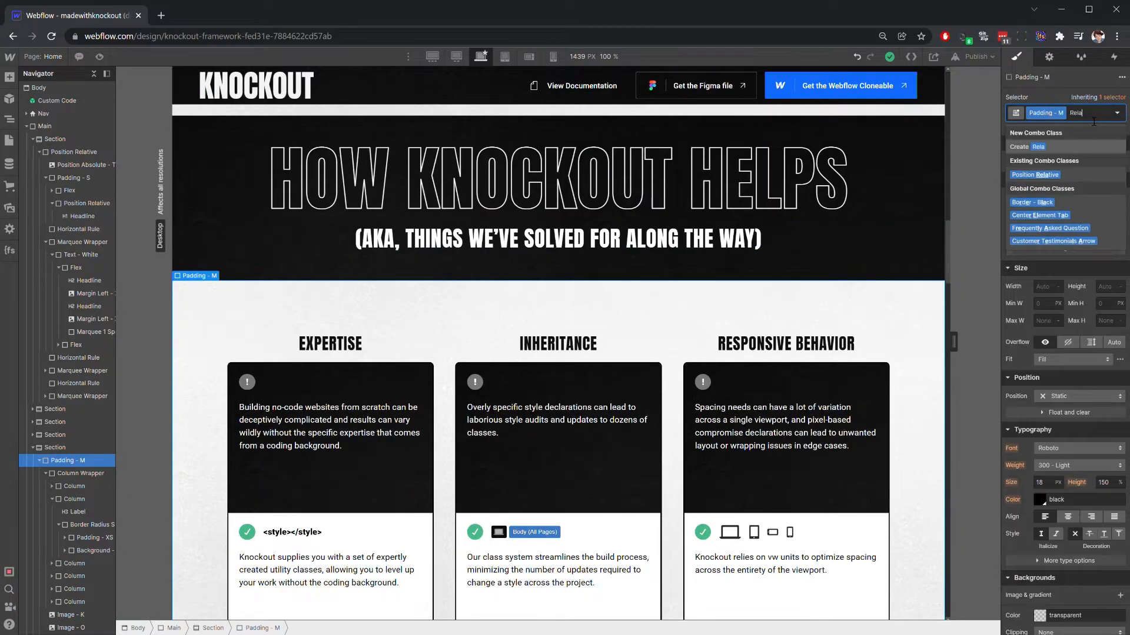
click(1027, 176)
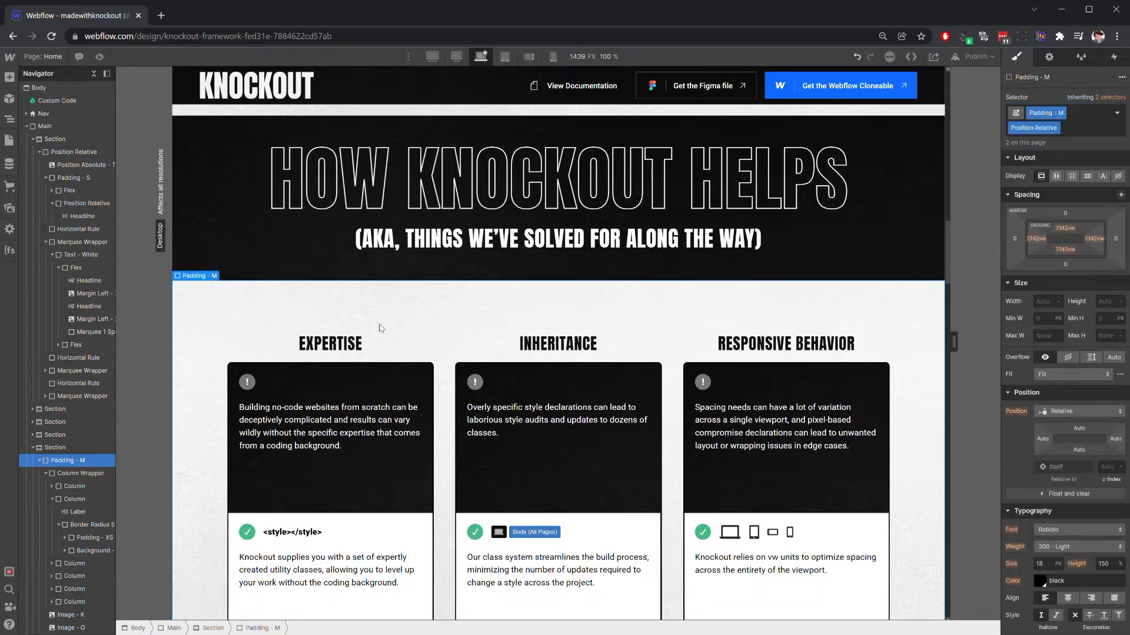
Add the global combo class "Position Absolute - Top Left" to the K image.
scroll(381, 327, down, 9)
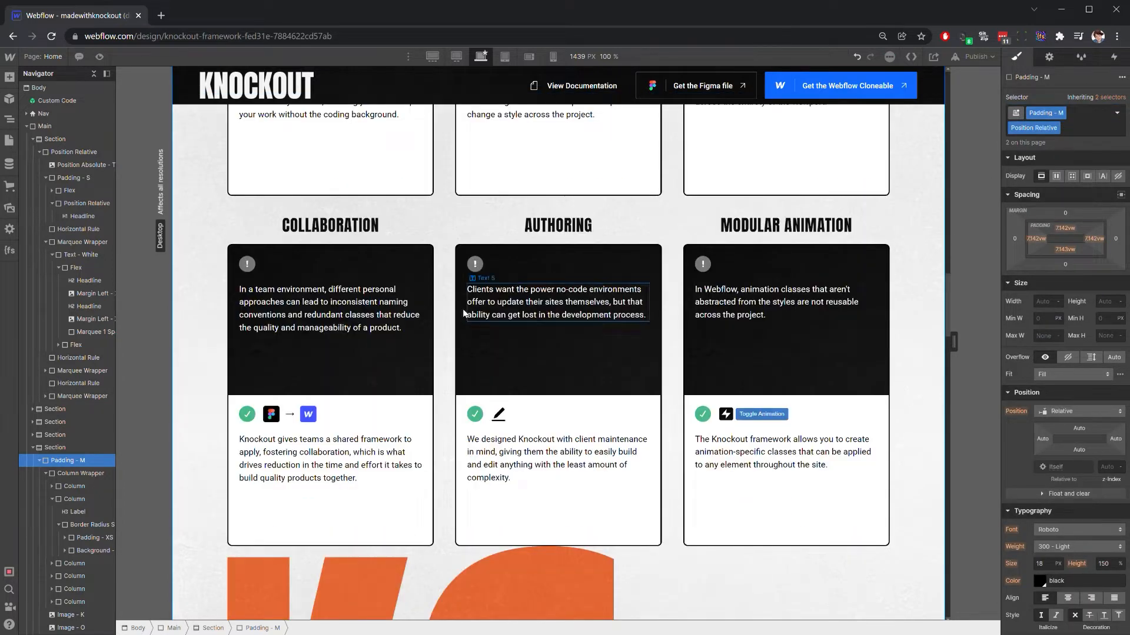
scroll(429, 364, down, 4)
click(301, 356)
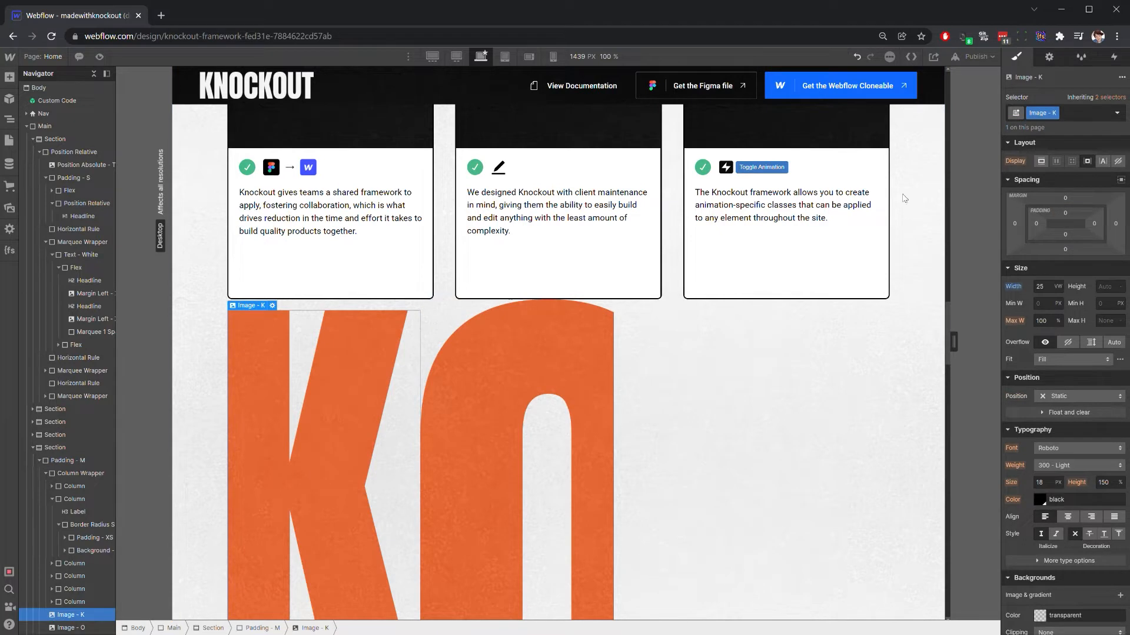
click(1104, 117)
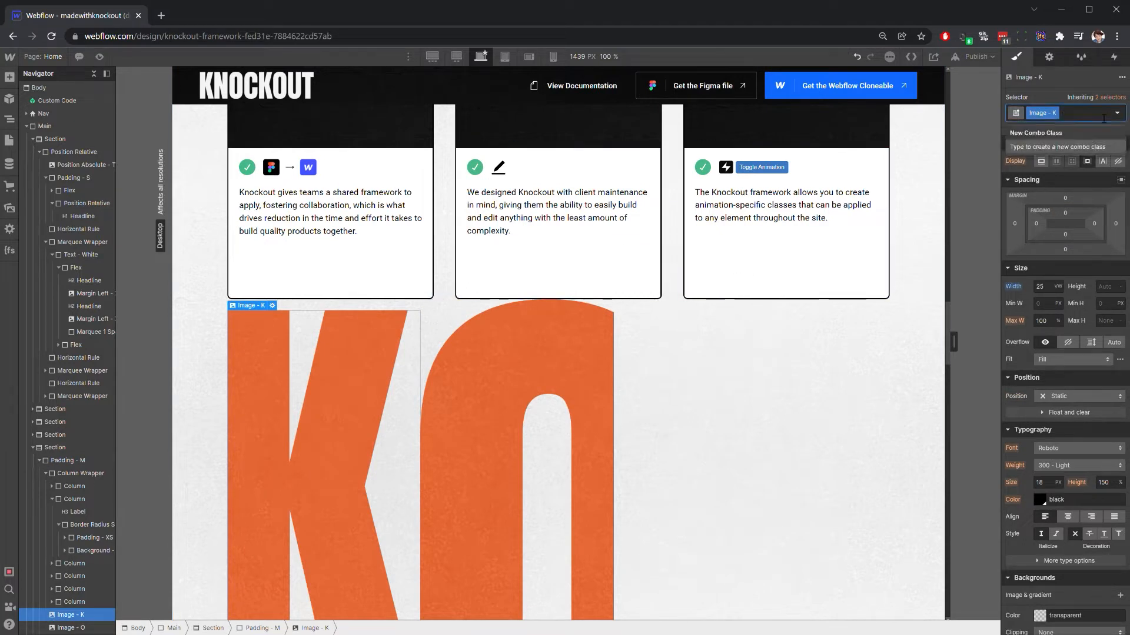
text(Top Lef)
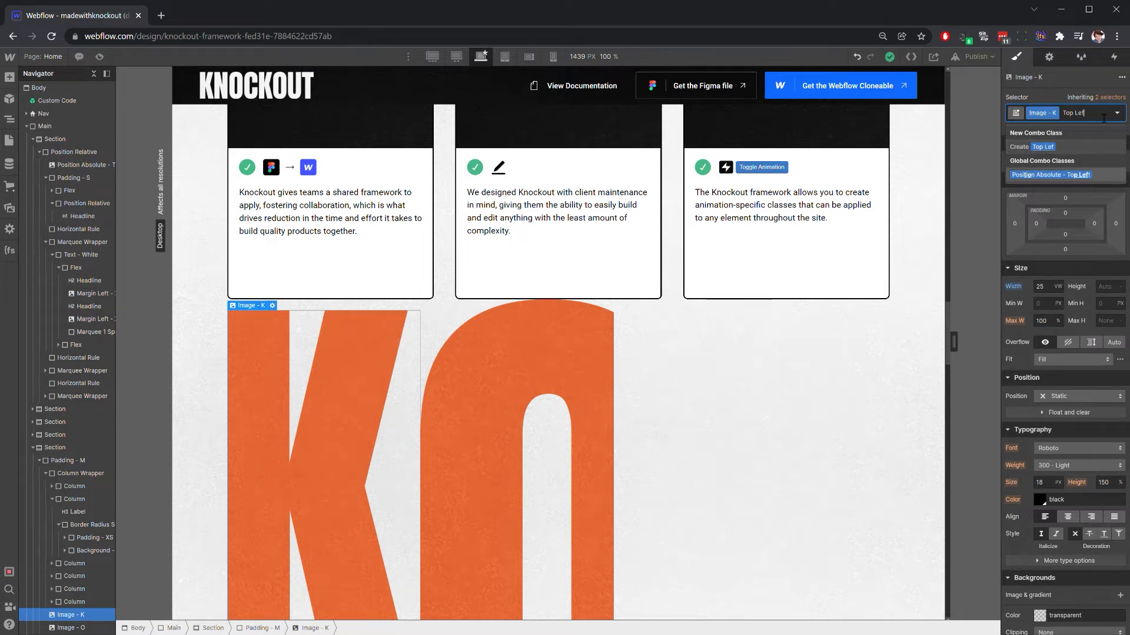
key(Return)
Add the global combo class "Position Absolute - Bottom Right" to the O image.
click(265, 366)
click(1079, 113)
text(Boi)
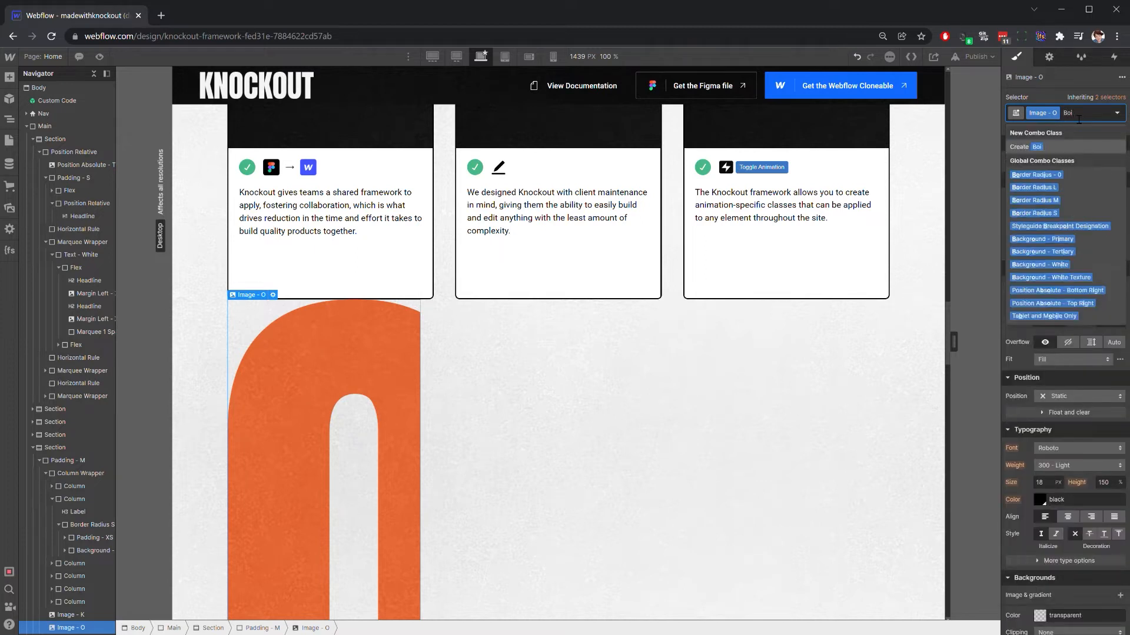
key(BackSpace)
text(ttom R)
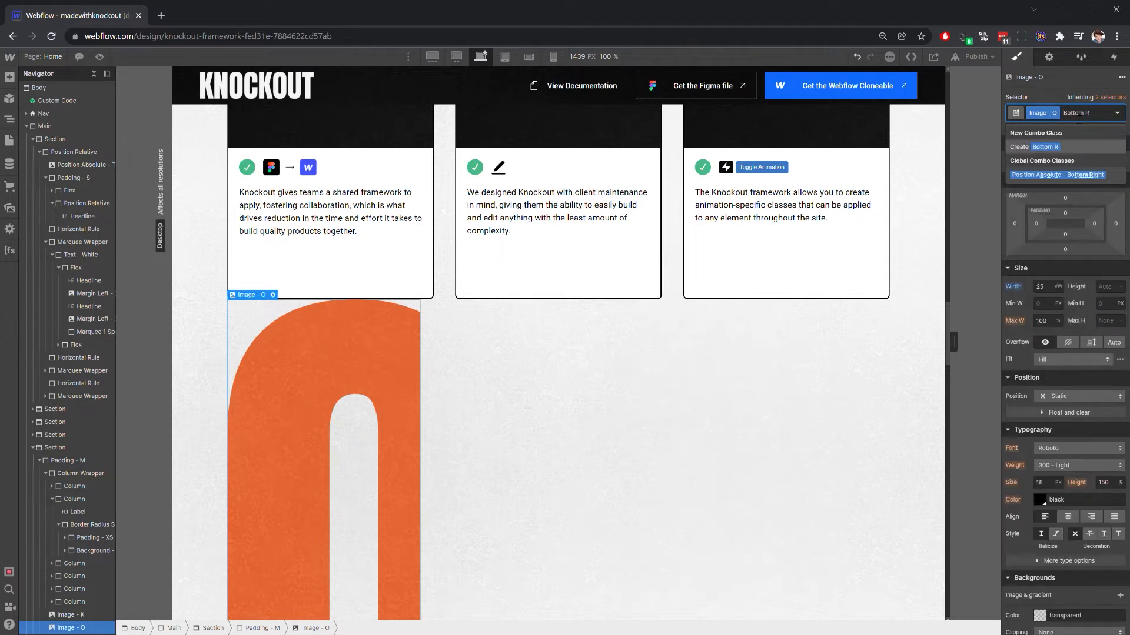
text(i)
key(Down)
key(Return)
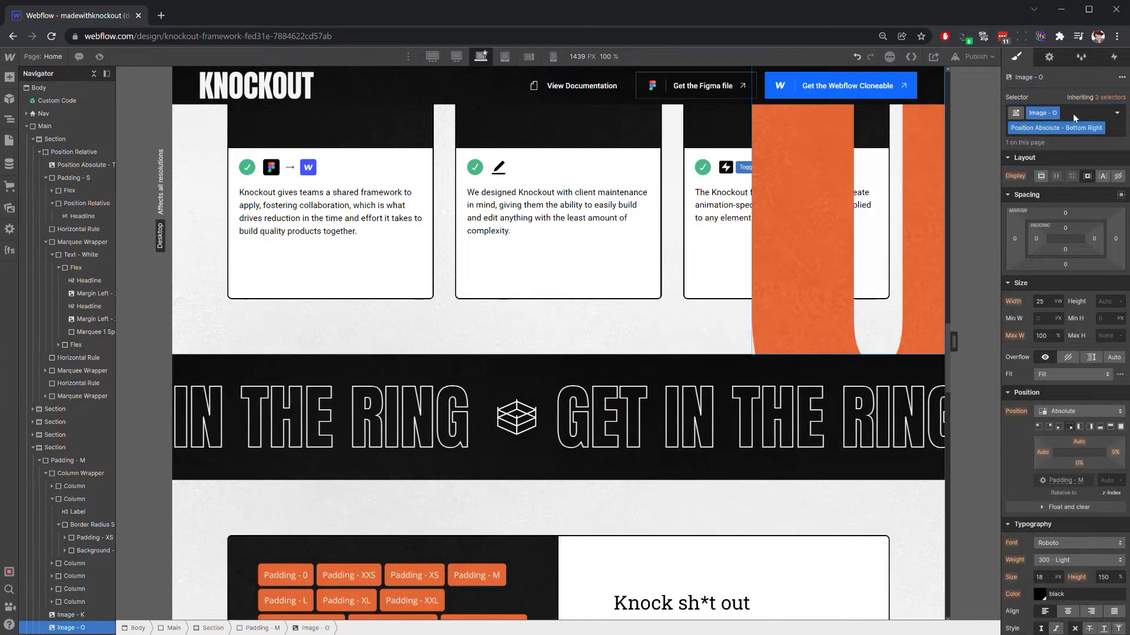
Examine how the K and O images sit against the corners of the card section.
scroll(748, 274, up, 8)
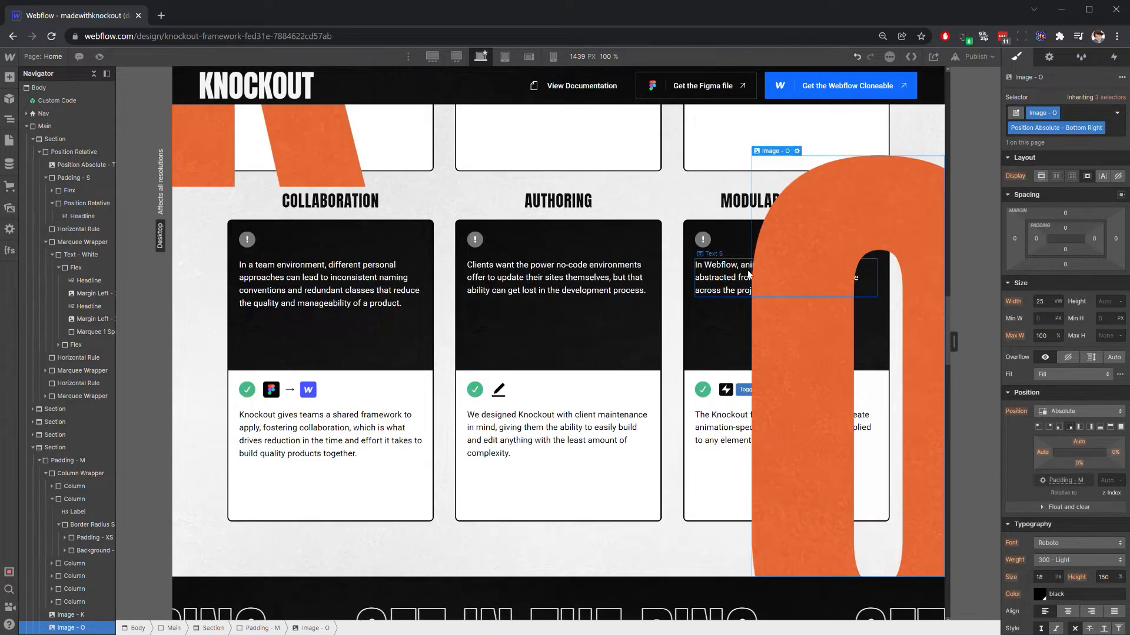
scroll(749, 275, up, 2)
scroll(749, 275, down, 2)
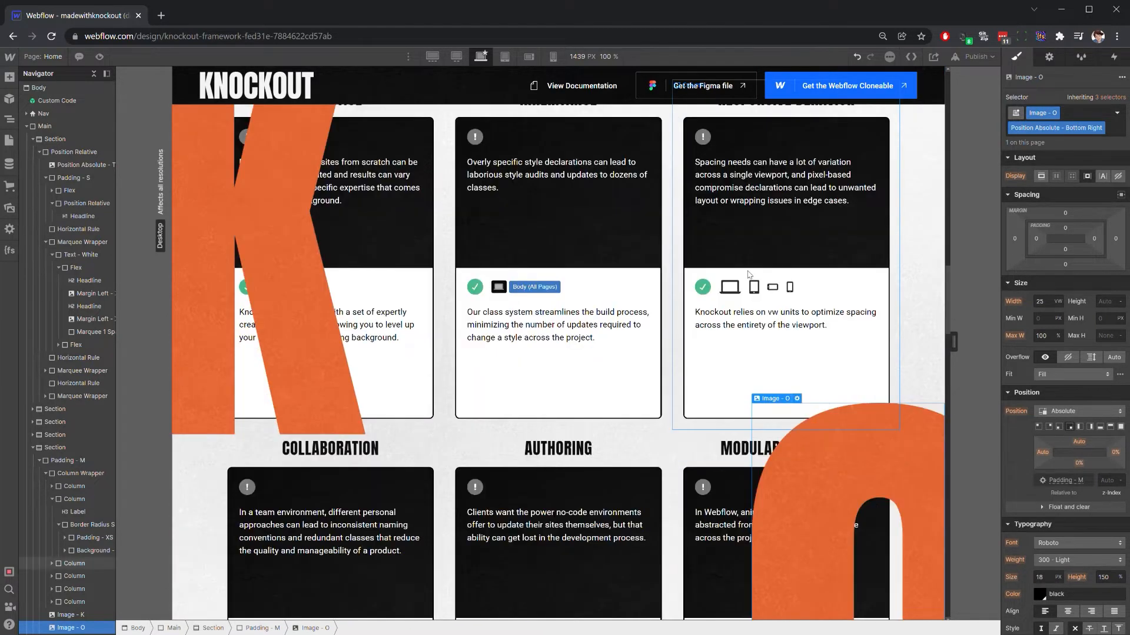
scroll(748, 274, up, 3)
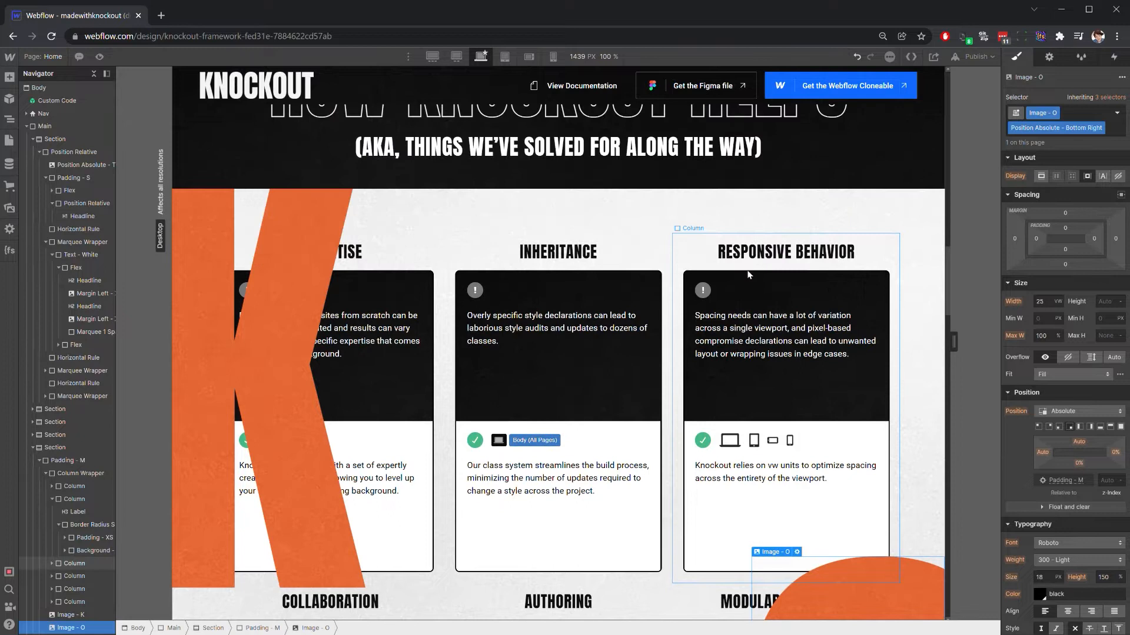
scroll(749, 275, down, 6)
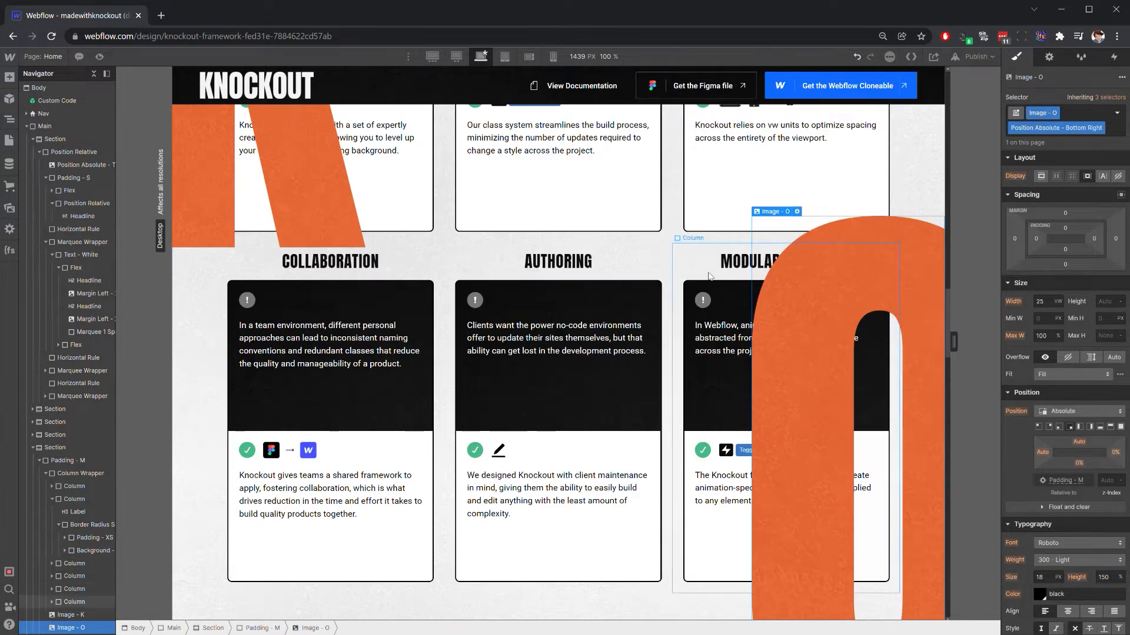
scroll(624, 435, down, 4)
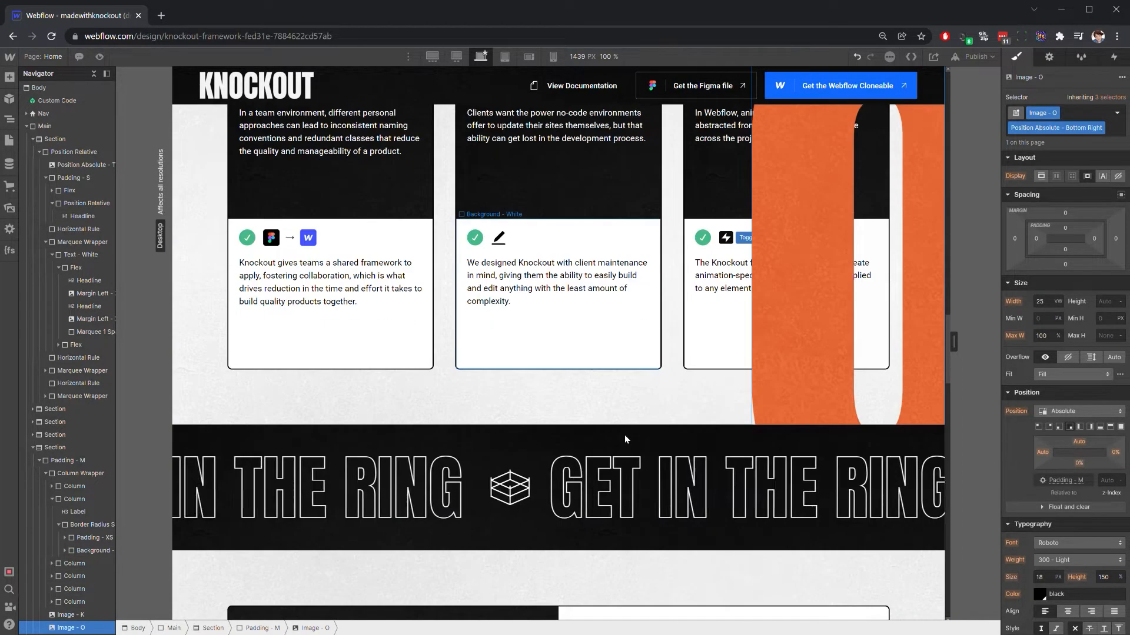
scroll(623, 435, up, 10)
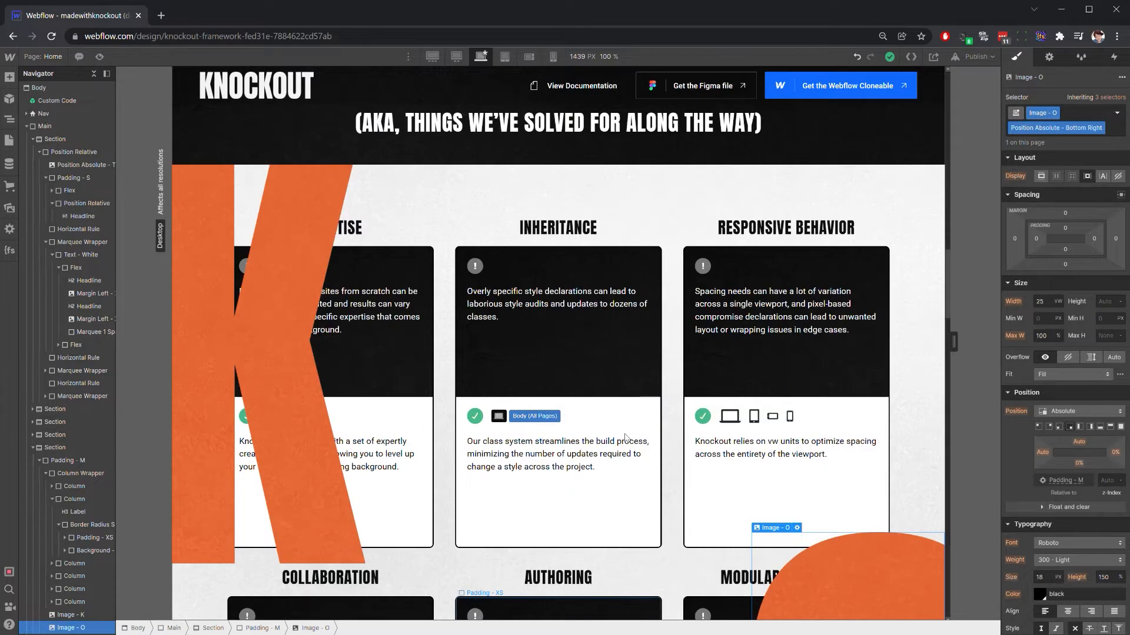
scroll(624, 433, down, 5)
scroll(616, 429, down, 3)
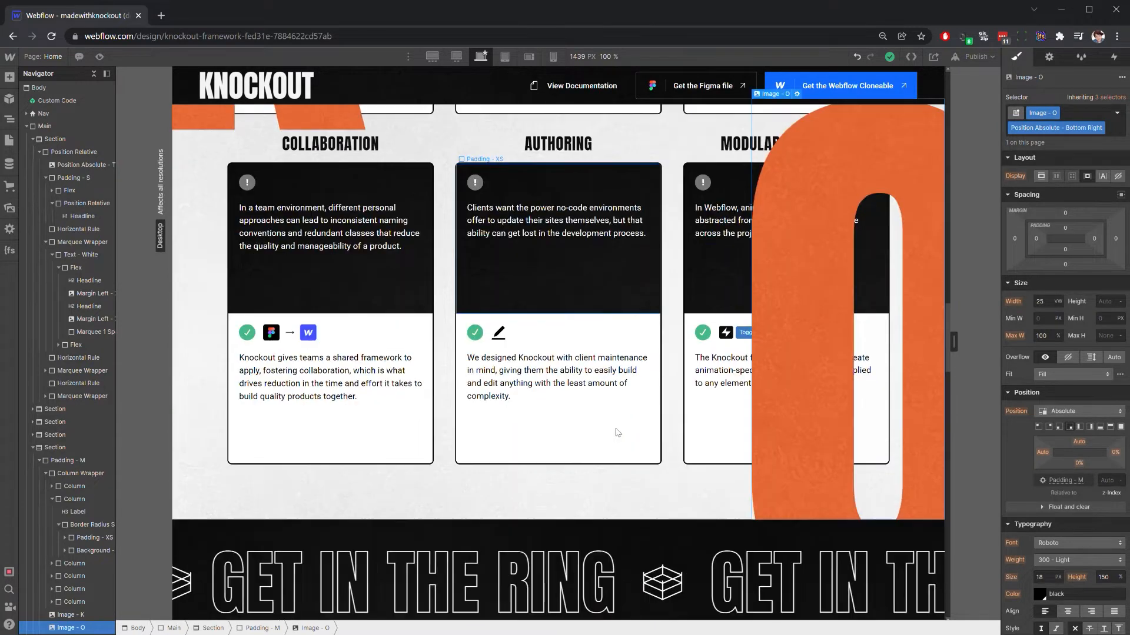
Insert a run of line breaks in the Authoring card's upper paragraph to test the O image's anchoring as the section grows.
click(542, 229)
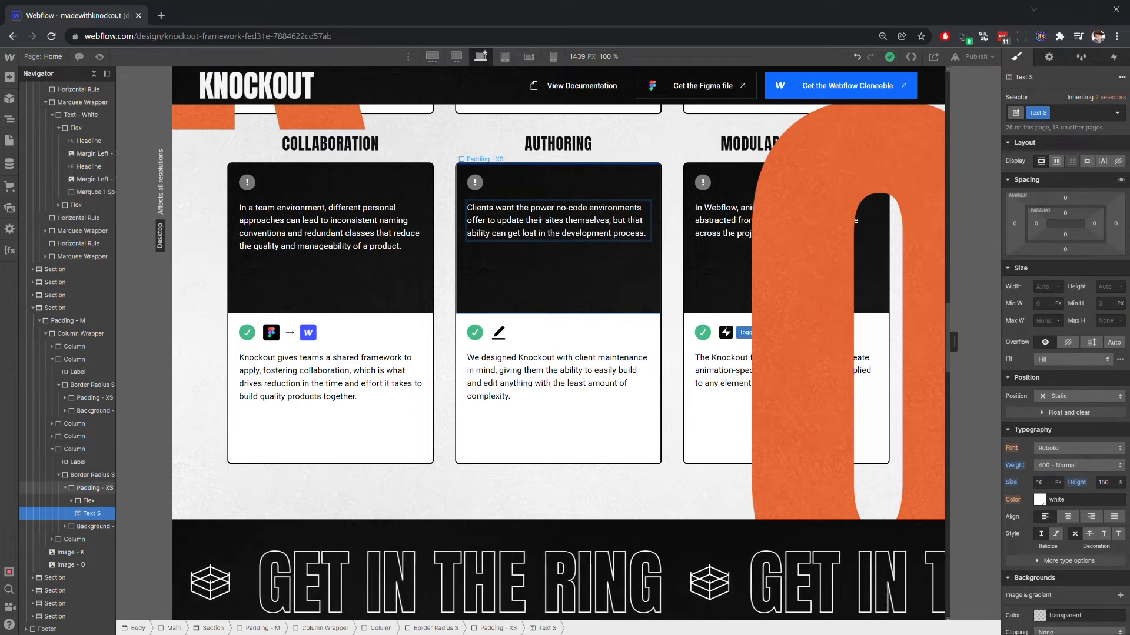
key(shift+Return)
key(shift+Return)
key(shift+Return)
key(shift+Return)
key(shift+Return)
key(shift+Return)
key(shift+Return)
key(shift+Return)
key(shift+Return)
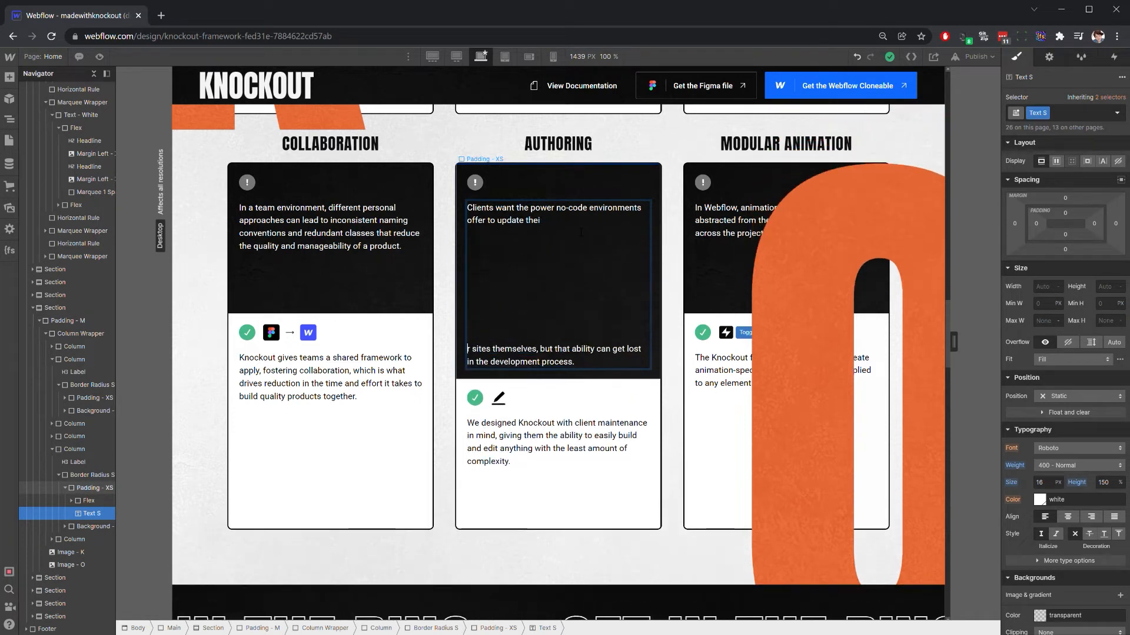
key(shift+Return)
key(shift+Return)
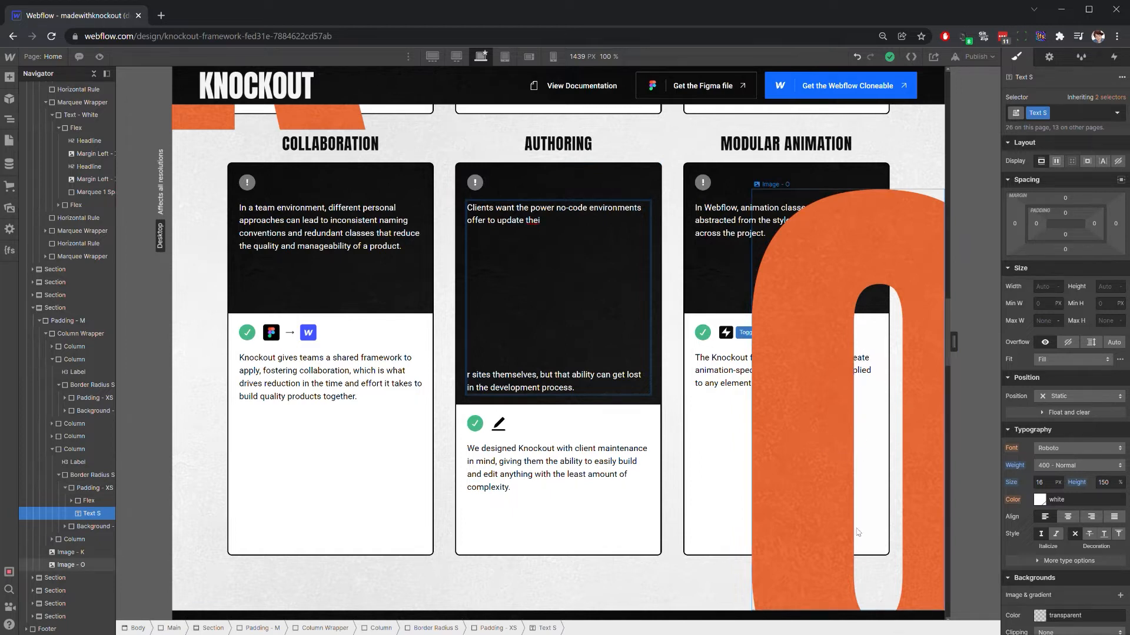
scroll(858, 546, up, 10)
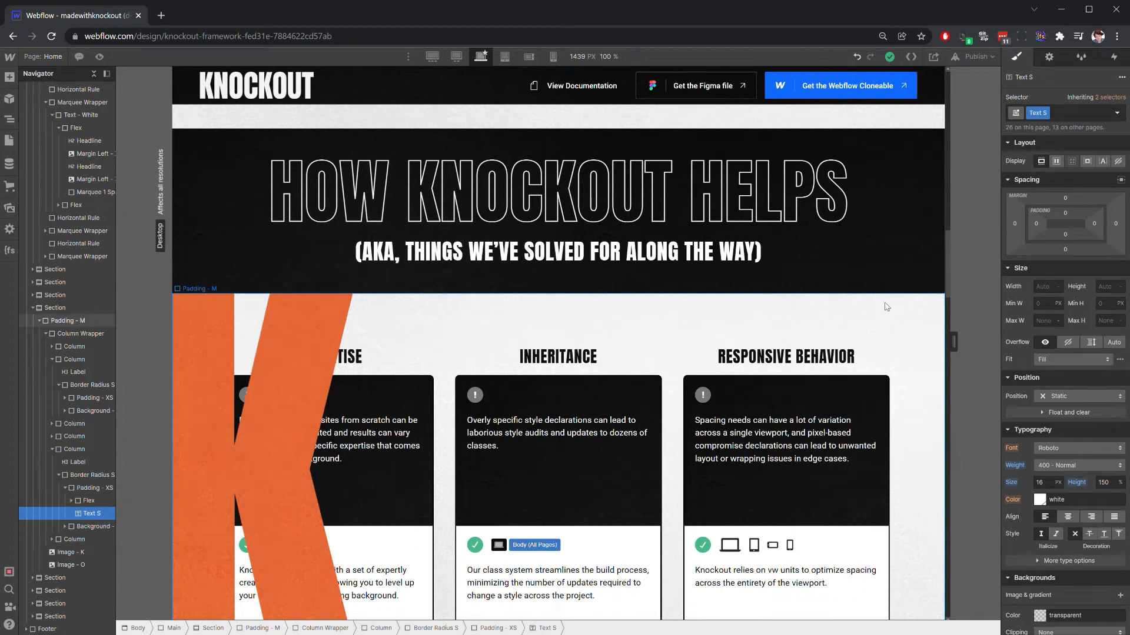
scroll(884, 309, down, 15)
scroll(796, 281, up, 4)
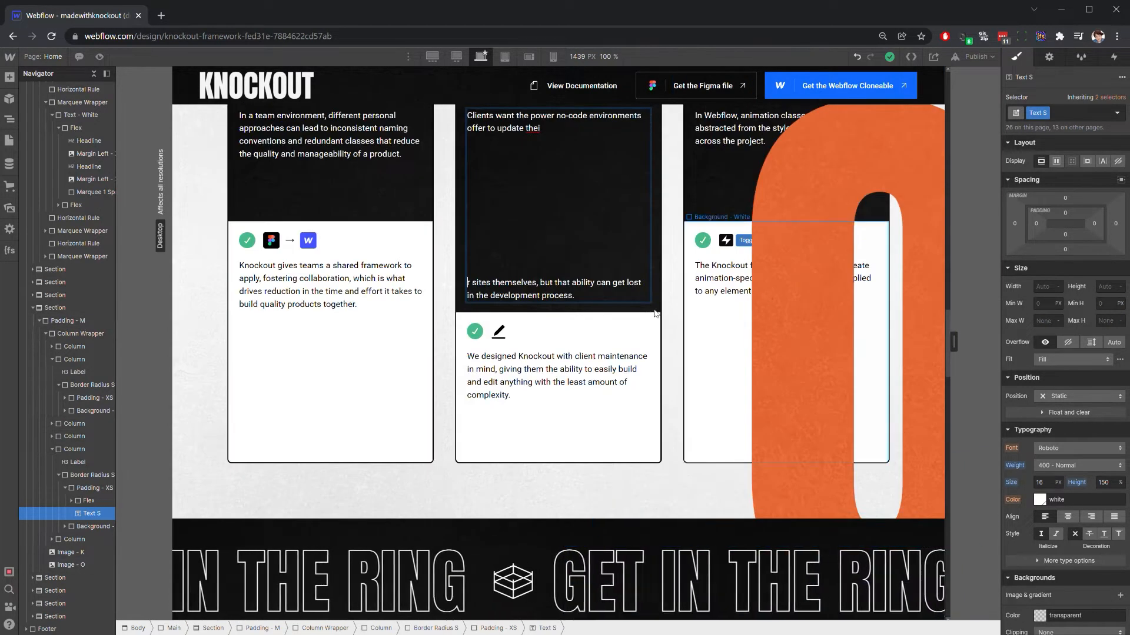
Extend the Authoring card's paragraph with more line breaks and delete all the inserted blank lines.
key(Return)
key(Return)
key(Return)
key(Return)
key(Return)
key(Return)
key(Return)
shift+click(547, 129)
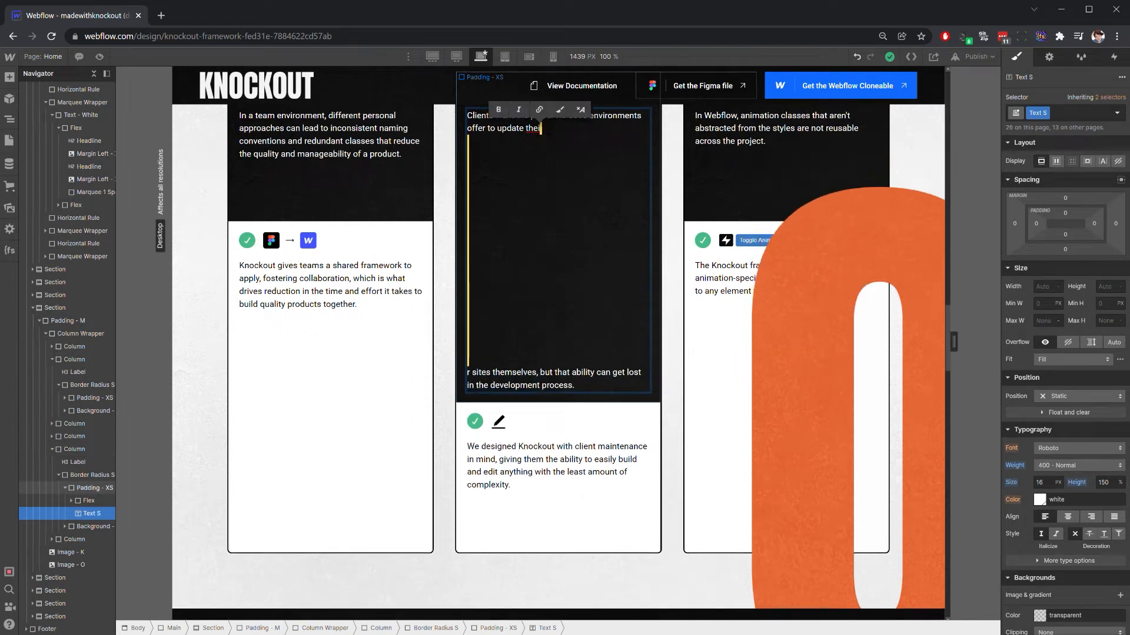
key(BackSpace)
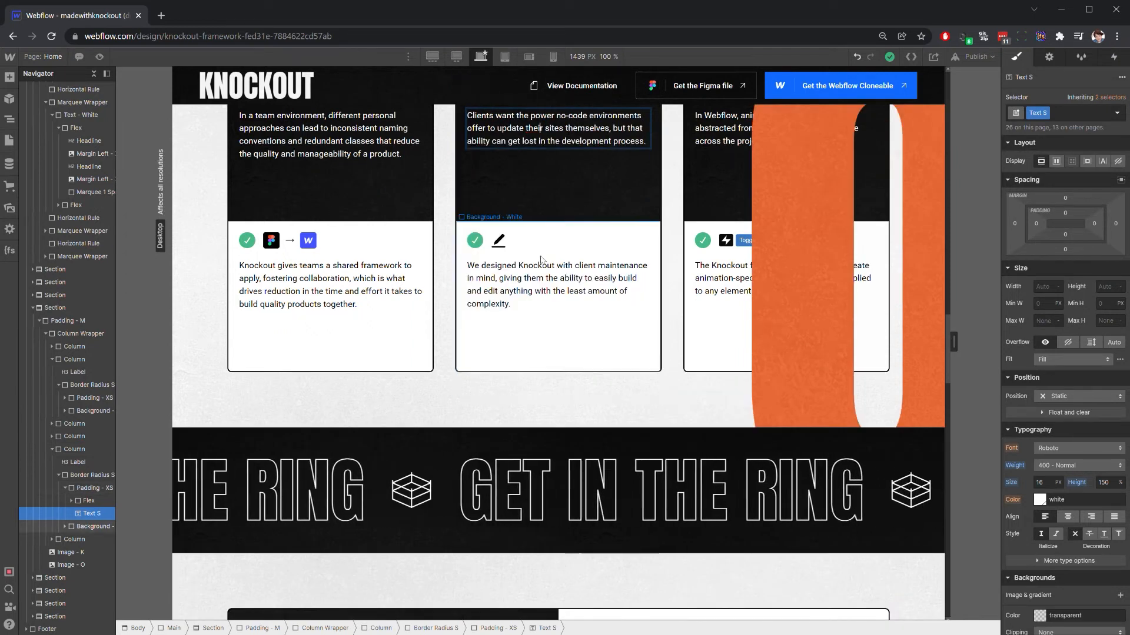
click(568, 258)
Reorder the Padding - M block so that Image - K and Image - O come before the Column Wrapper, and select Image - K.
scroll(568, 259, up, 6)
scroll(569, 260, up, 5)
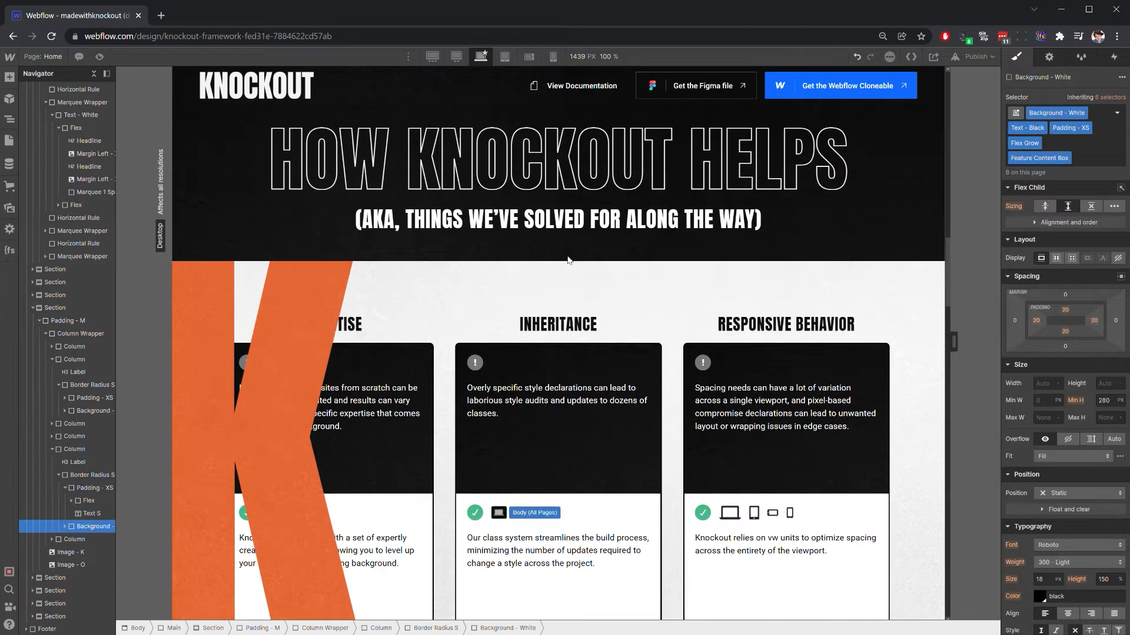
click(277, 302)
scroll(500, 325, down, 5)
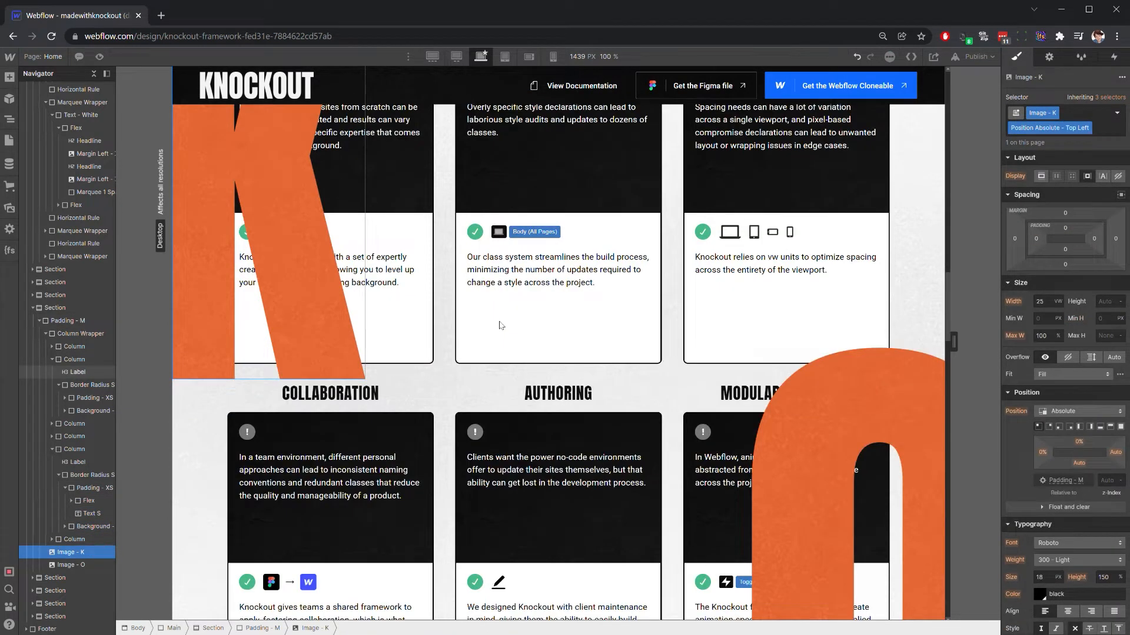
scroll(499, 324, down, 4)
scroll(498, 318, up, 7)
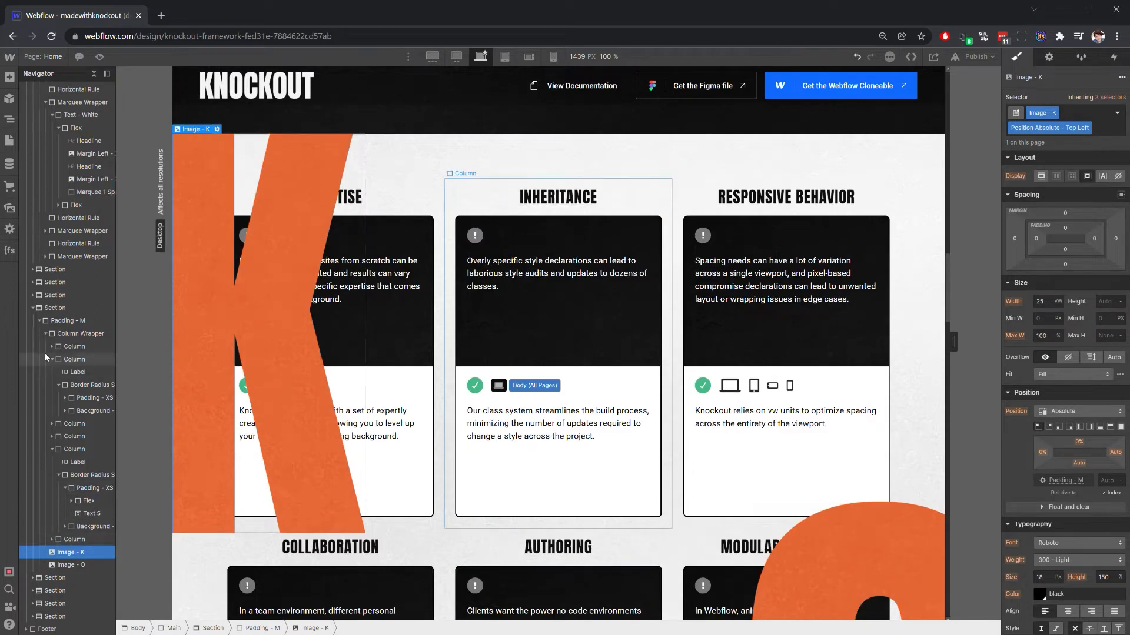
click(45, 333)
drag(75, 341, 80, 340)
click(75, 358)
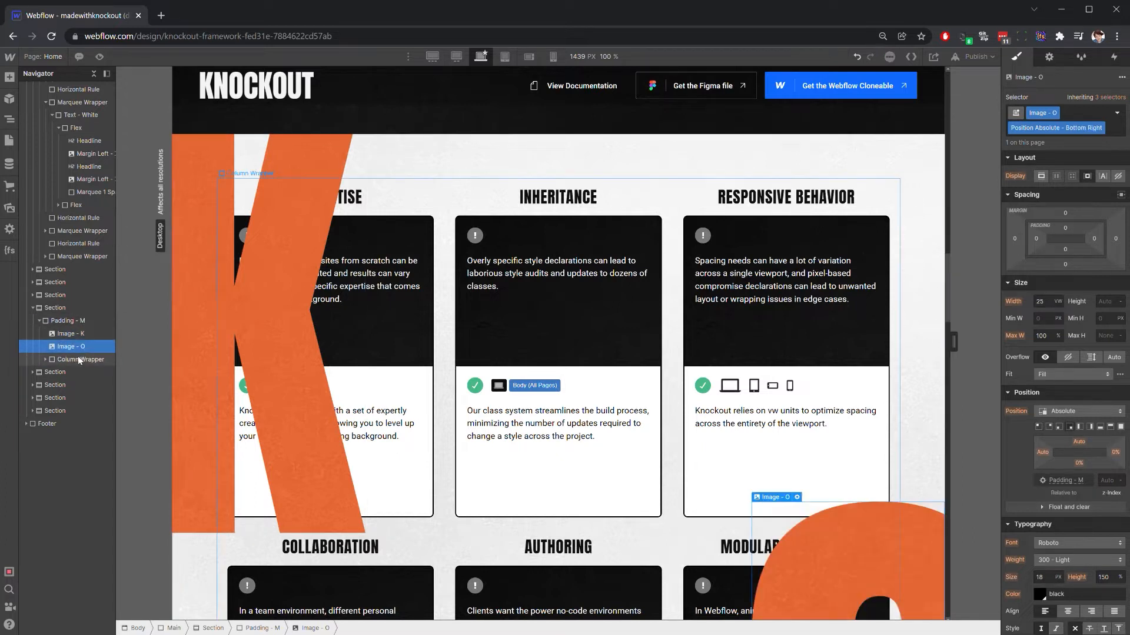
click(77, 361)
click(76, 338)
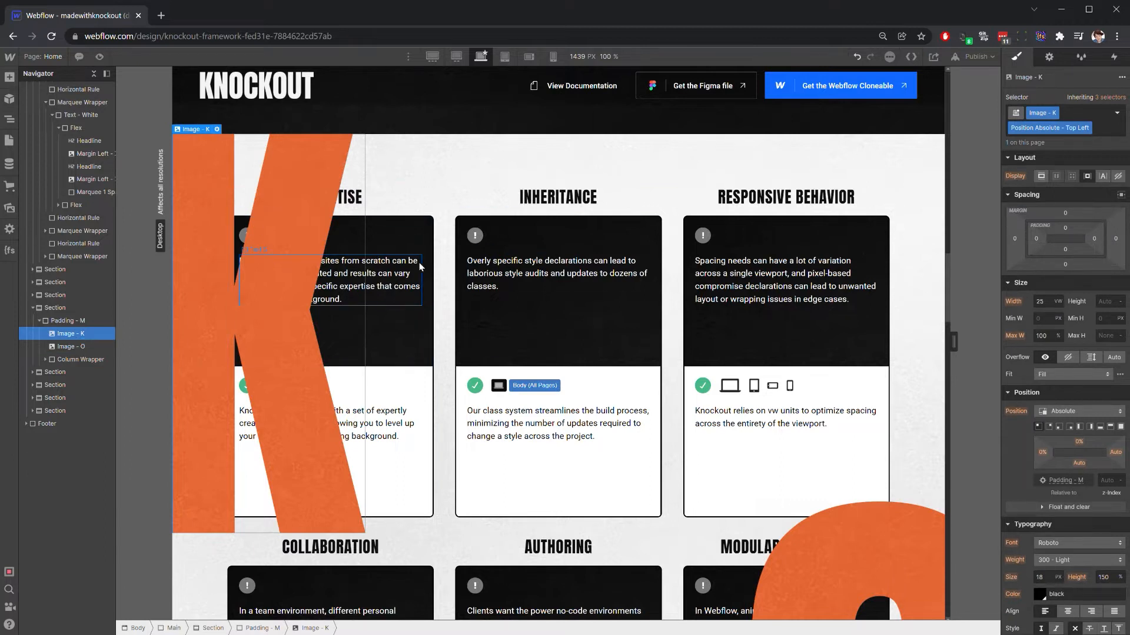
Try layering the cards above the letters by adding the Position Relative class to the Column Wrapper, and undo it.
click(83, 361)
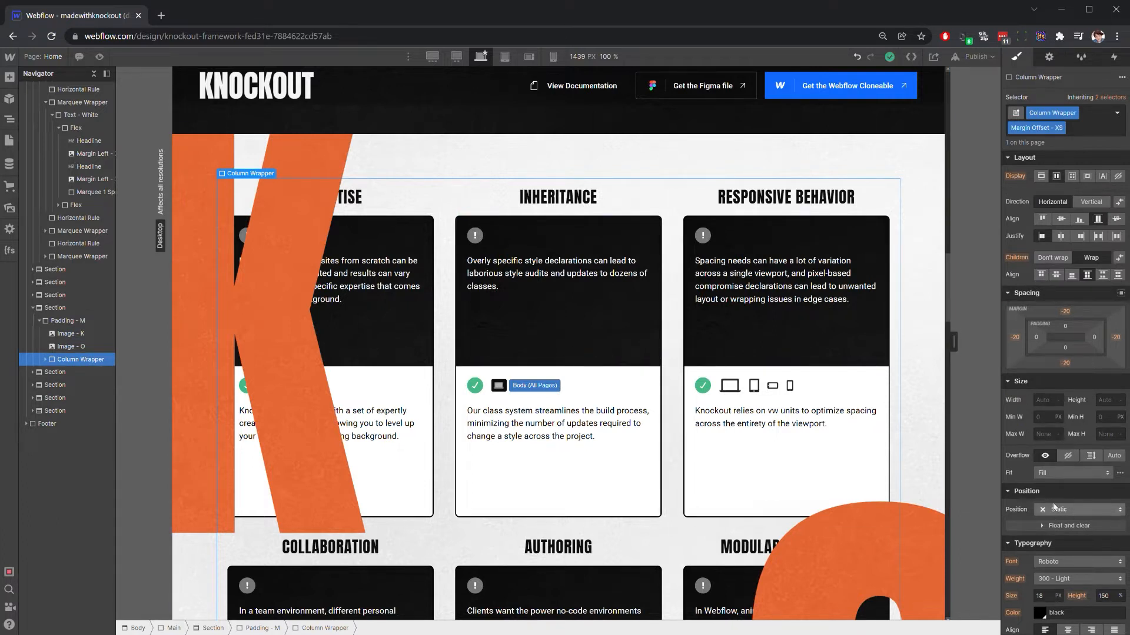
click(1090, 134)
text(Rel)
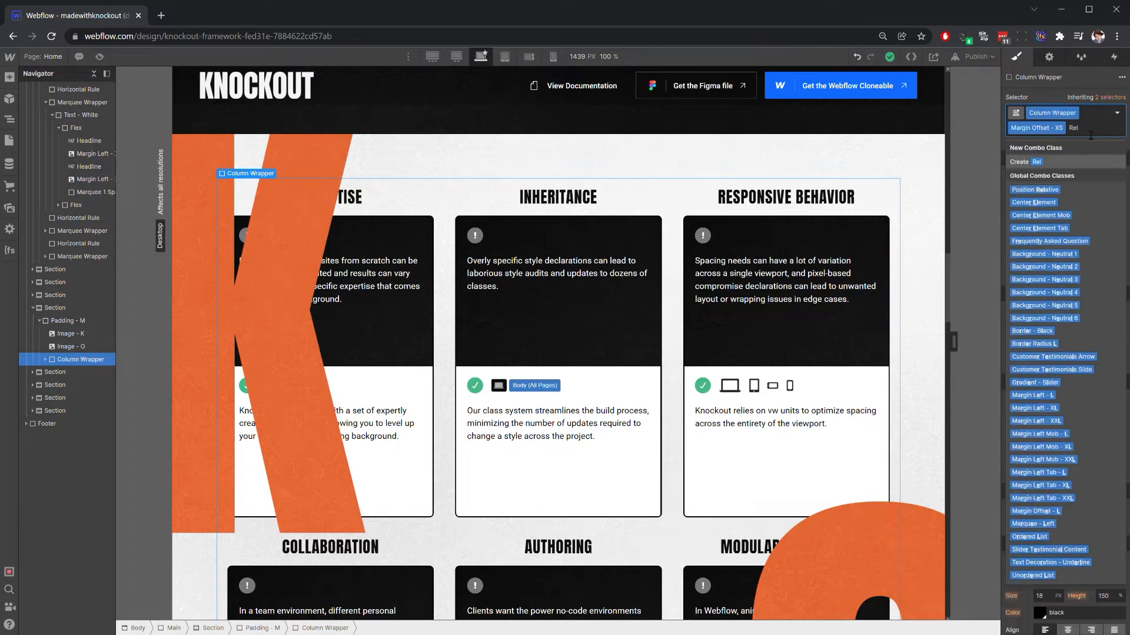
key(Down)
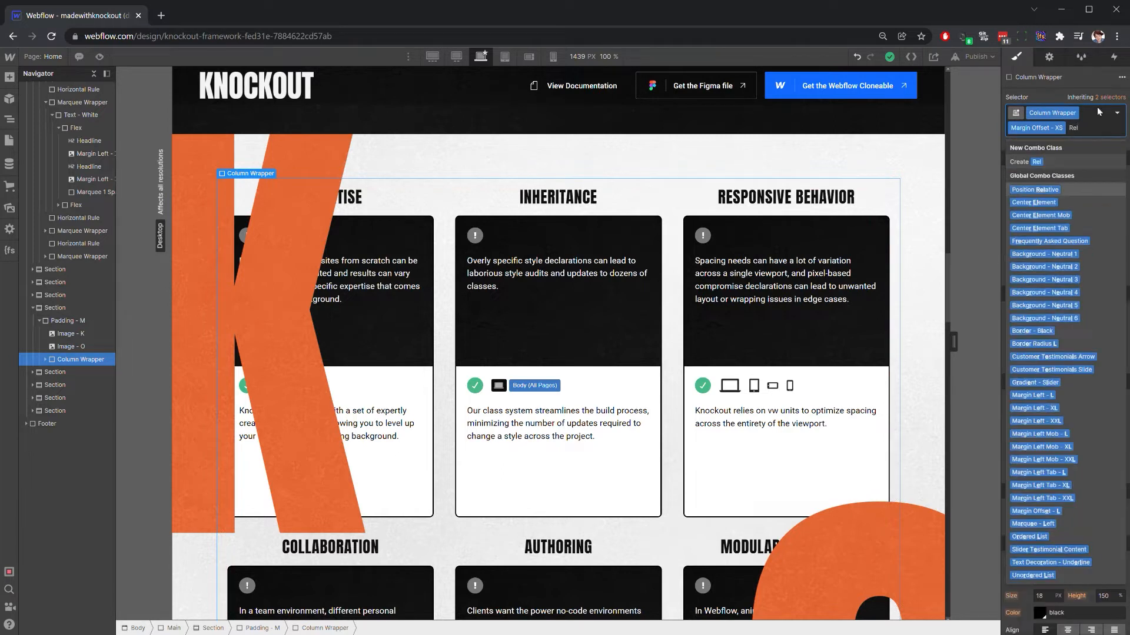
click(1035, 190)
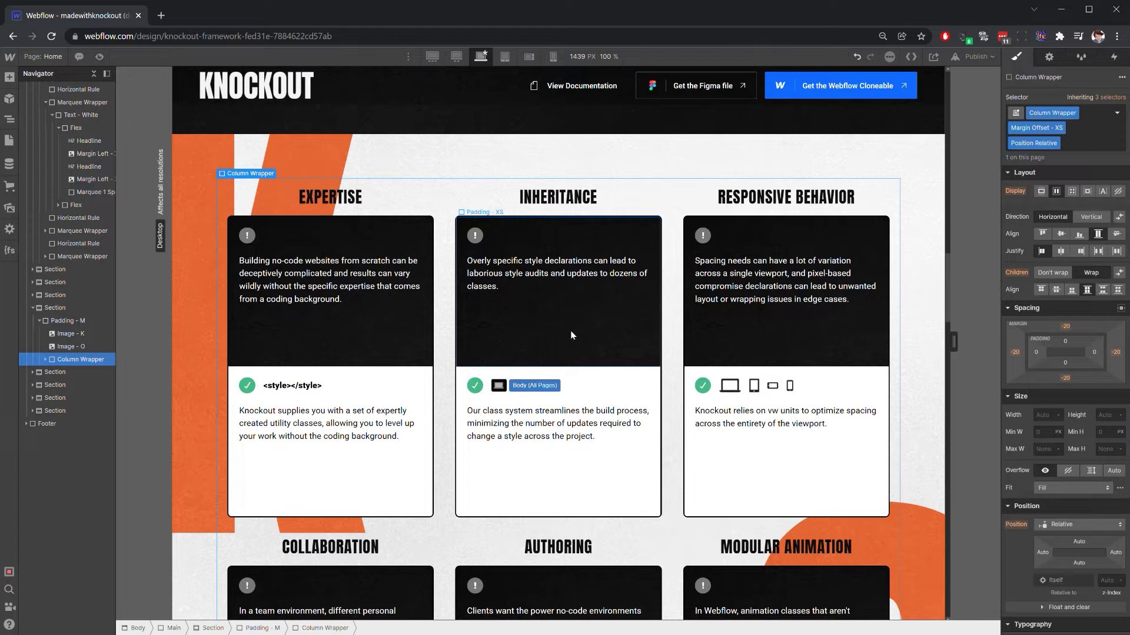
key(ctrl+z)
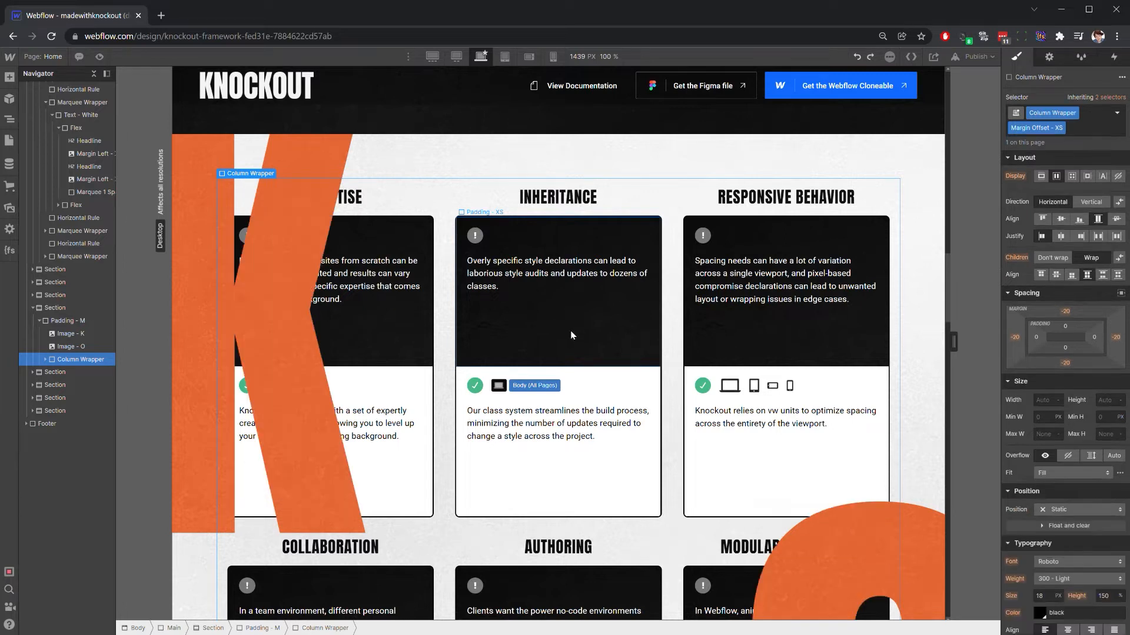
Add the Z Negative combo class to Image - K so it is layered behind the cards.
click(230, 163)
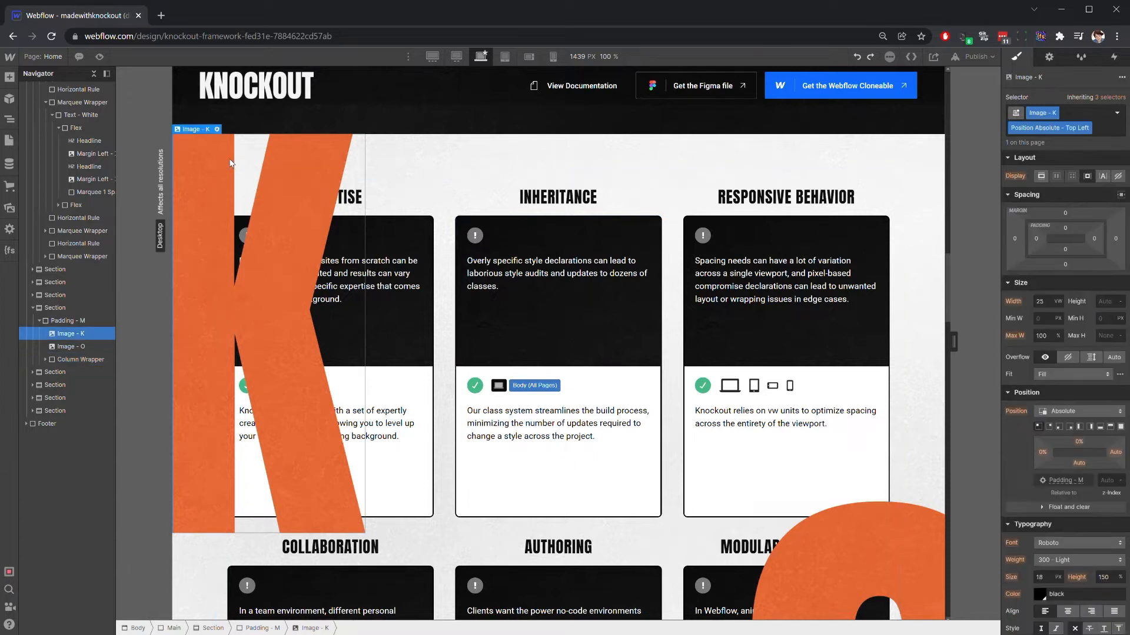
click(1106, 118)
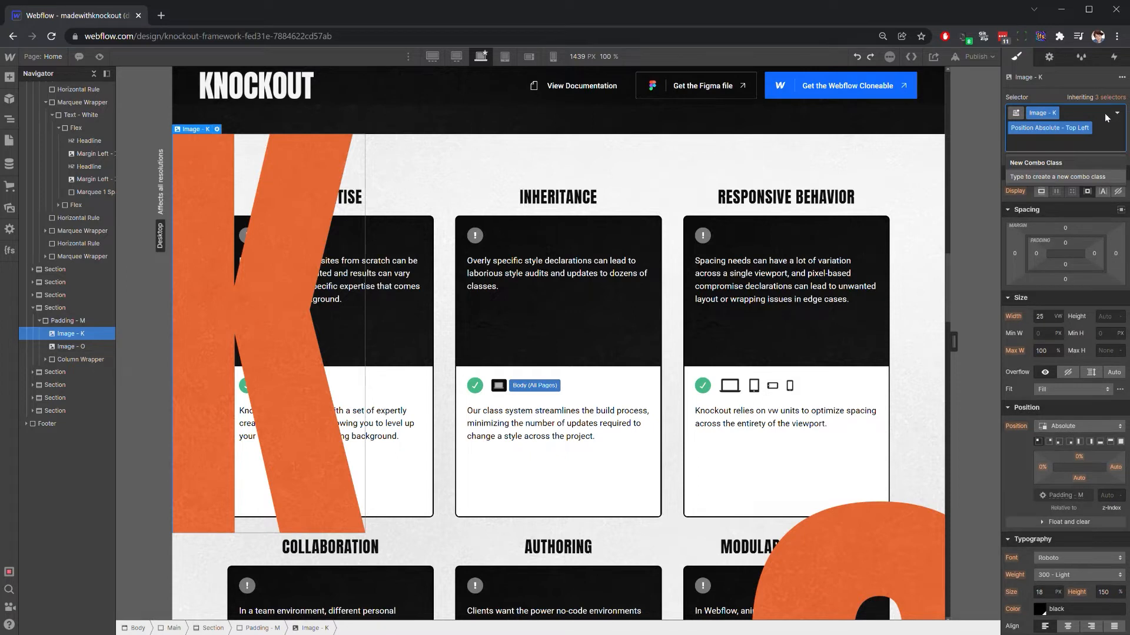
text(Z Ne)
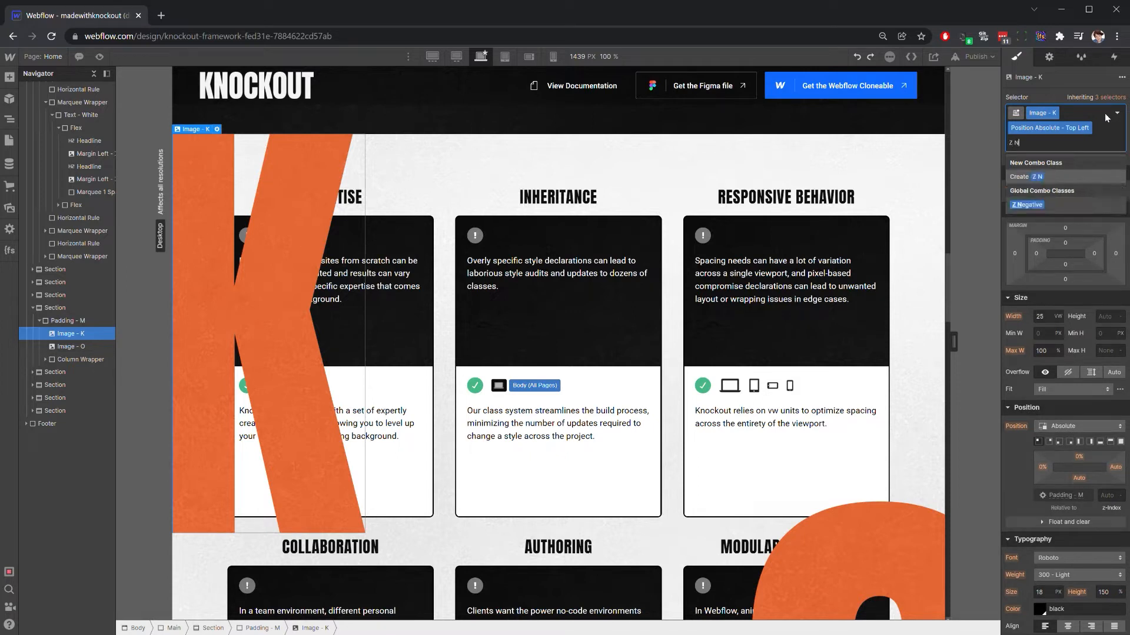
click(1040, 206)
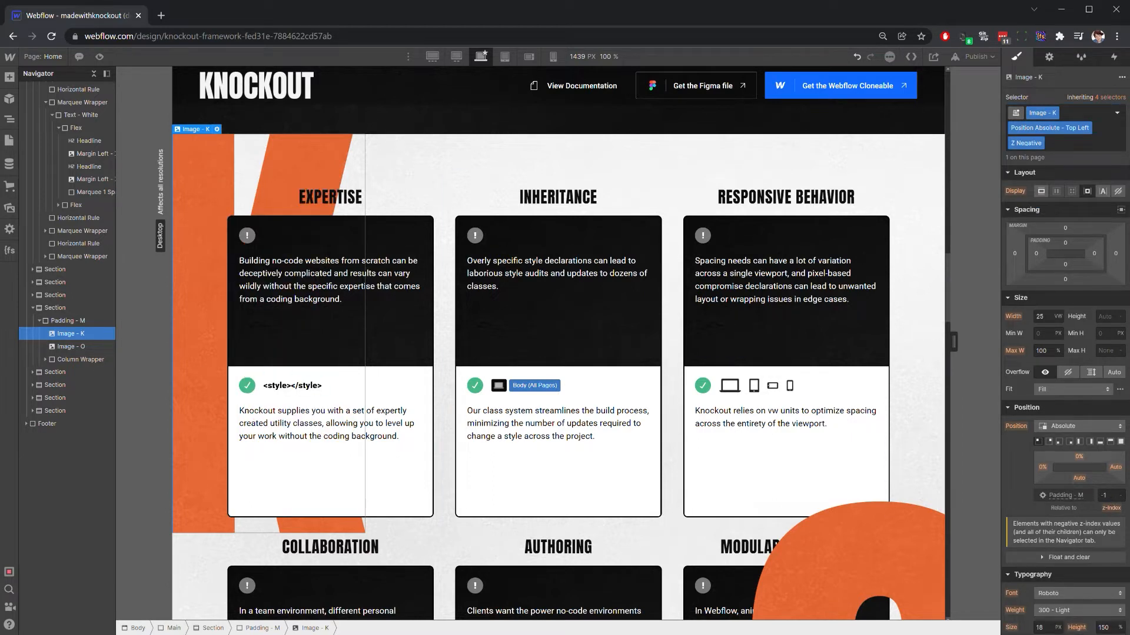
Add the Z Negative combo class to Image - O at the lower corner of the card section.
scroll(826, 388, down, 6)
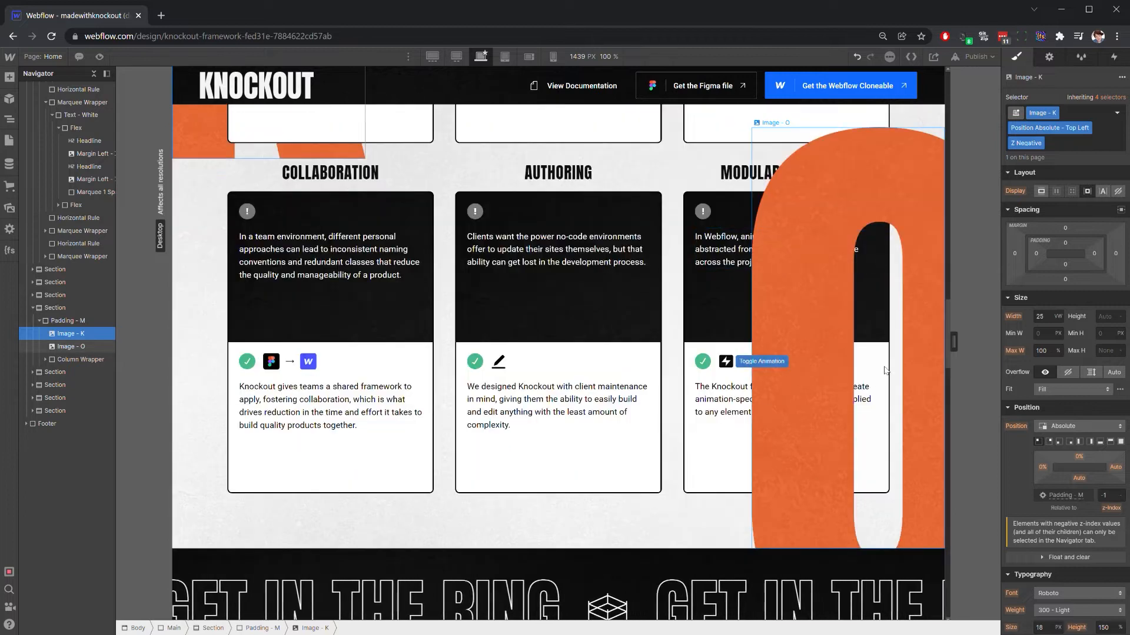
click(836, 389)
click(1109, 480)
text(Z-)
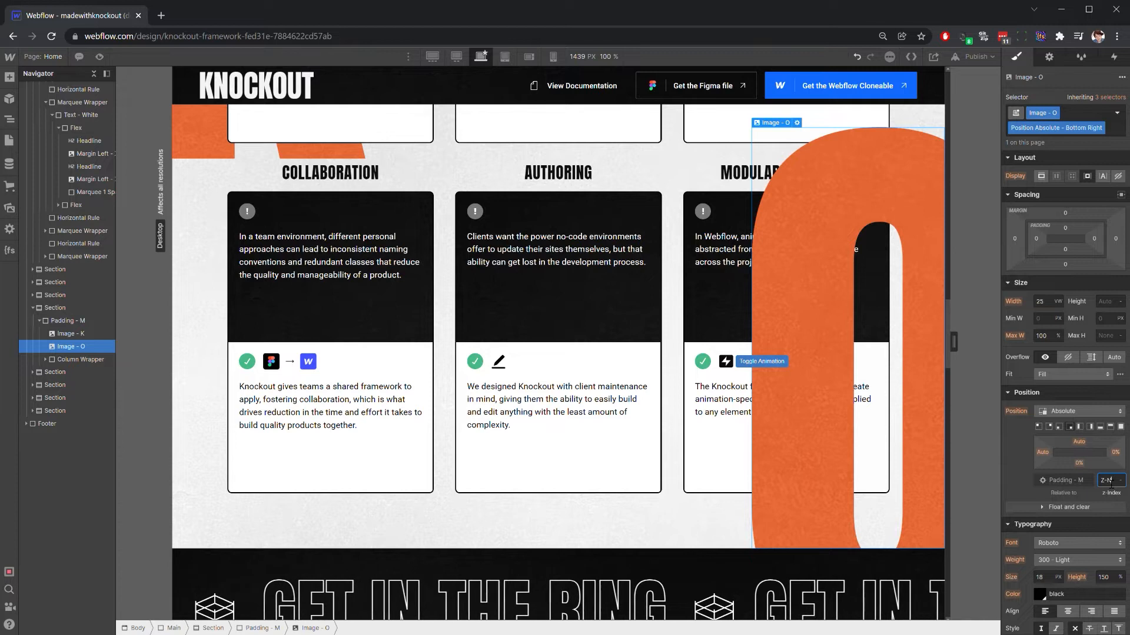
click(1095, 113)
text(Z Ne)
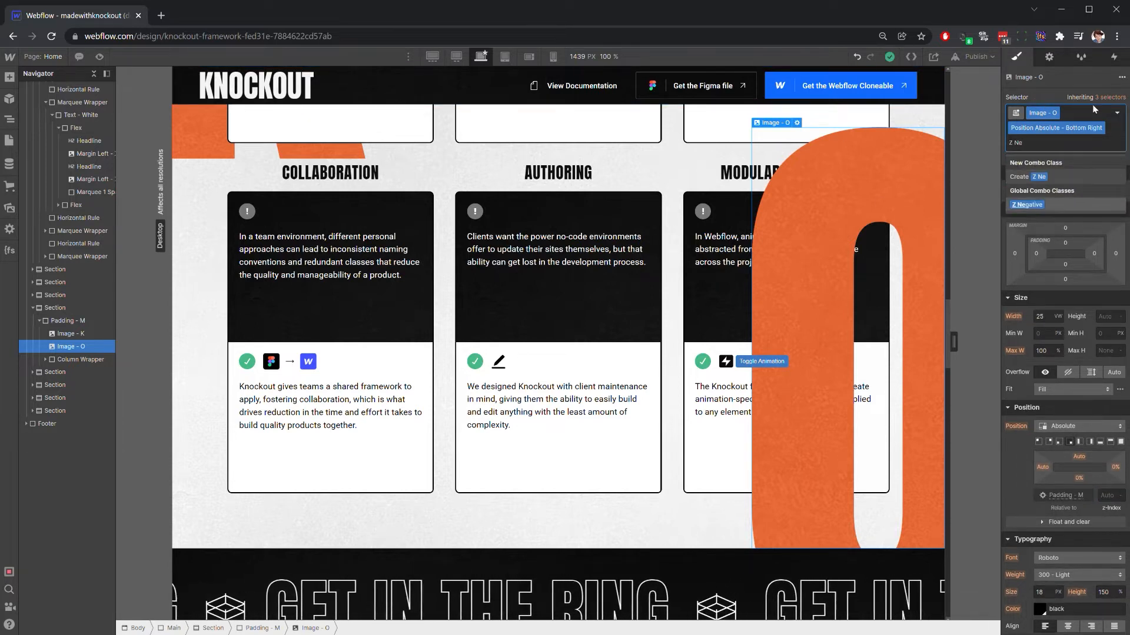
key(Return)
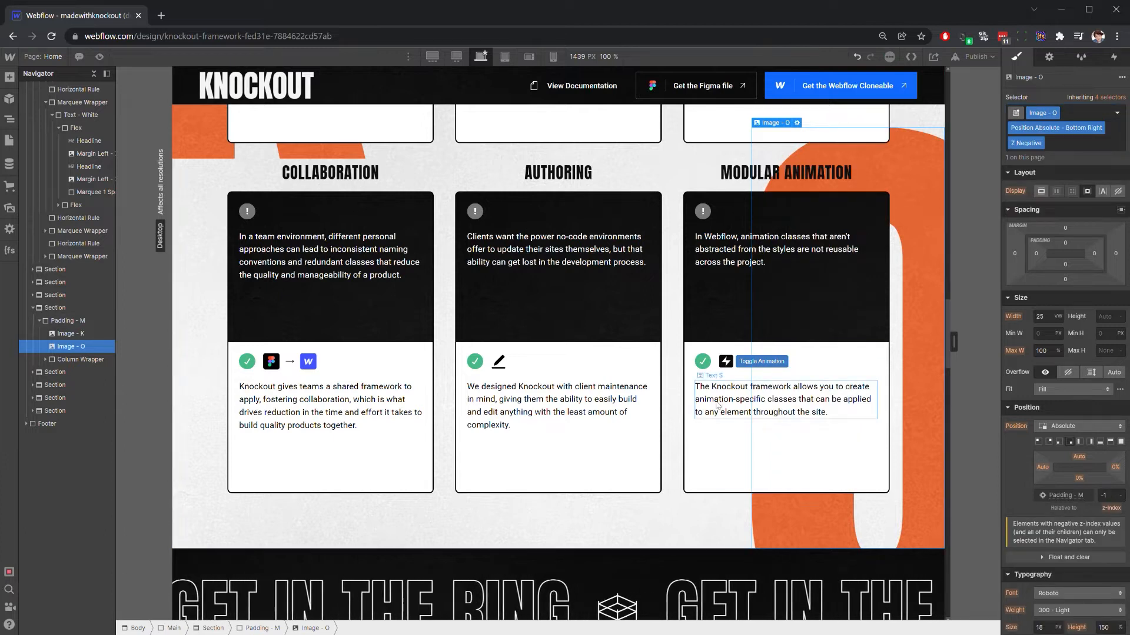
Examine how the K and O images sit behind the cards across the whole section.
scroll(694, 453, up, 8)
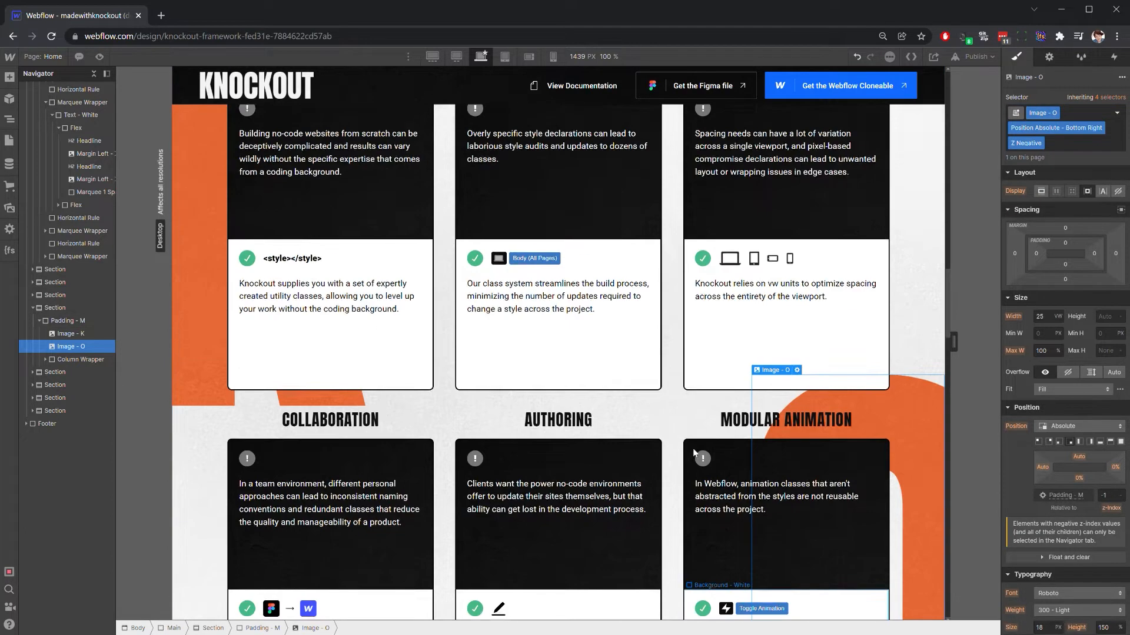
scroll(695, 453, down, 7)
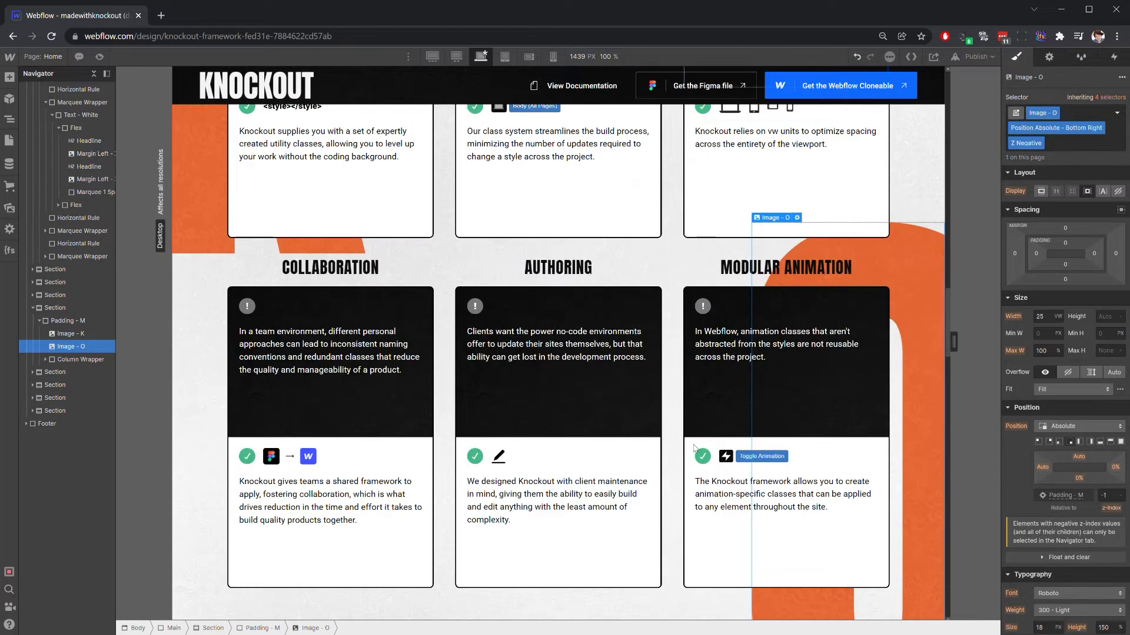
scroll(695, 448, up, 4)
scroll(694, 449, up, 4)
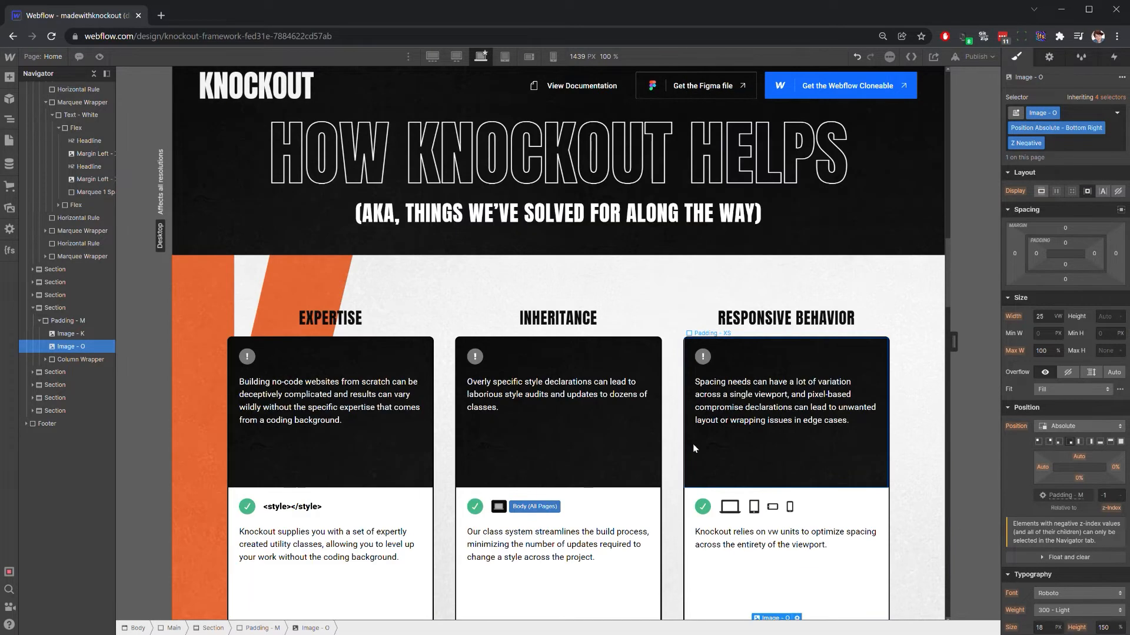
scroll(694, 449, down, 4)
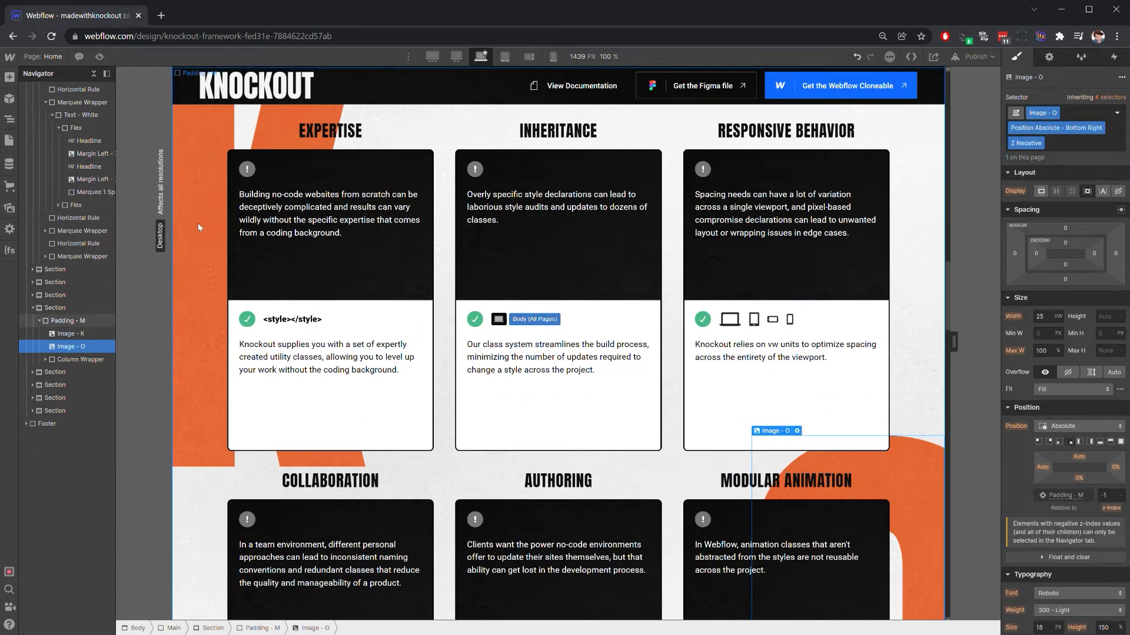
scroll(198, 224, up, 3)
scroll(206, 313, down, 3)
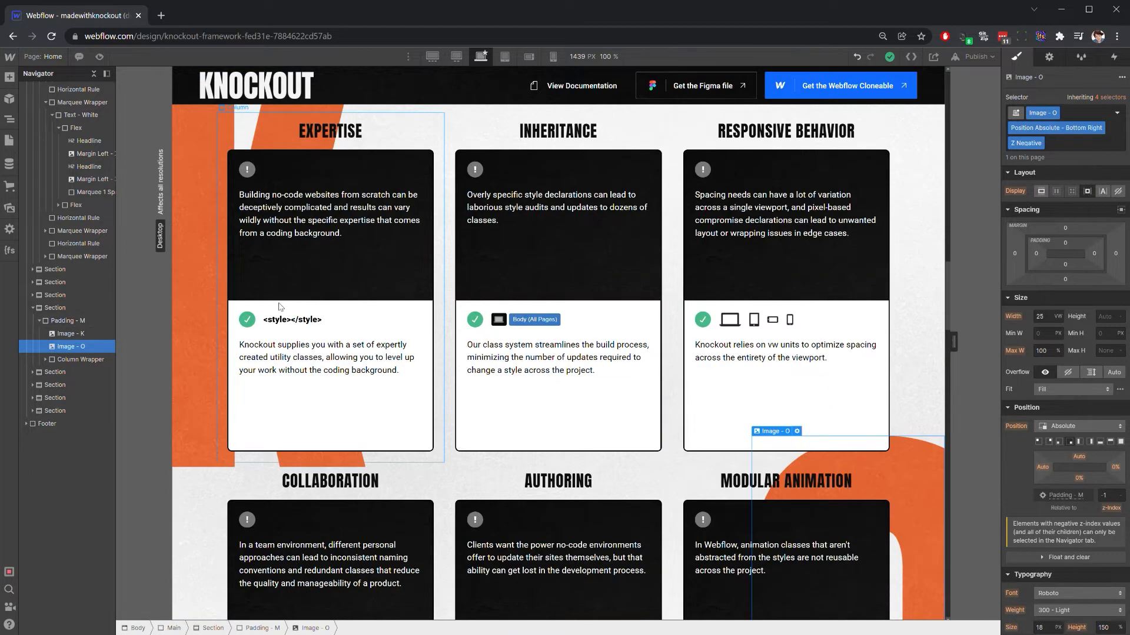
scroll(199, 174, up, 3)
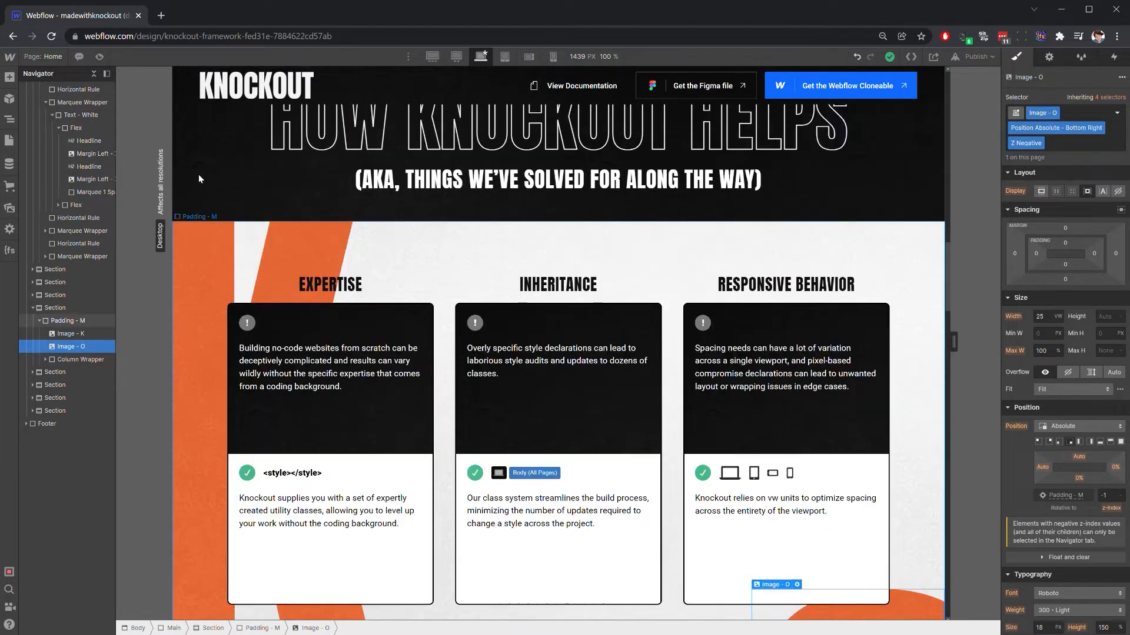
Set the left and top margins of the base Image - K class to 3.571vw.
click(199, 239)
click(80, 333)
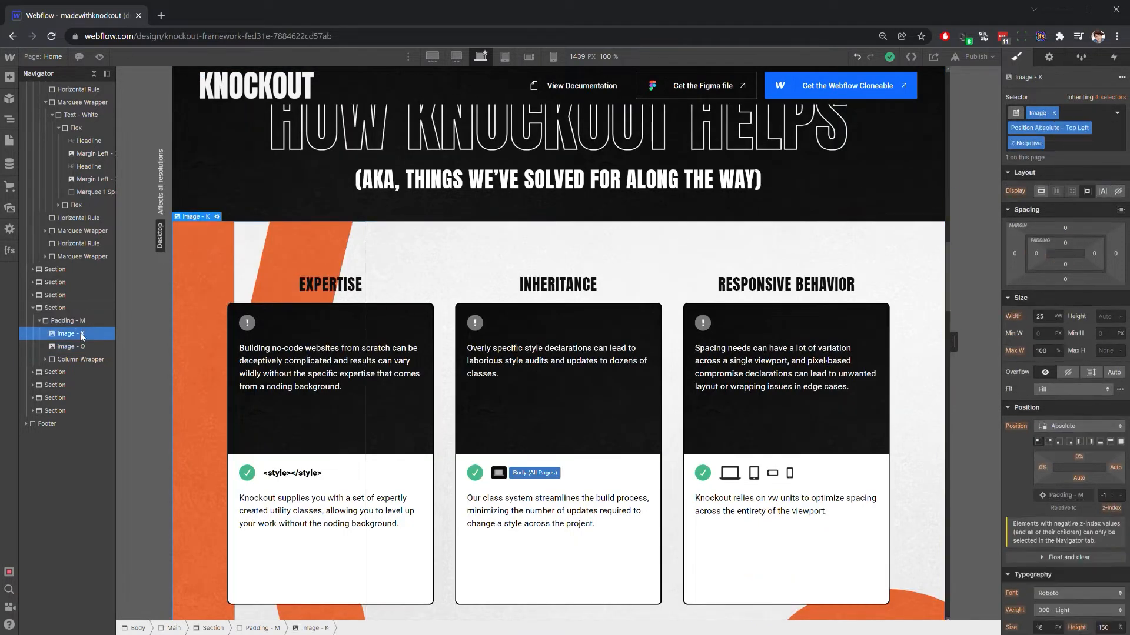
click(1110, 98)
click(1065, 208)
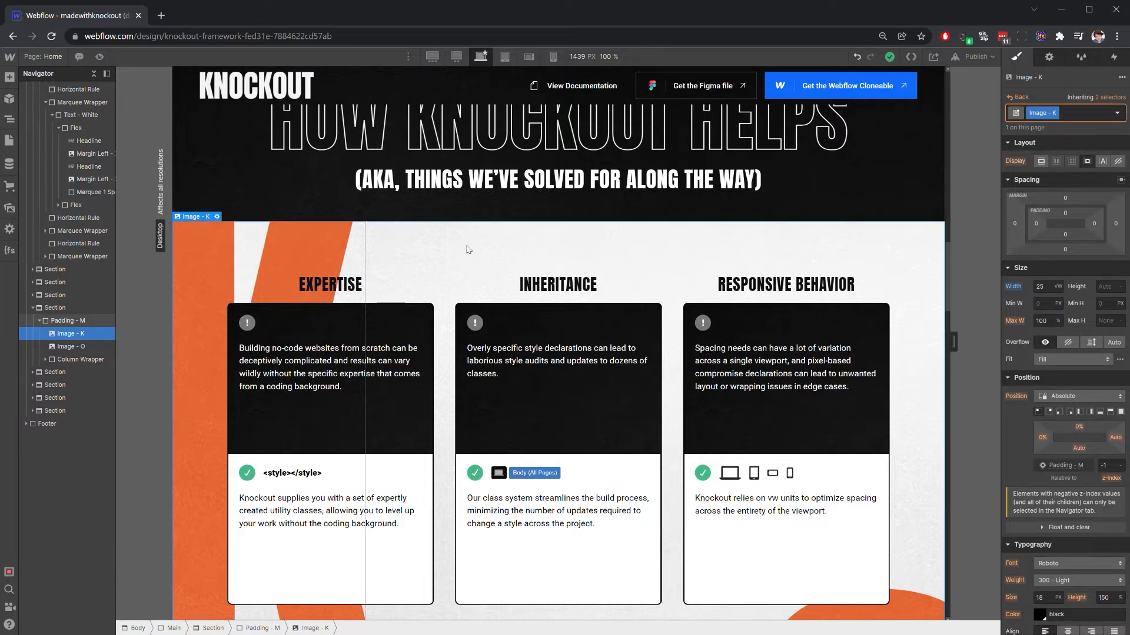
click(1014, 225)
text(3.571vw)
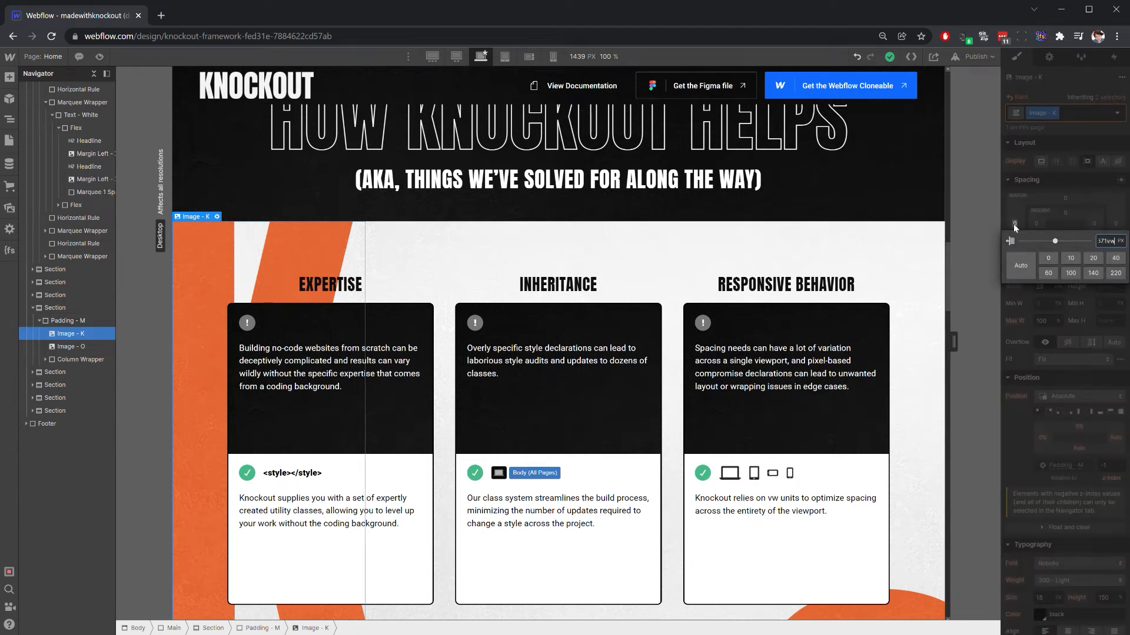
key(Return)
click(1065, 197)
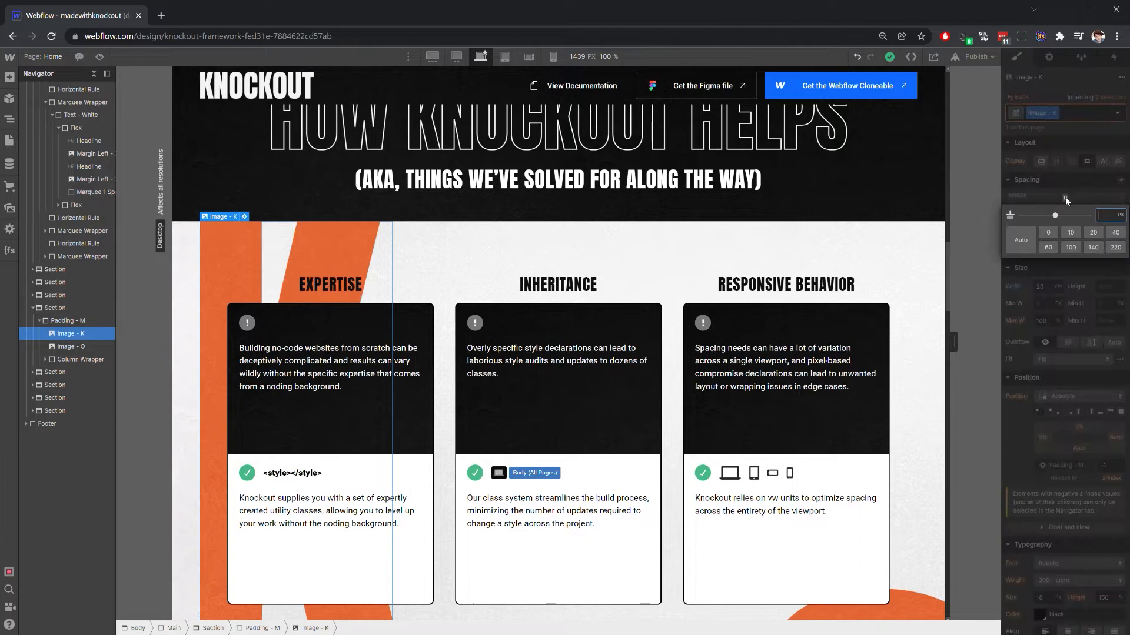
text(3.571vw)
key(Return)
Set the bottom and right margins of the base Image - O class to 3.571vw.
scroll(483, 252, down, 5)
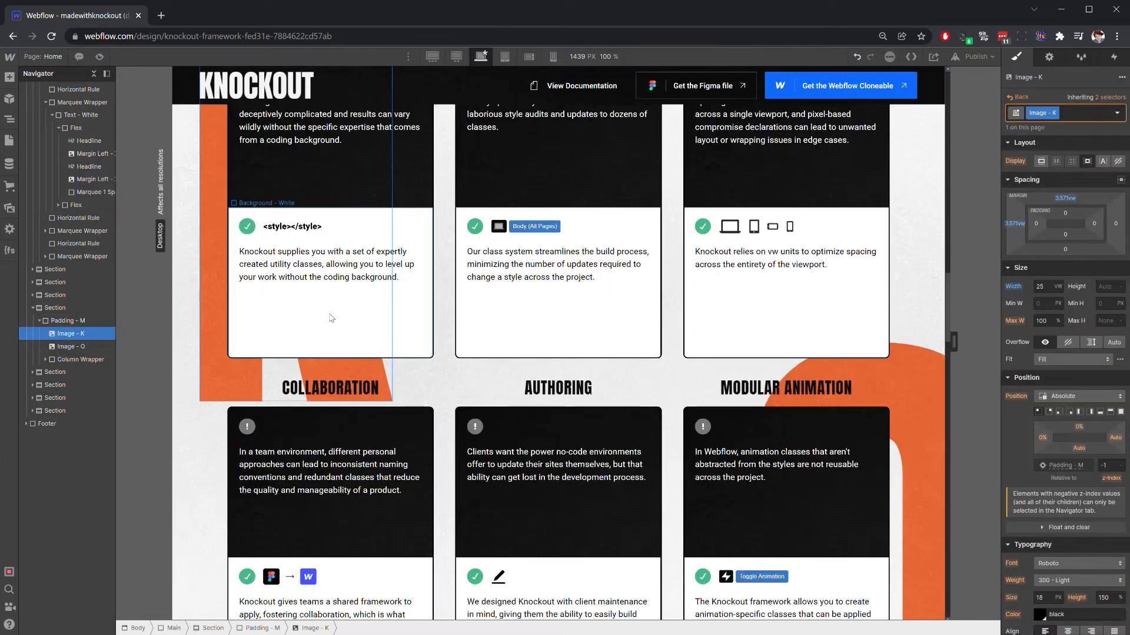
scroll(330, 296, up, 4)
scroll(330, 296, up, 1)
scroll(539, 346, down, 3)
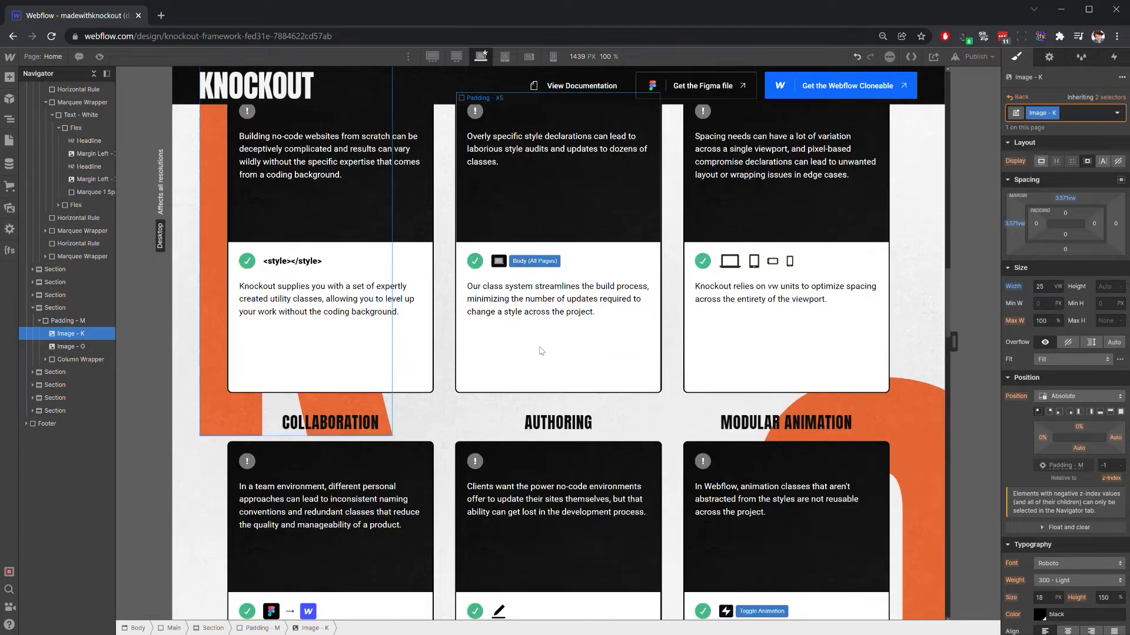
scroll(919, 416, down, 3)
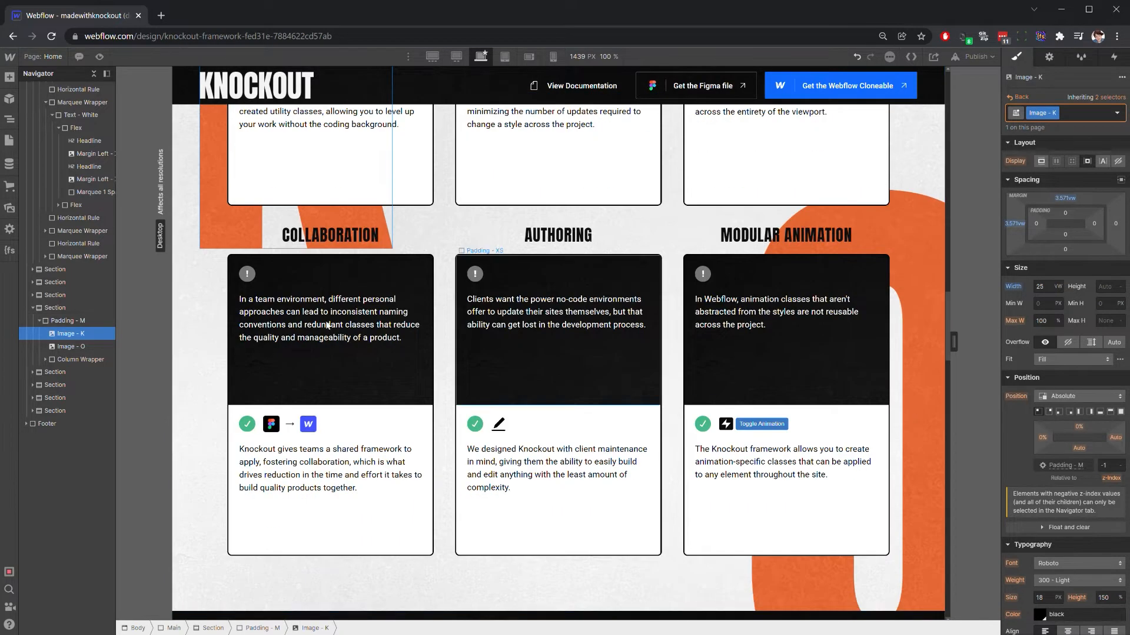
click(82, 347)
click(1110, 97)
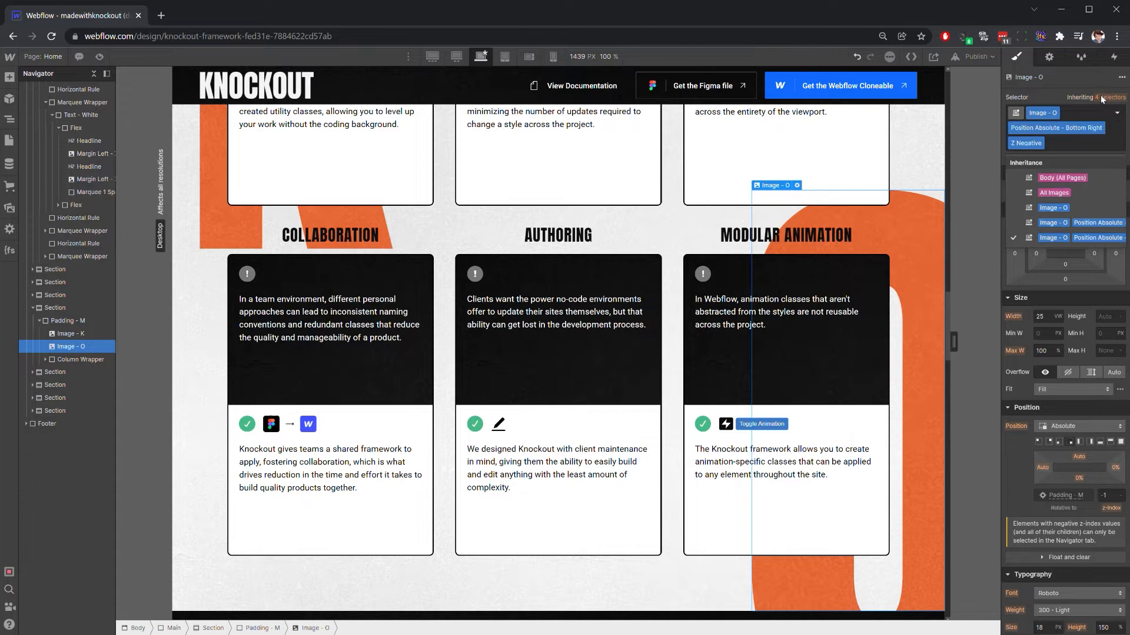
click(1057, 207)
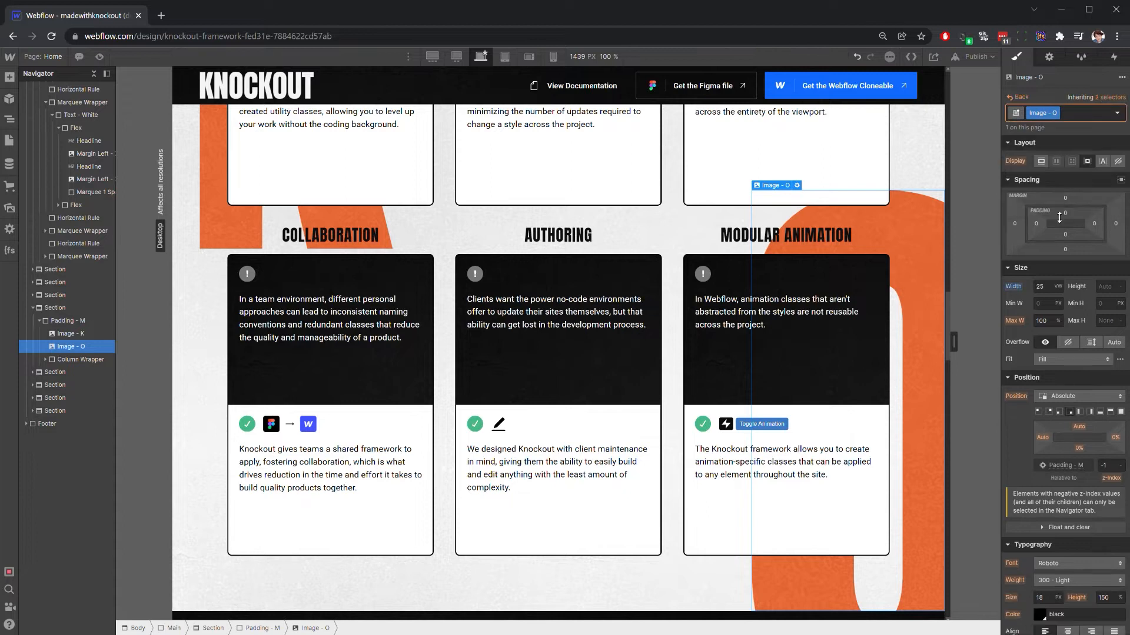
click(1065, 249)
text(3.571vw)
key(Return)
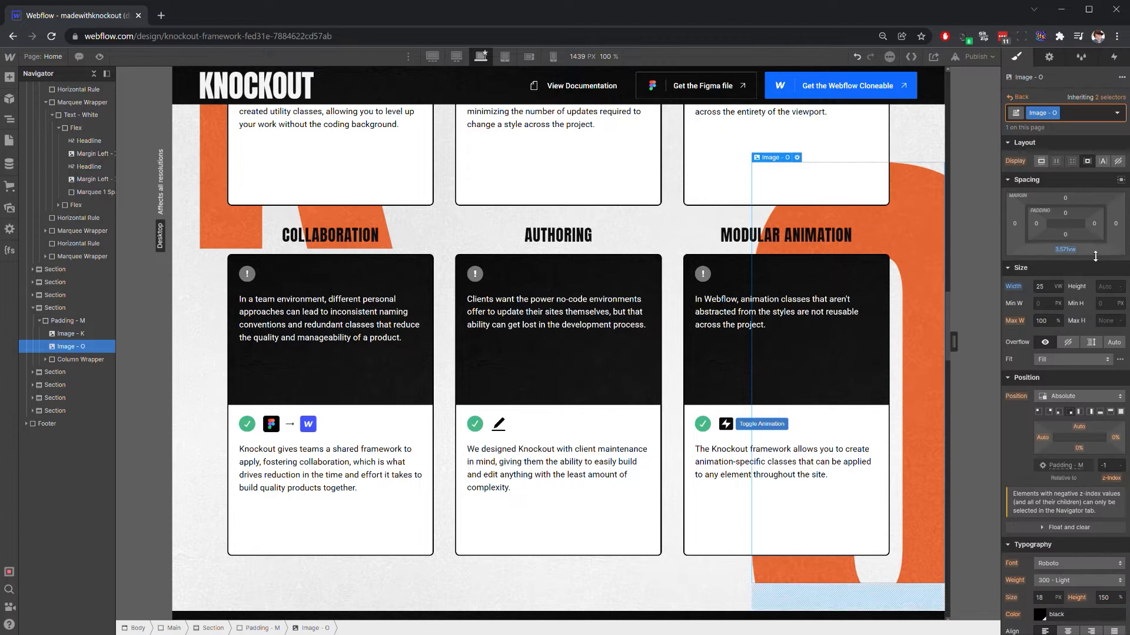
click(1116, 223)
text(3.571vw)
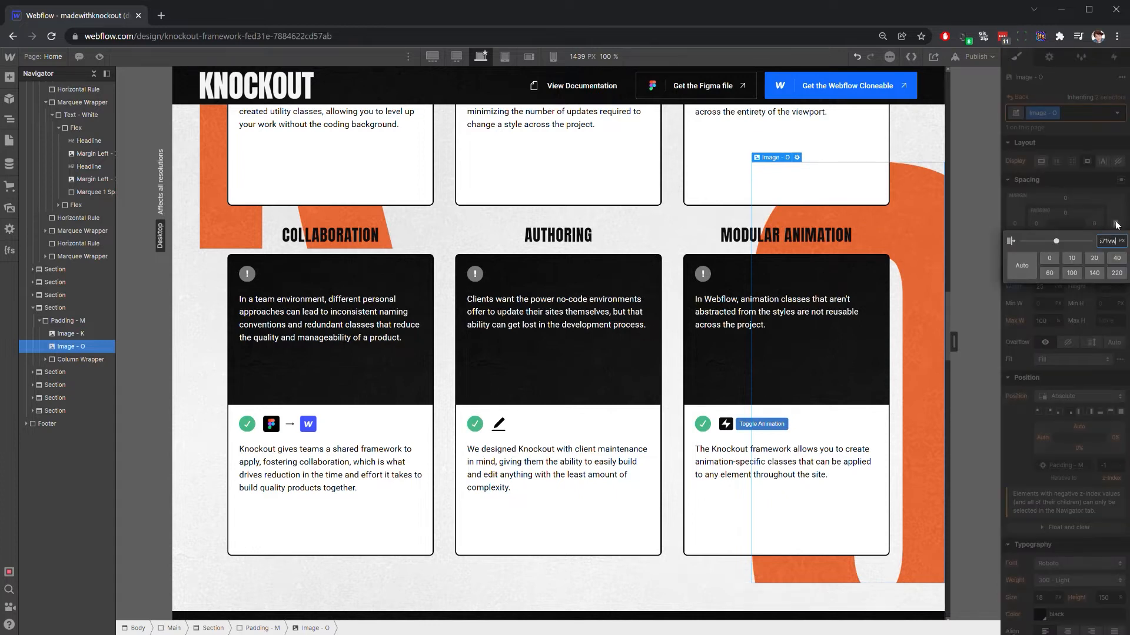
key(Return)
Examine the spacing of the K and O images from the edges of the card section.
scroll(693, 323, up, 4)
scroll(693, 322, up, 3)
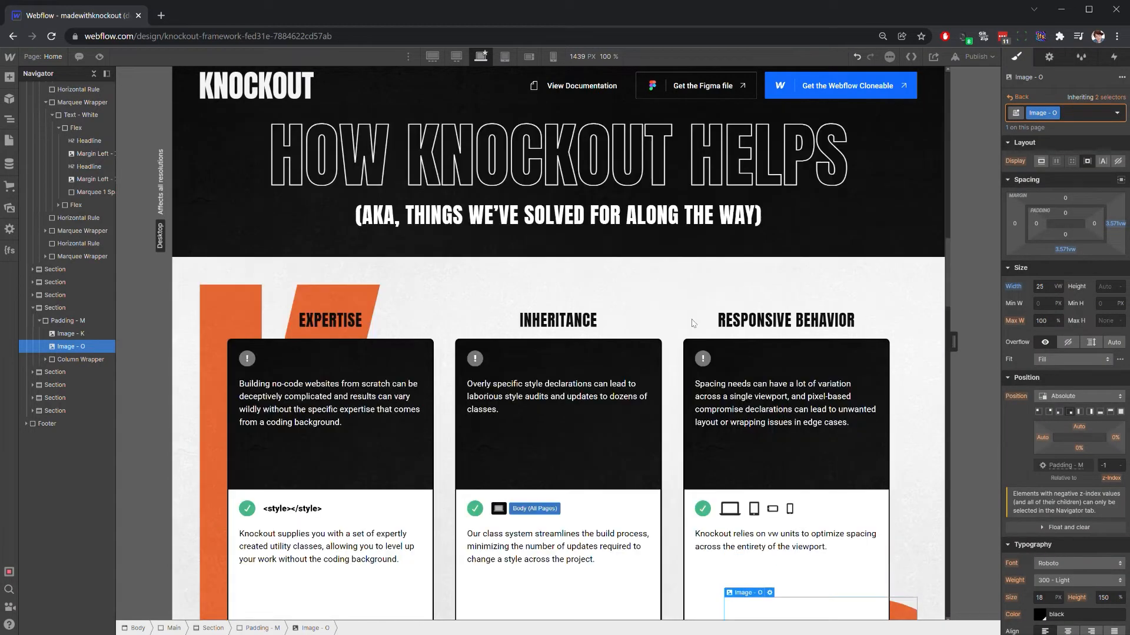
scroll(562, 340, down, 5)
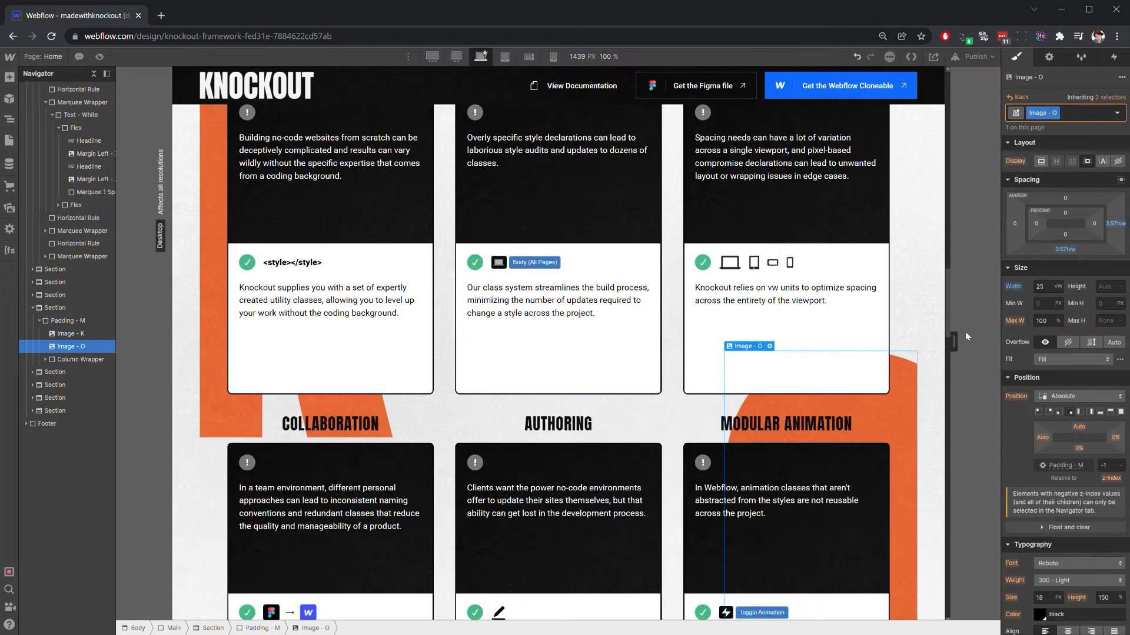
mouse_move(953, 342)
mouse_down()
mouse_move(860, 352)
mouse_move(977, 356)
mouse_move(846, 353)
mouse_move(981, 351)
mouse_move(881, 342)
mouse_move(953, 342)
mouse_up()
scroll(848, 349, up, 3)
scroll(848, 349, down, 3)
scroll(800, 327, down, 3)
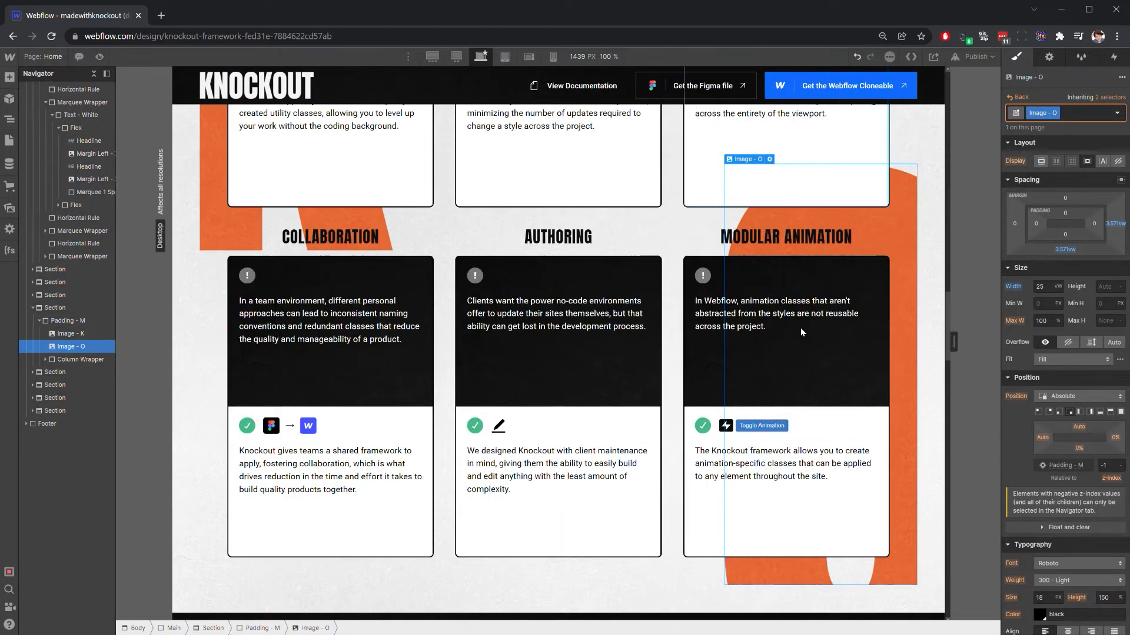
Insert a run of line breaks before "development process" in the Authoring card's upper paragraph to test Image - O's anchoring with its margins.
click(566, 327)
key(Return)
key(Return)
key(Return)
key(Return)
key(Return)
key(Return)
key(Return)
key(Return)
key(Return)
key(Return)
key(Return)
key(Return)
key(Return)
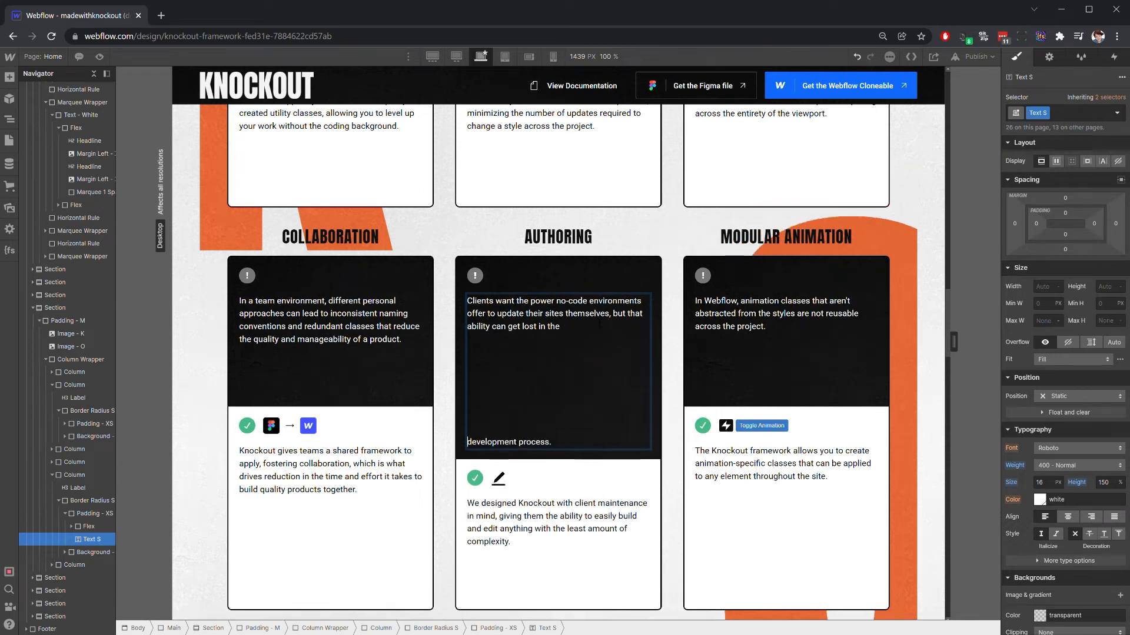
scroll(563, 428, down, 5)
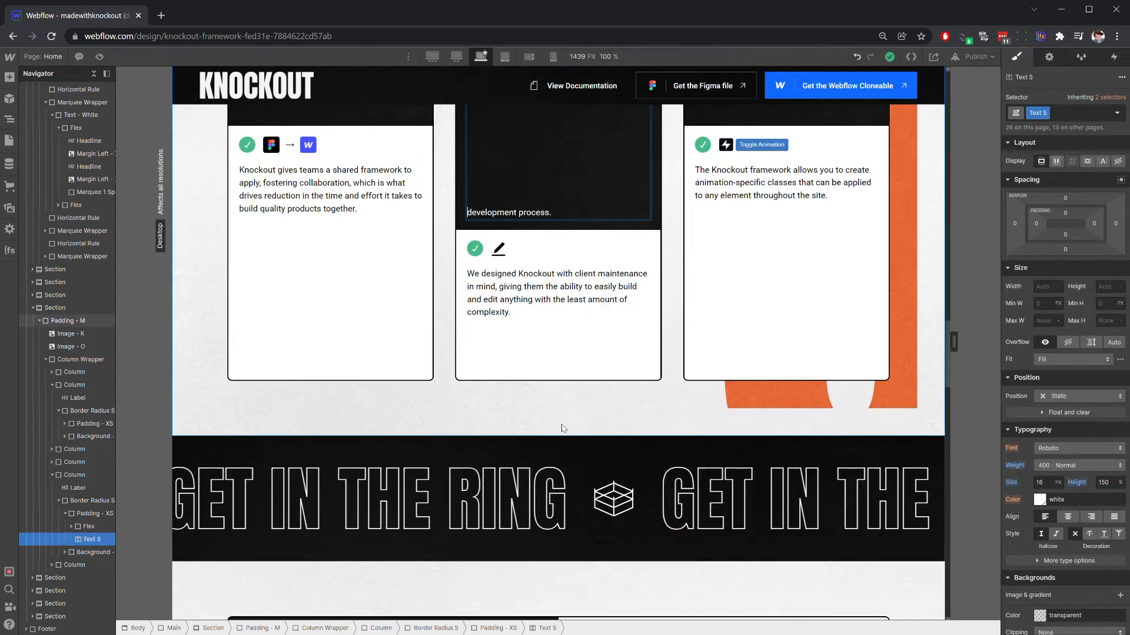
Remove the run of test line breaks before "development process" in the Authoring card's upper paragraph.
scroll(562, 416, up, 3)
shift+click(579, 210)
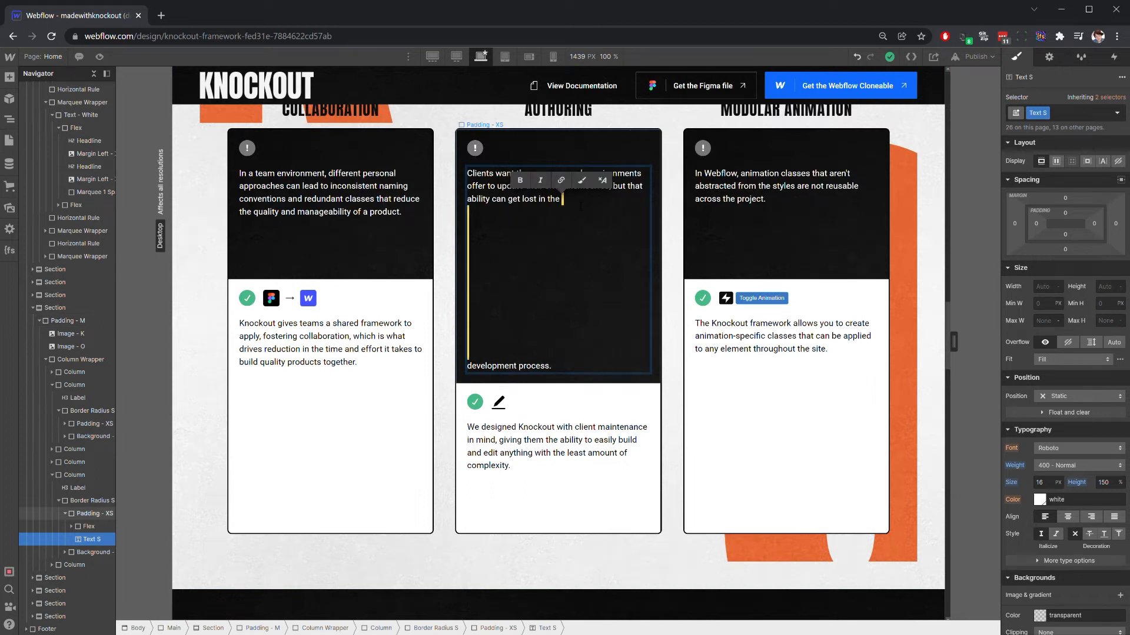
key(BackSpace)
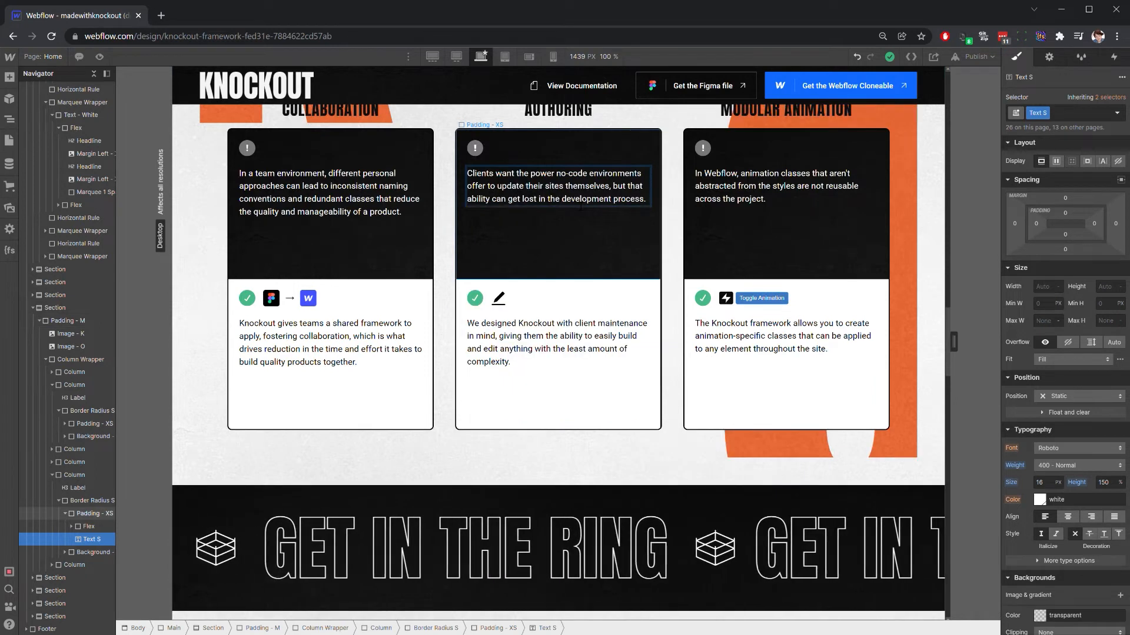
click(598, 236)
scroll(597, 235, up, 7)
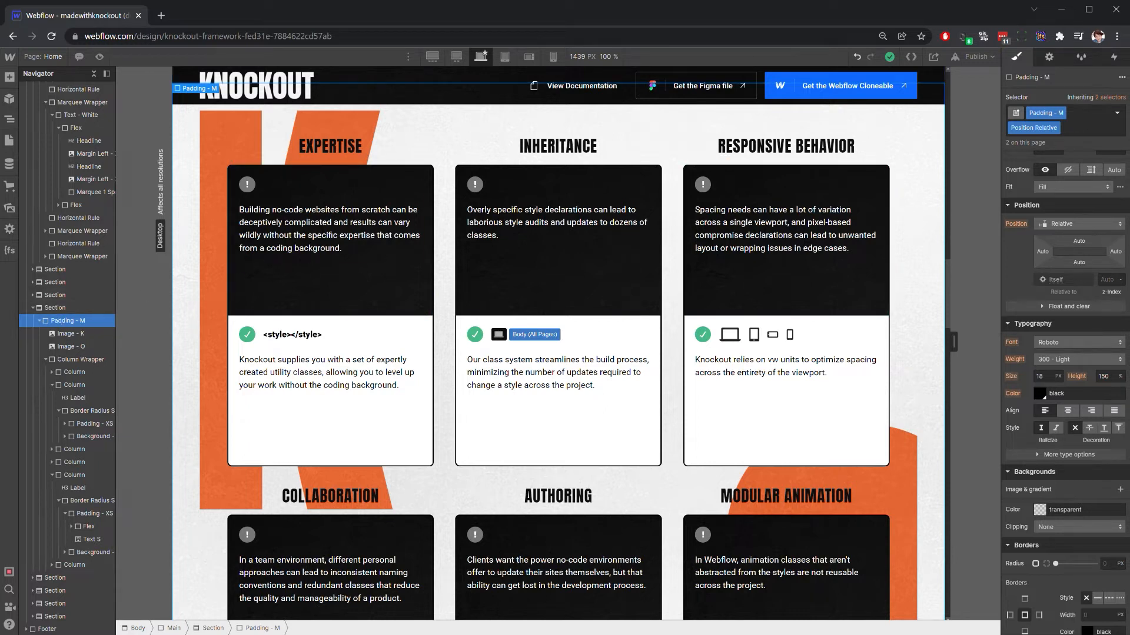
Add the existing combo class Anim - Background Images to the Padding - M element and copy the class name.
click(1093, 125)
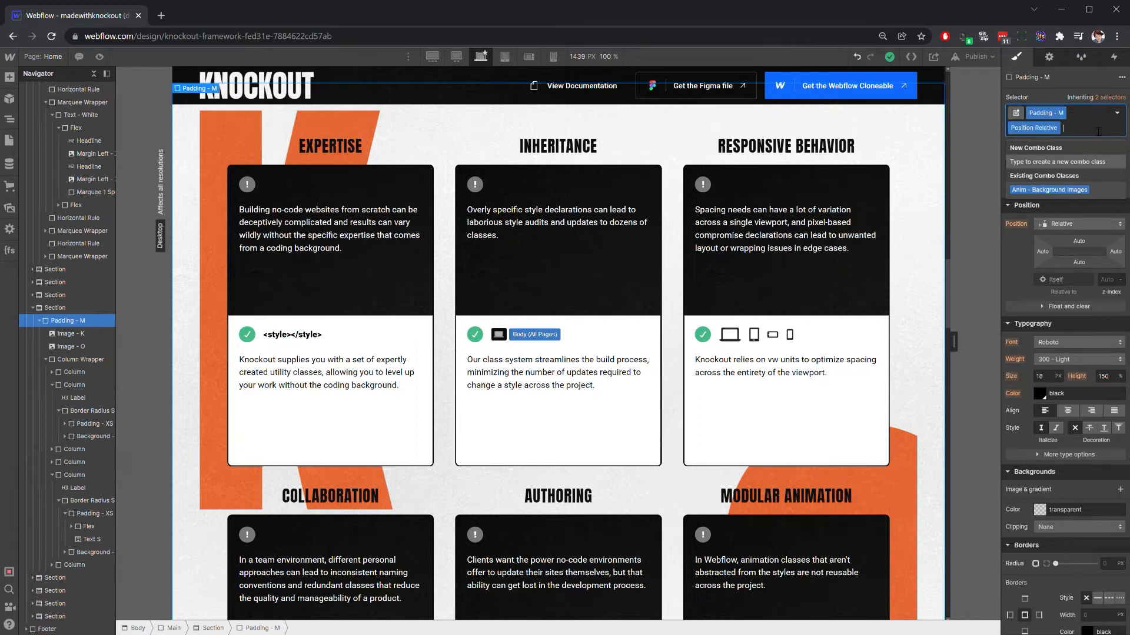
text(Anim)
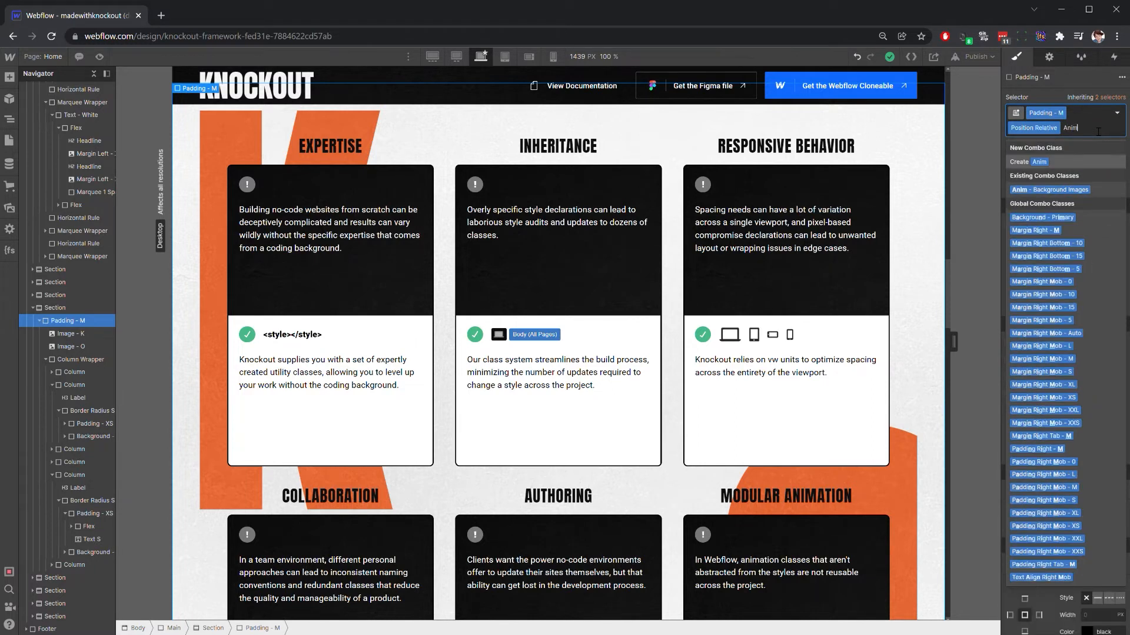
key(Down)
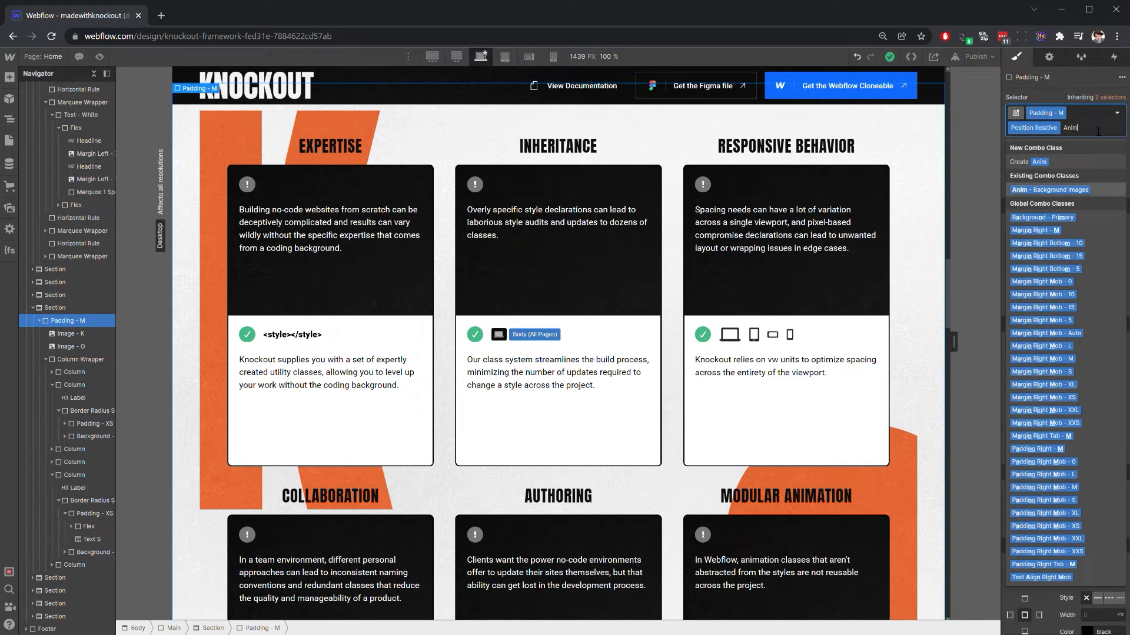
click(1065, 190)
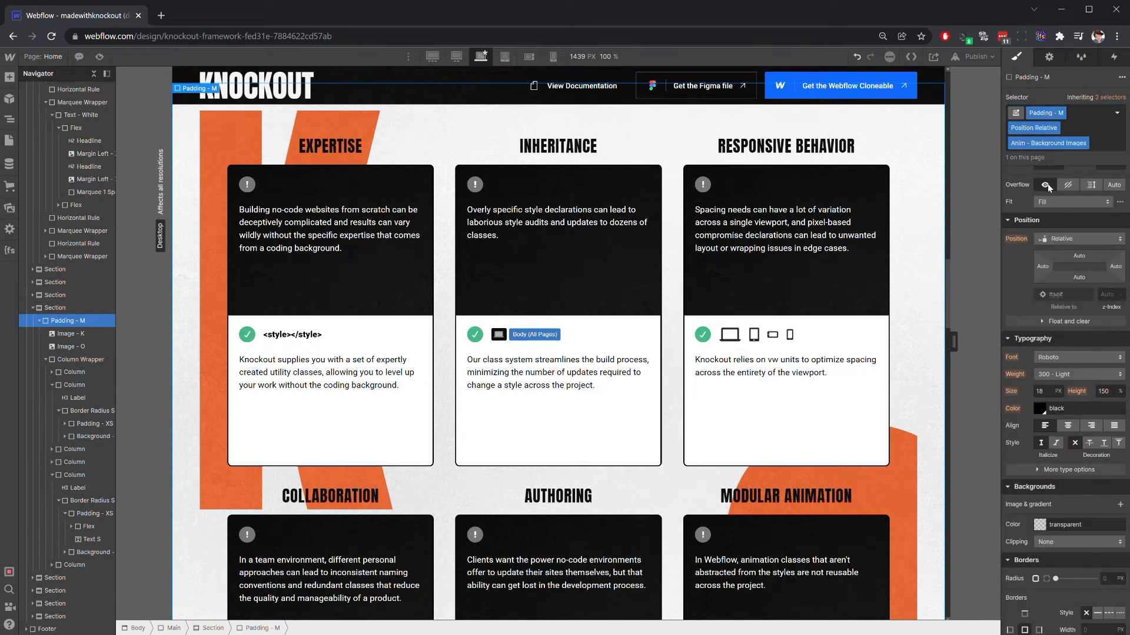
click(1086, 145)
click(1066, 159)
key(ctrl+c)
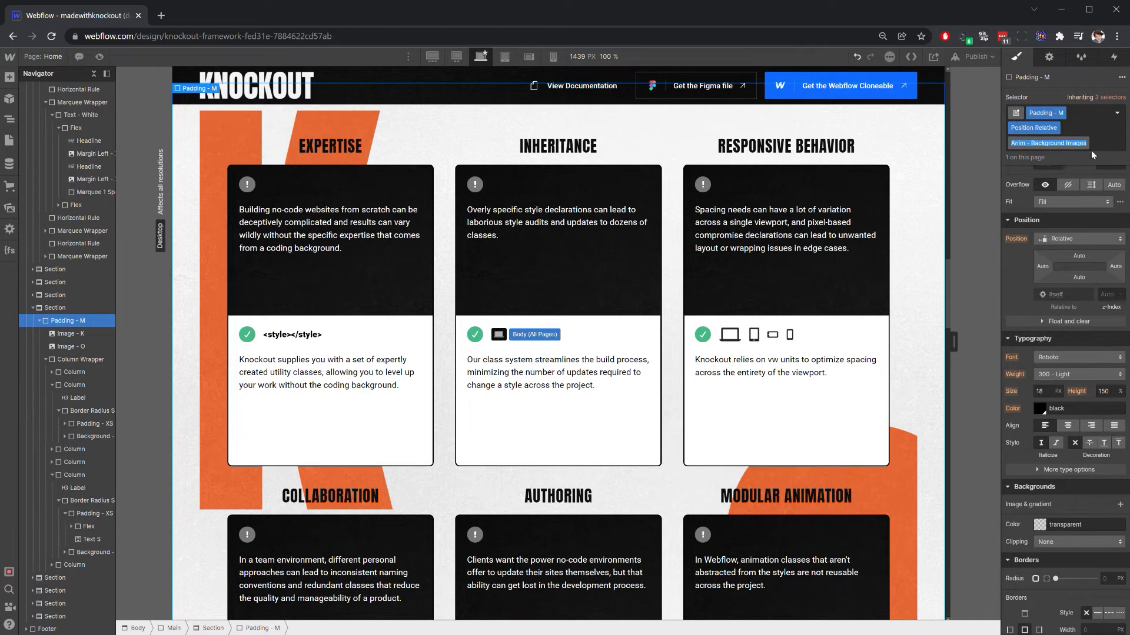
click(1100, 142)
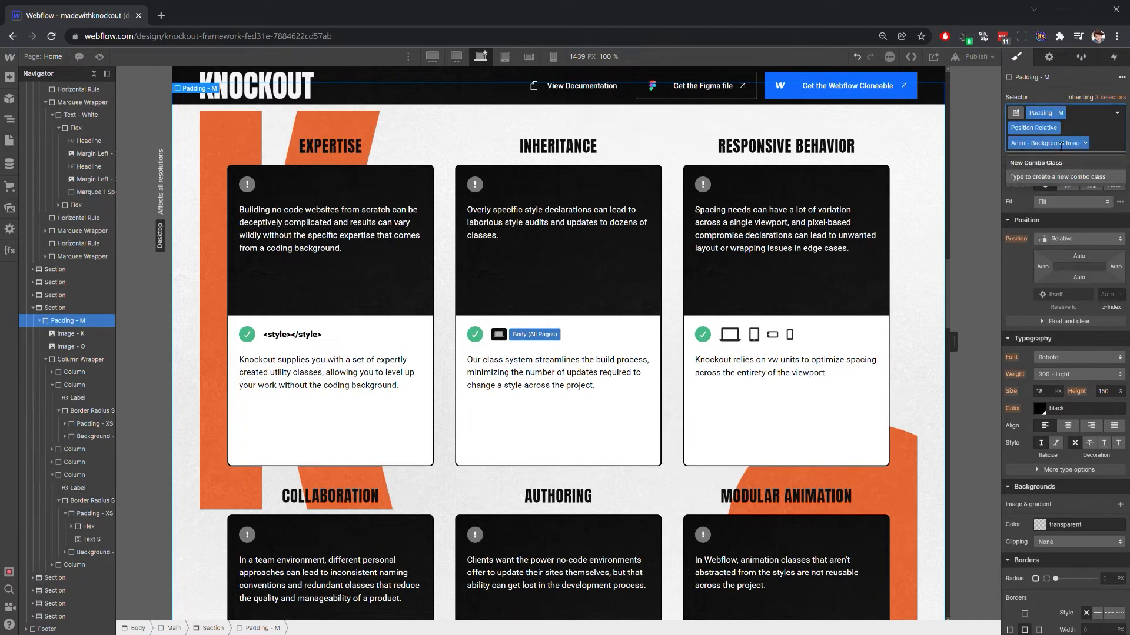
Add a div block to the section after Padding - M and give it the base class Anim - Background Images.
click(40, 321)
click(66, 308)
key(ctrl+k)
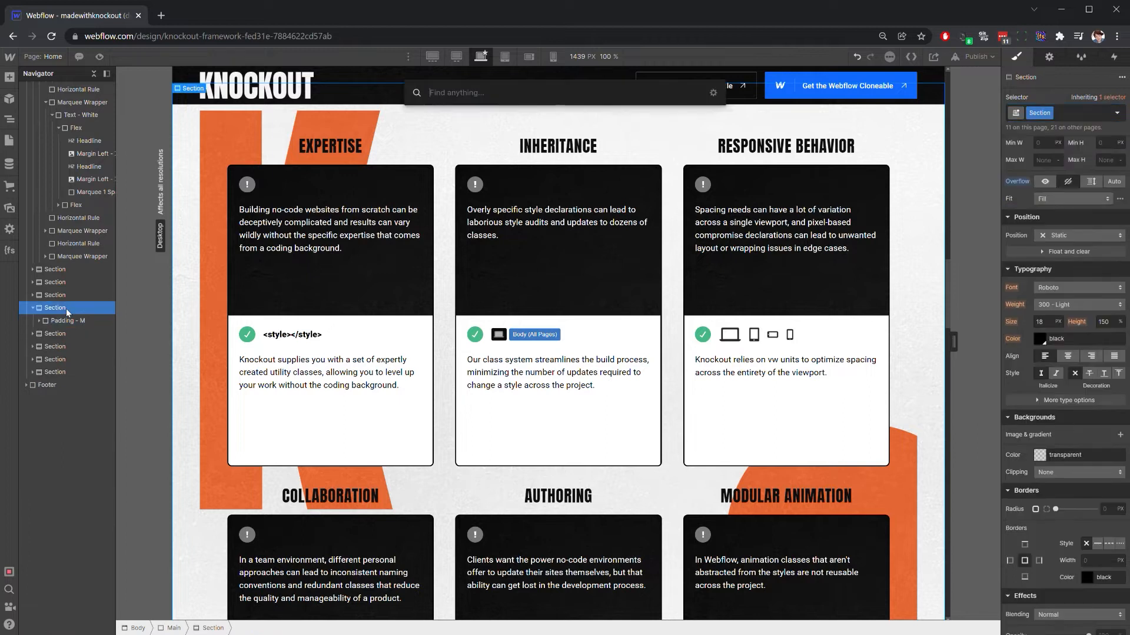
text(div)
key(Return)
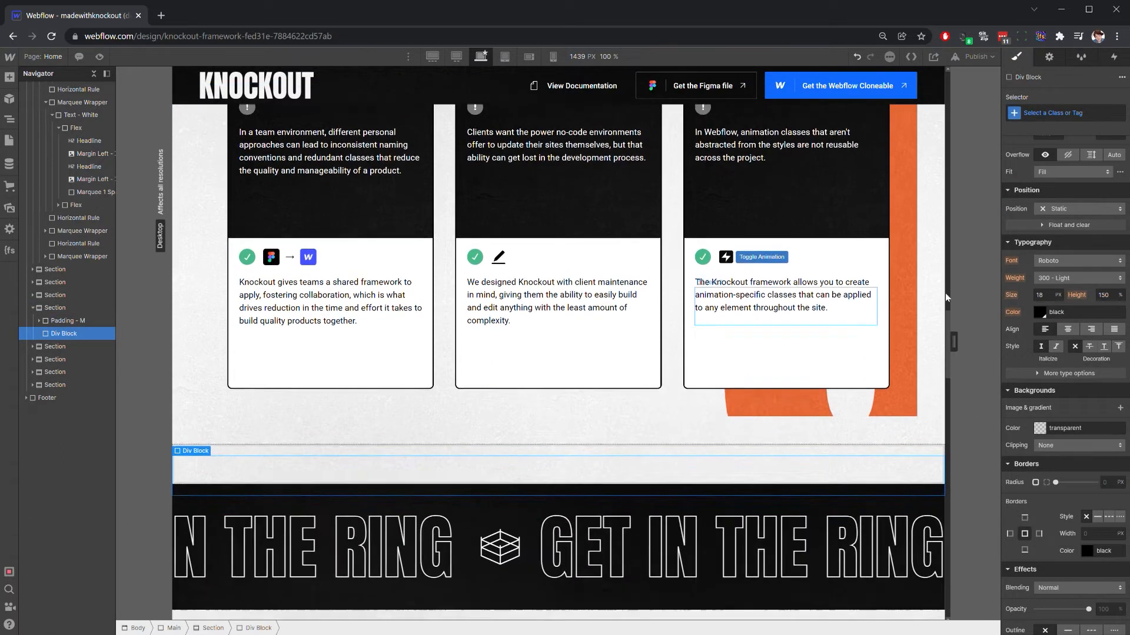
click(1078, 119)
key(ctrl+v)
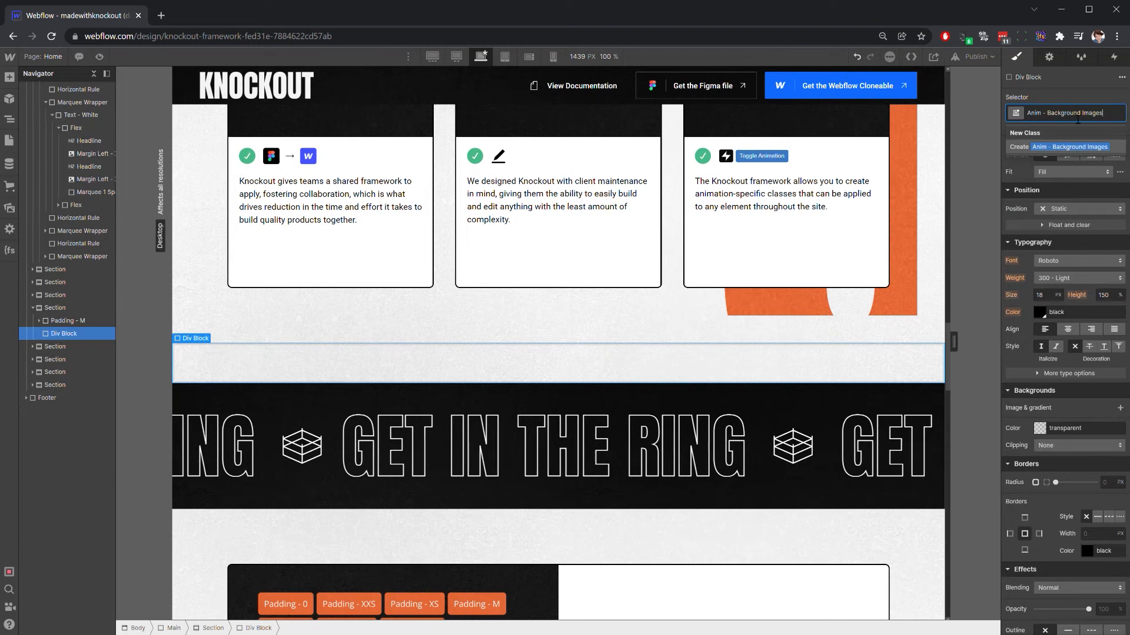
key(Return)
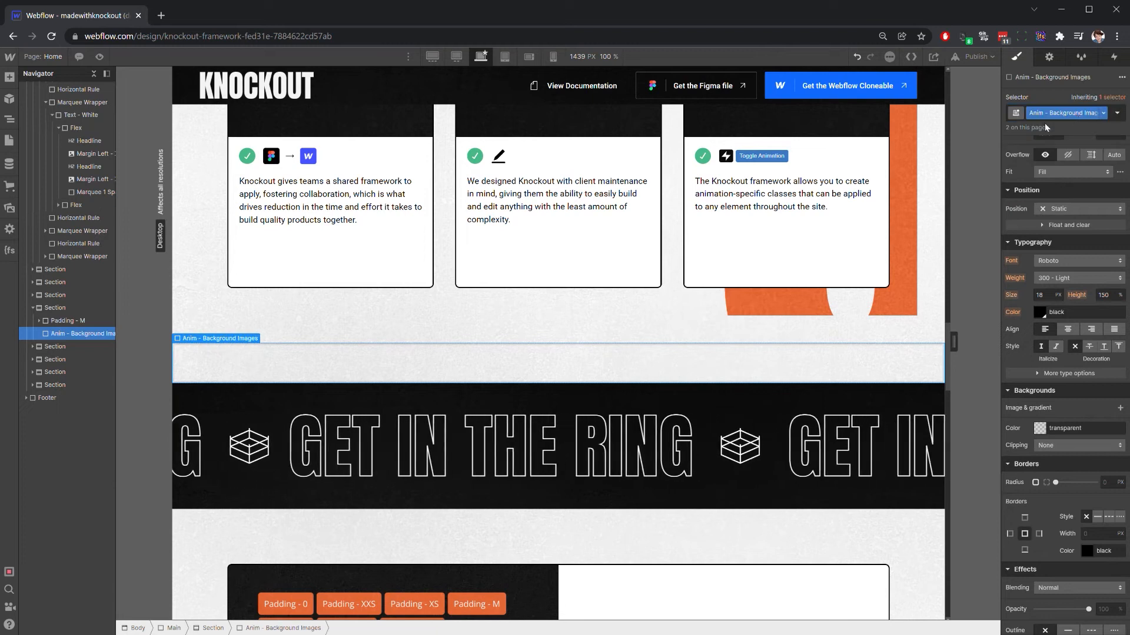
Give the new div a While scrolling in view trigger that applies to the Anim - Background Images class.
click(1113, 58)
click(1122, 91)
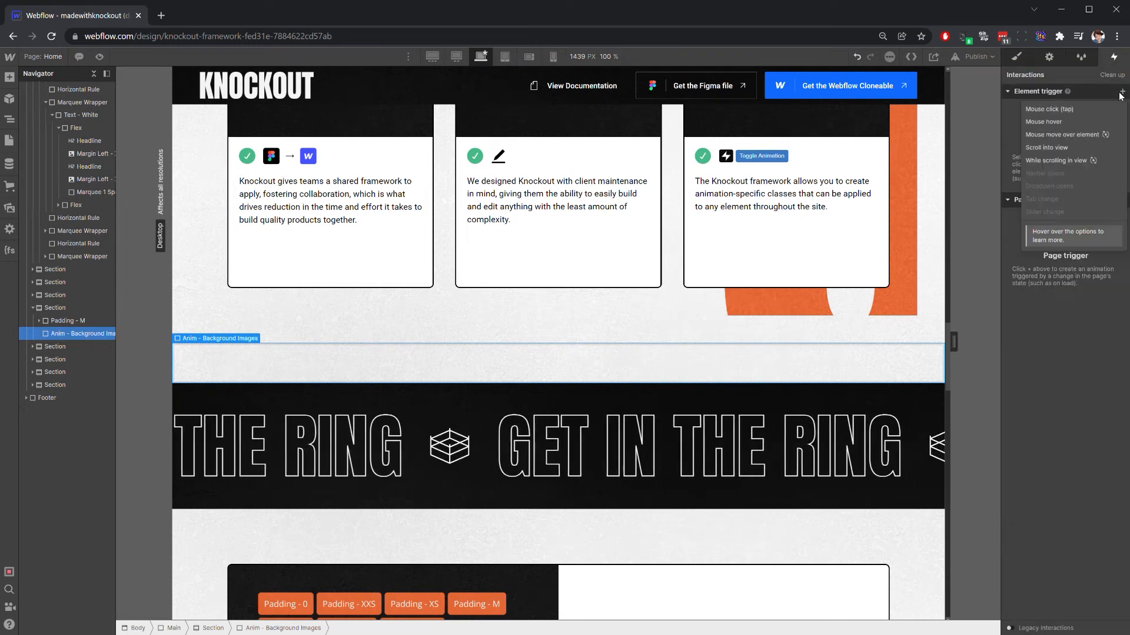
click(1061, 161)
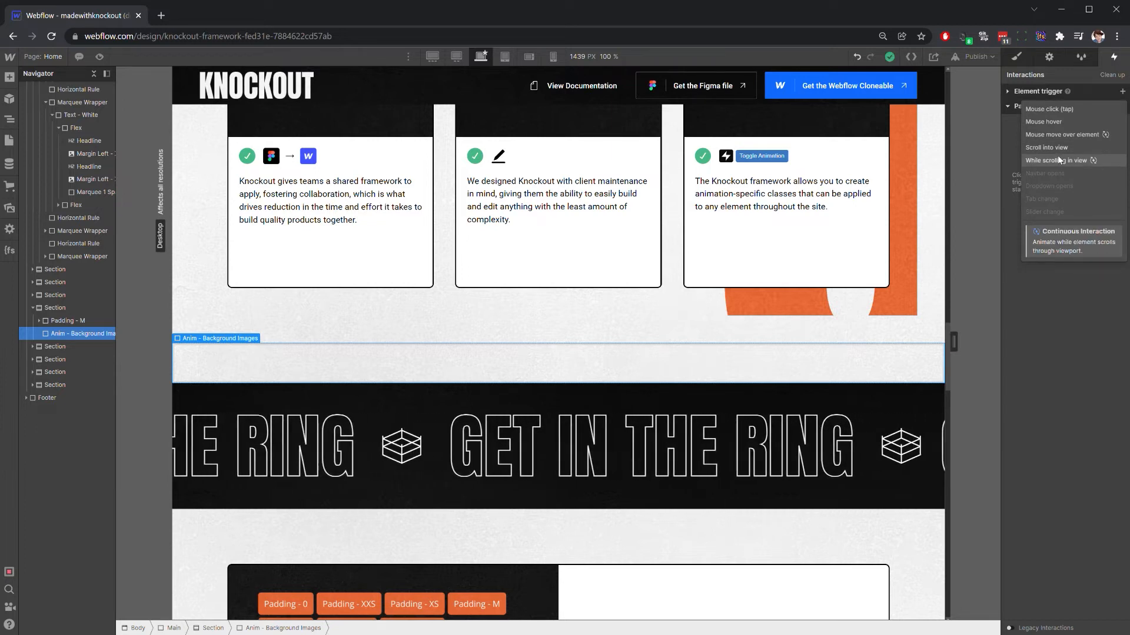
click(1057, 156)
click(1068, 147)
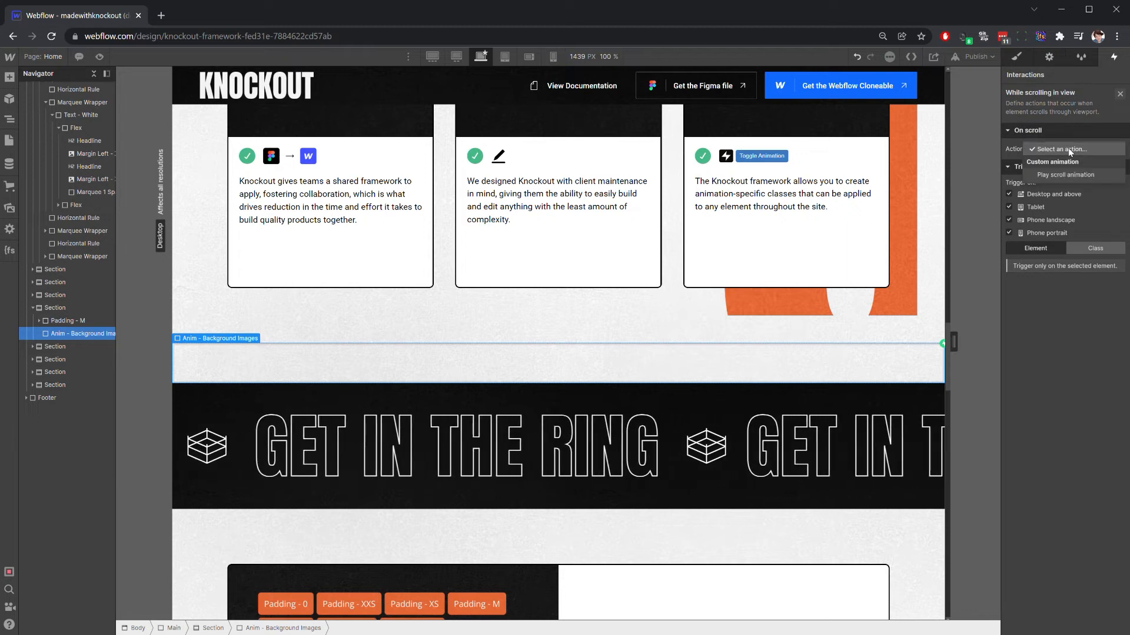
click(1095, 247)
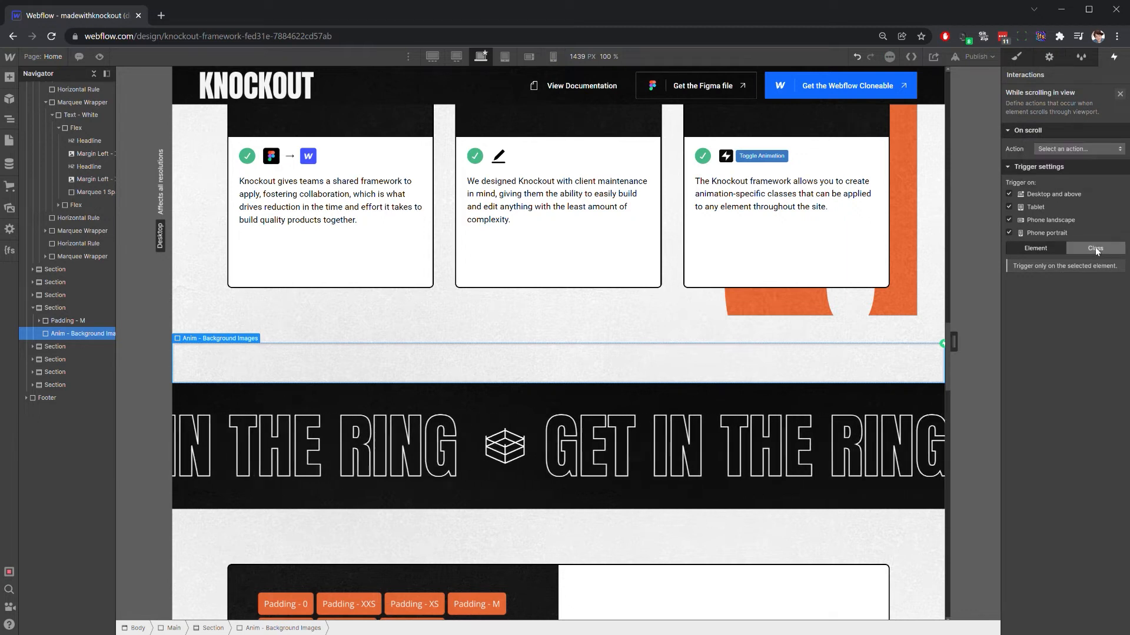
click(1096, 247)
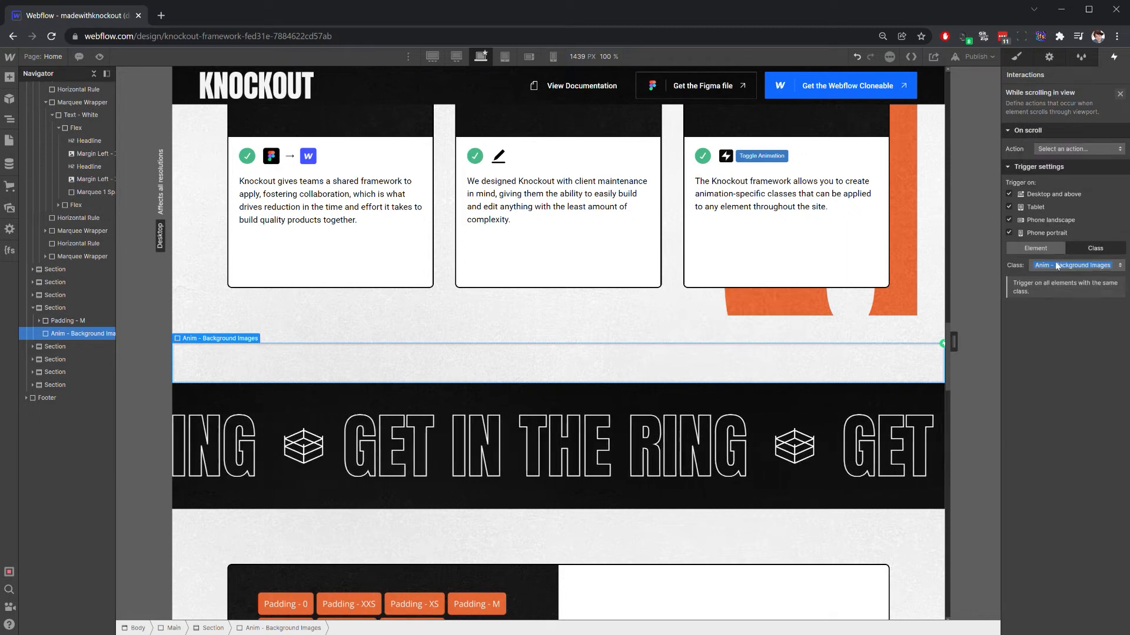
Set the trigger's action to Play scroll animation and create a new scroll animation named Background Images Animation.
click(1063, 151)
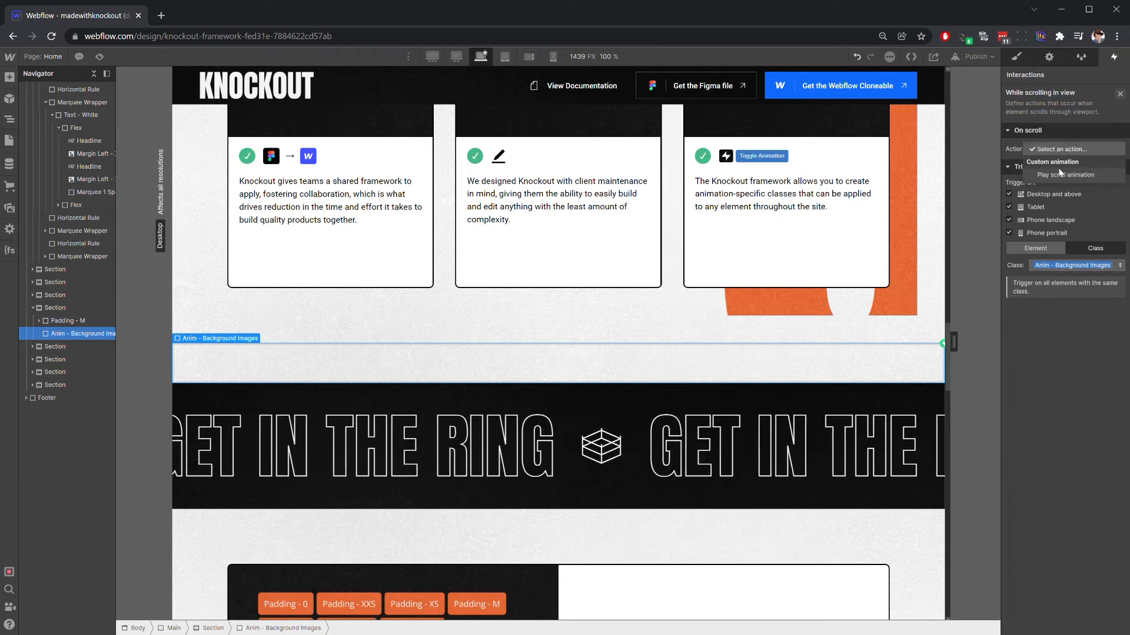
click(1057, 175)
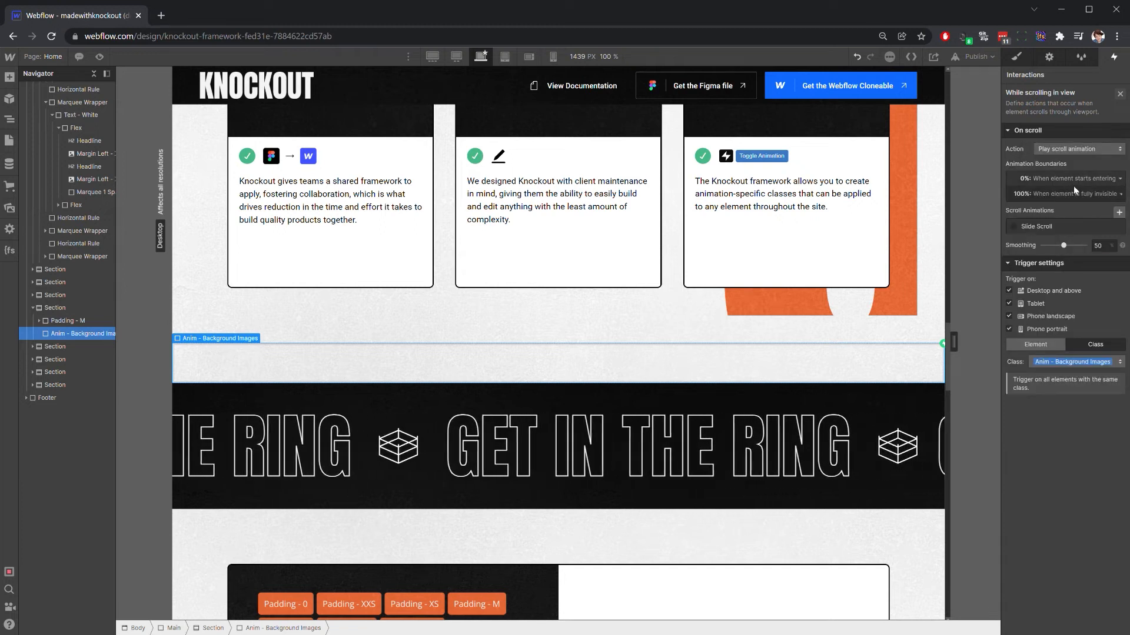
click(1117, 214)
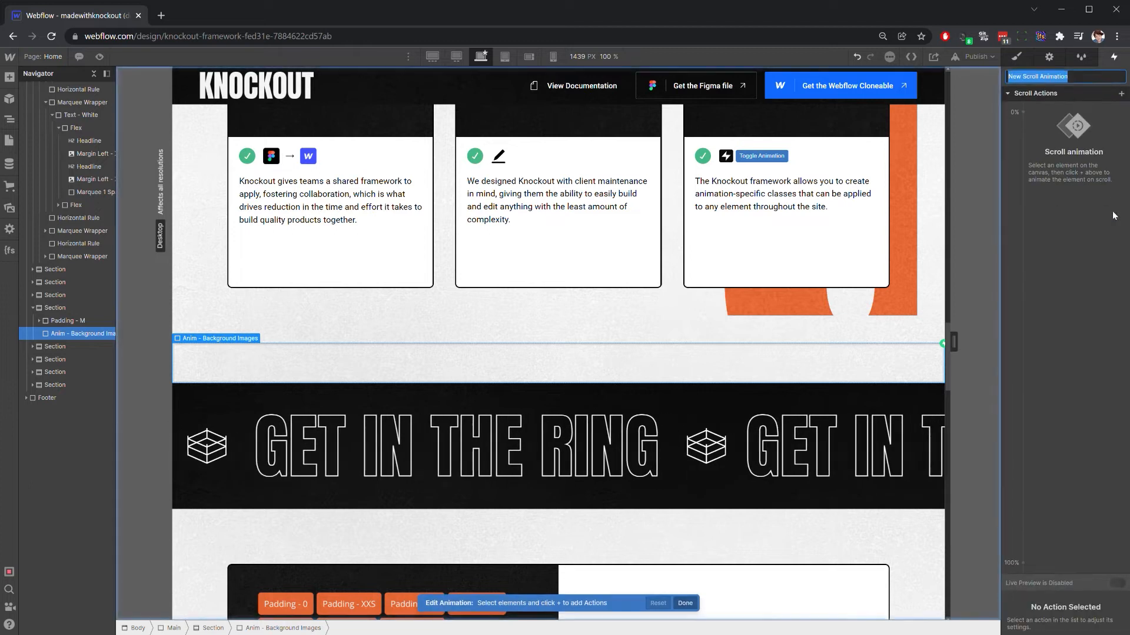
text(Backgrou)
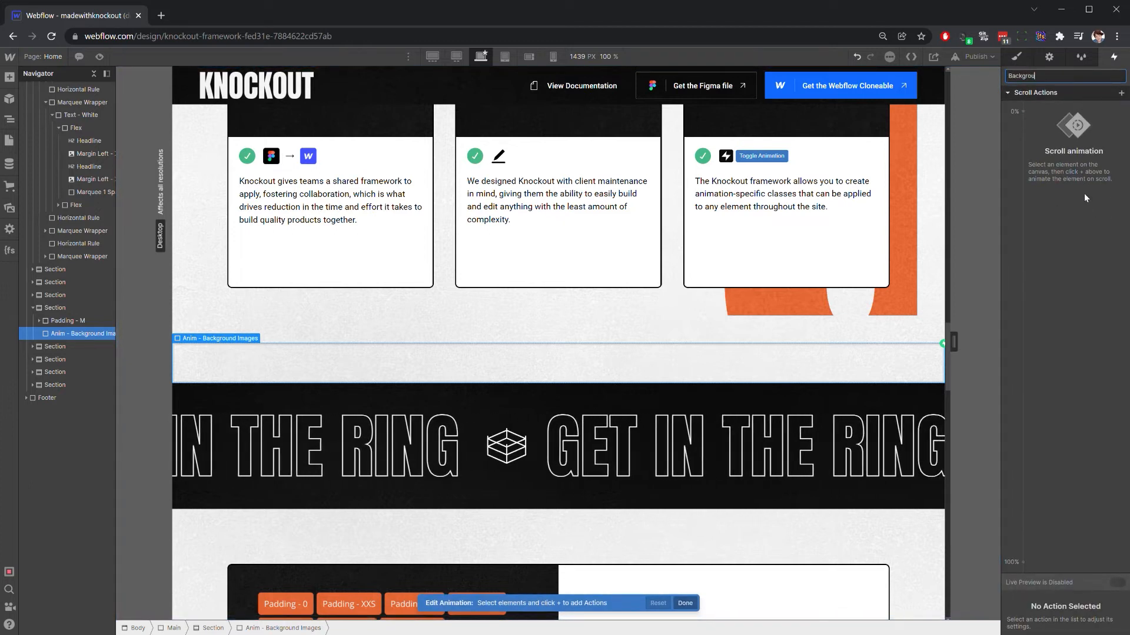
text(nd Images Animation)
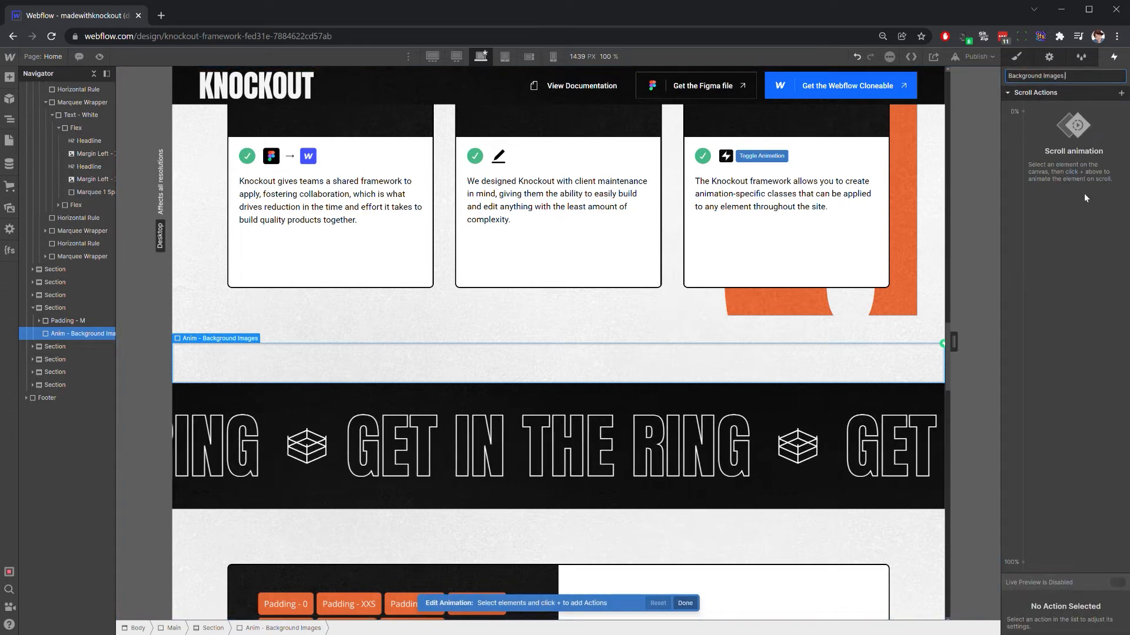
key(Return)
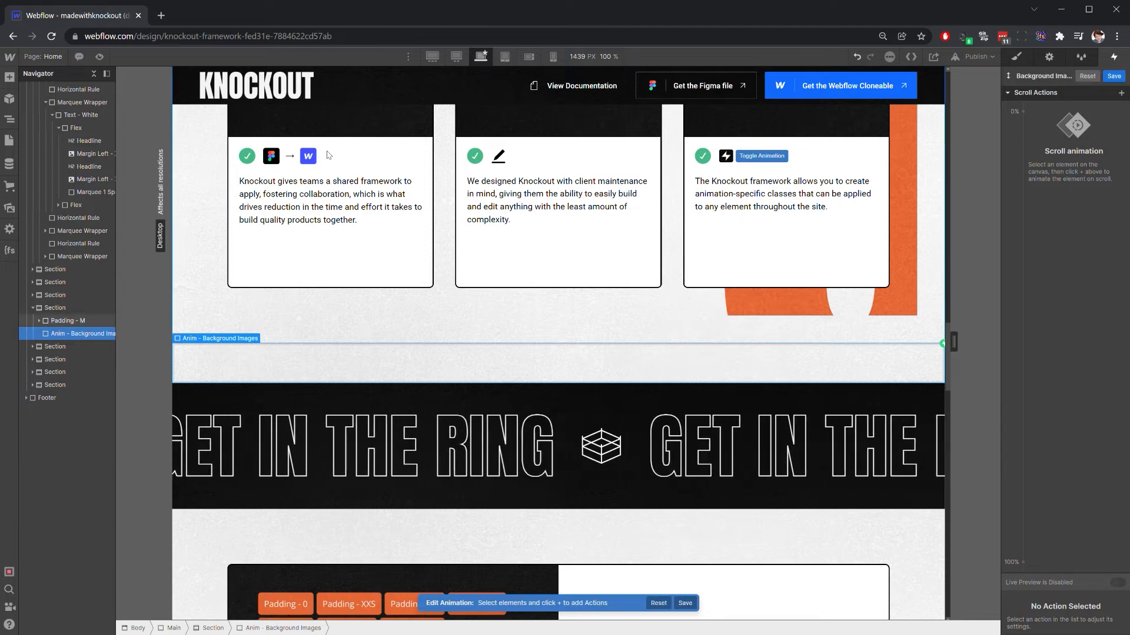
Add a Move scroll action for the K image that affects only the base Image - K class.
click(39, 322)
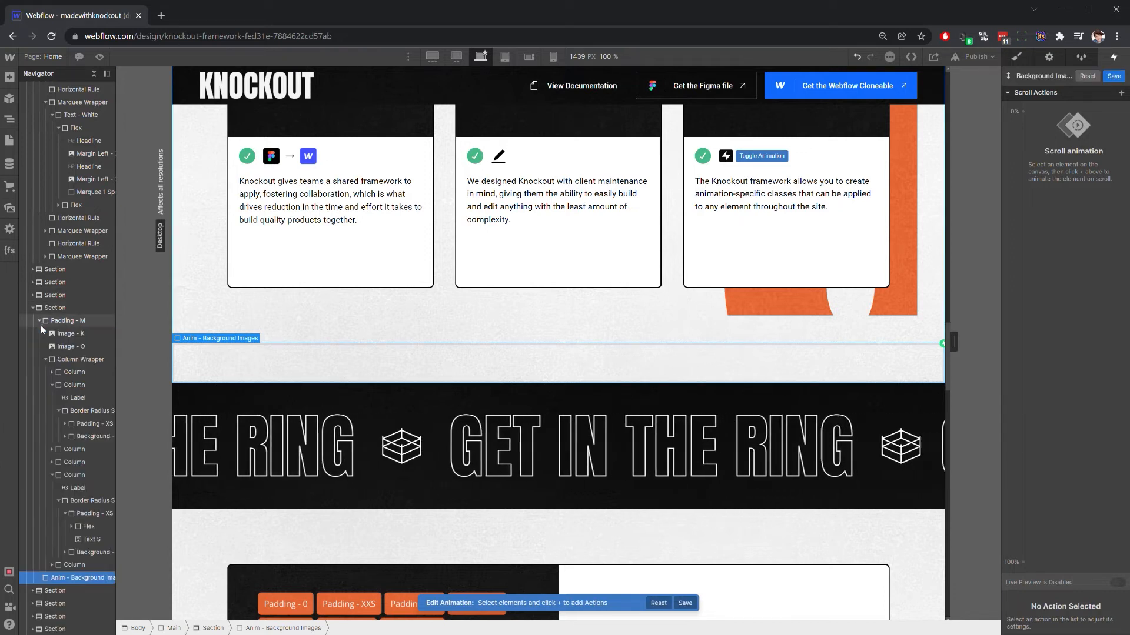
click(65, 334)
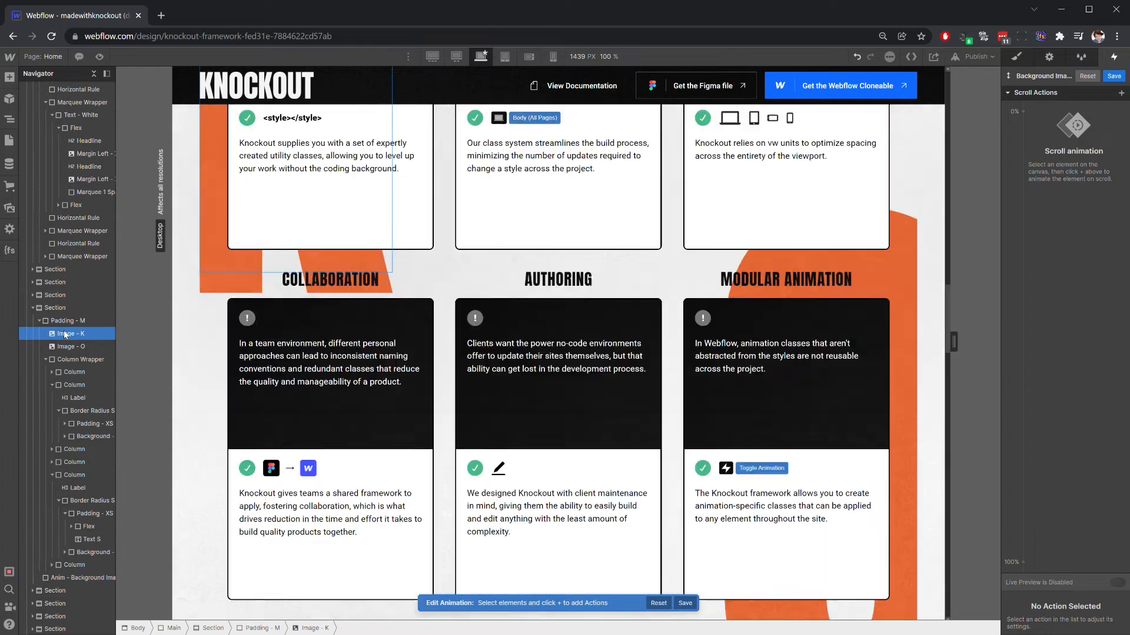
click(1121, 94)
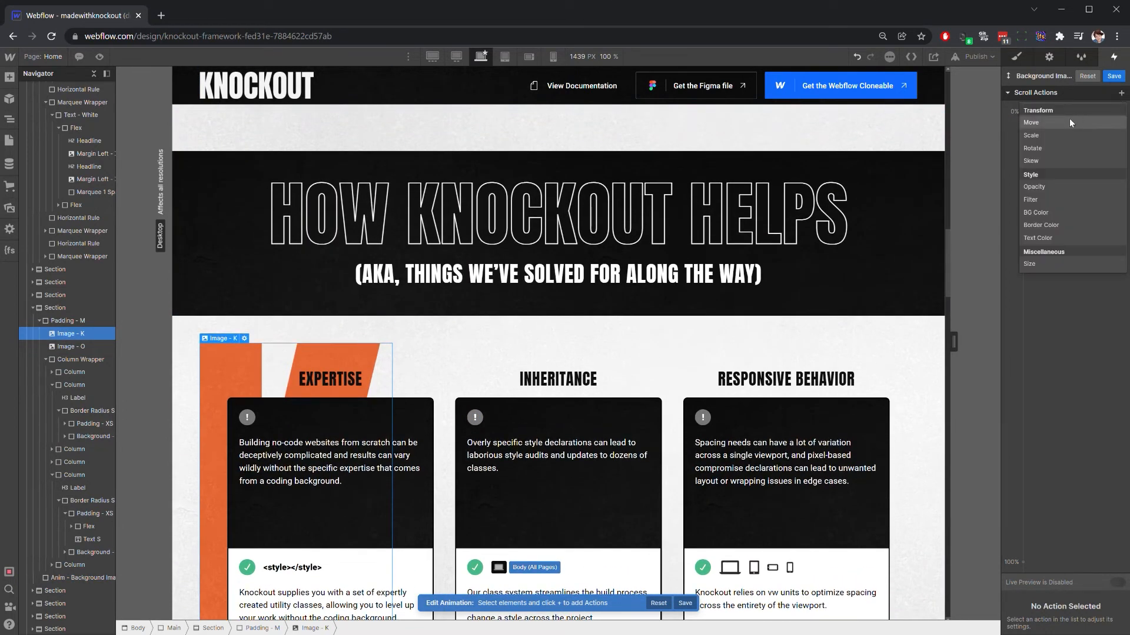
click(1069, 122)
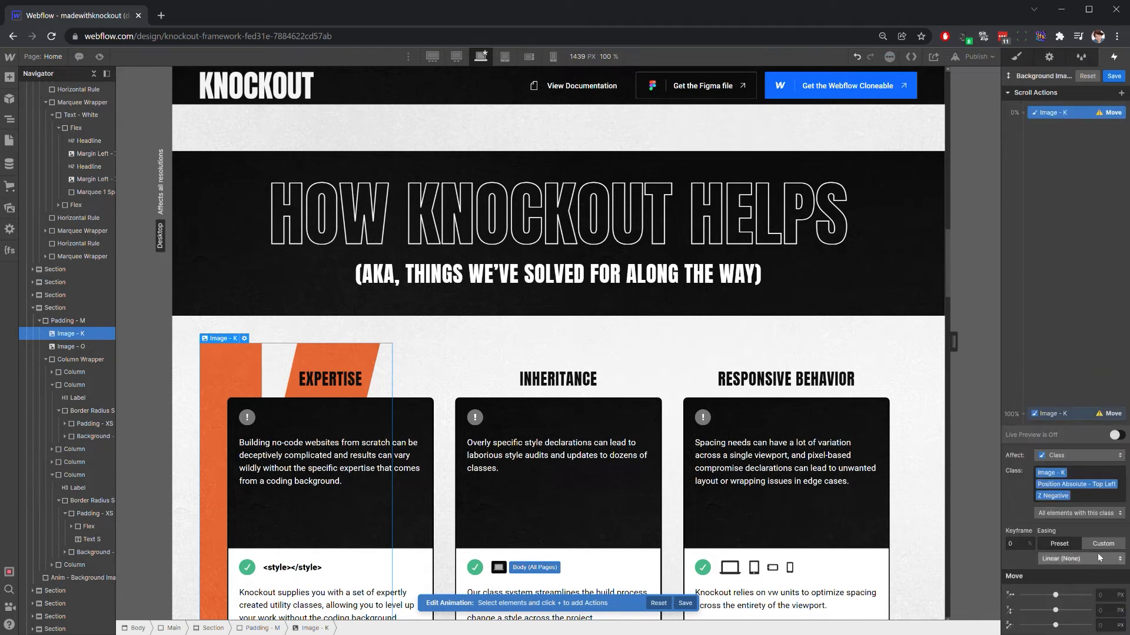
click(1101, 480)
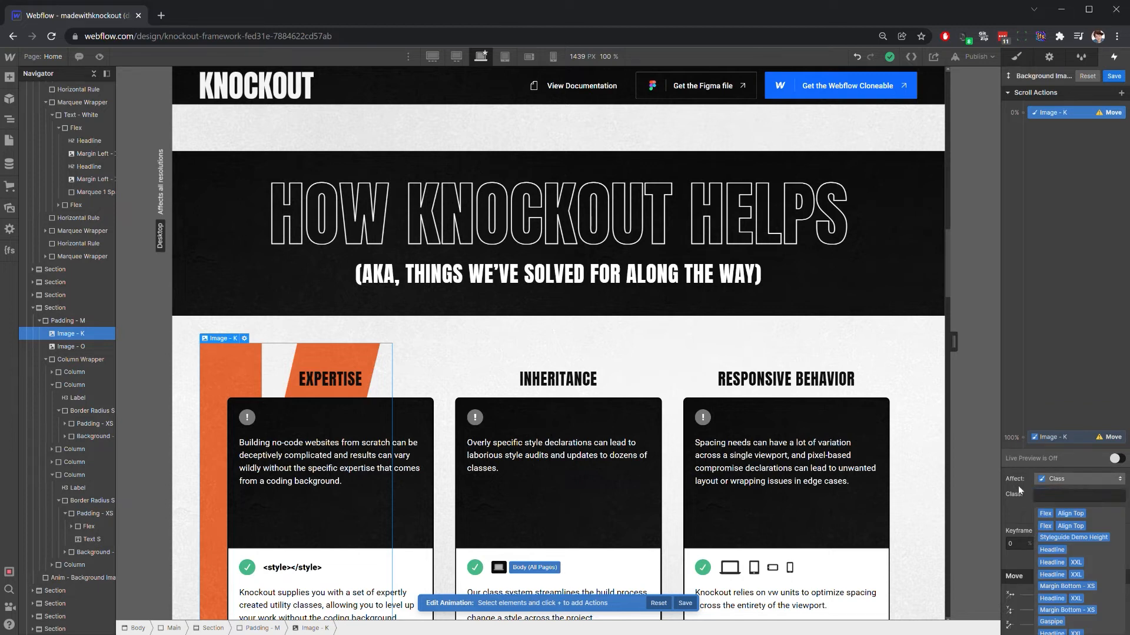
click(1059, 500)
text(Image - K)
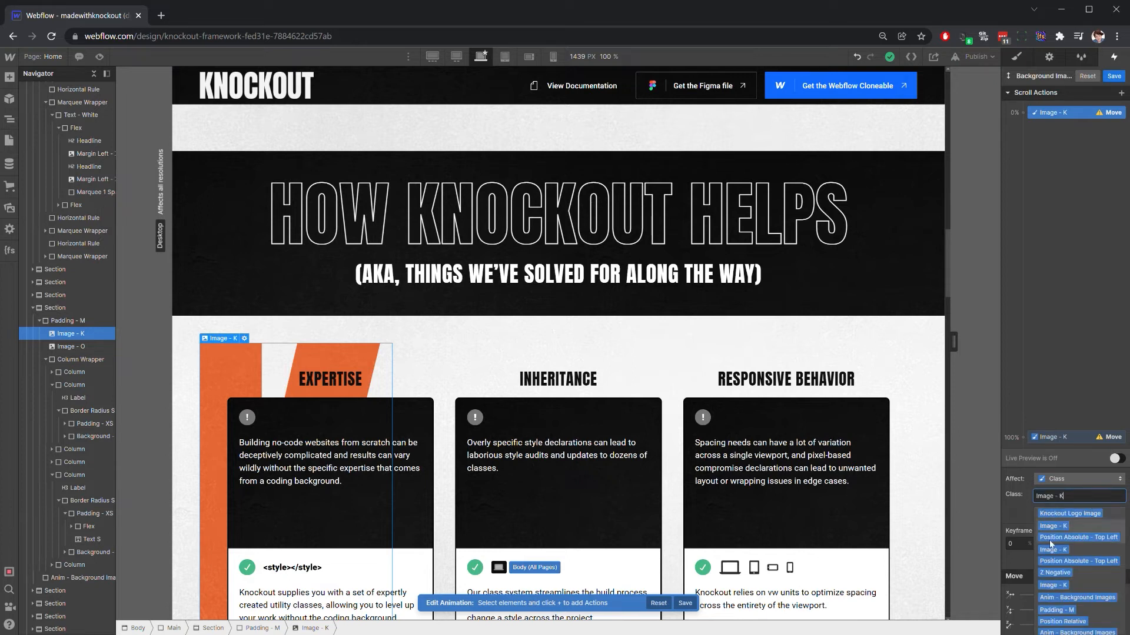
click(1061, 586)
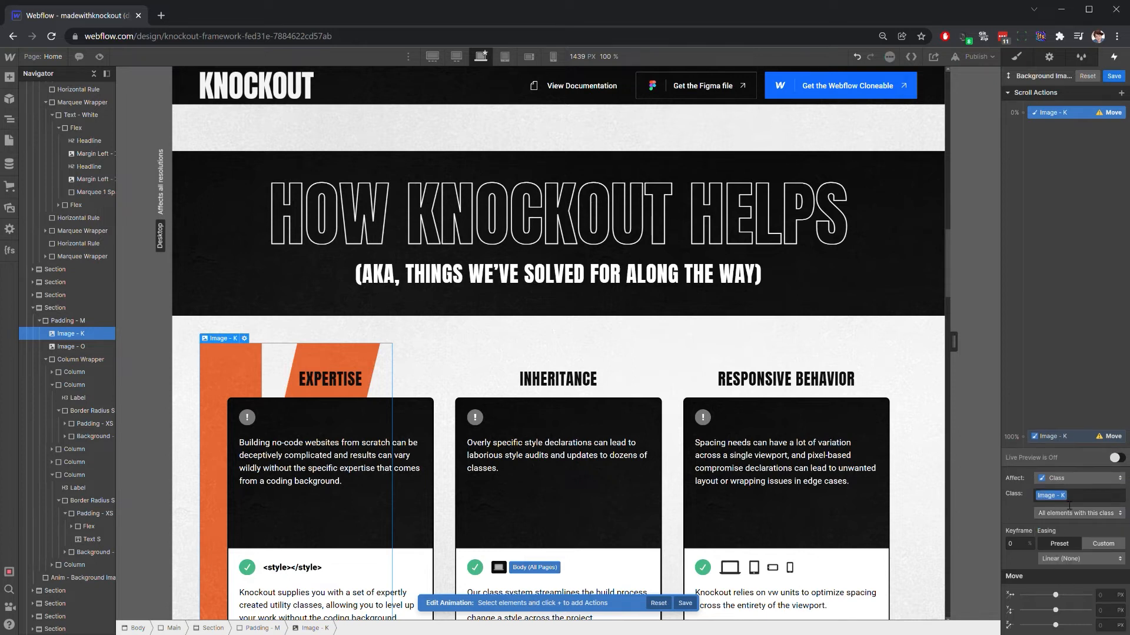
Add a Move scroll action for the O image at the 0% keyframe.
click(90, 346)
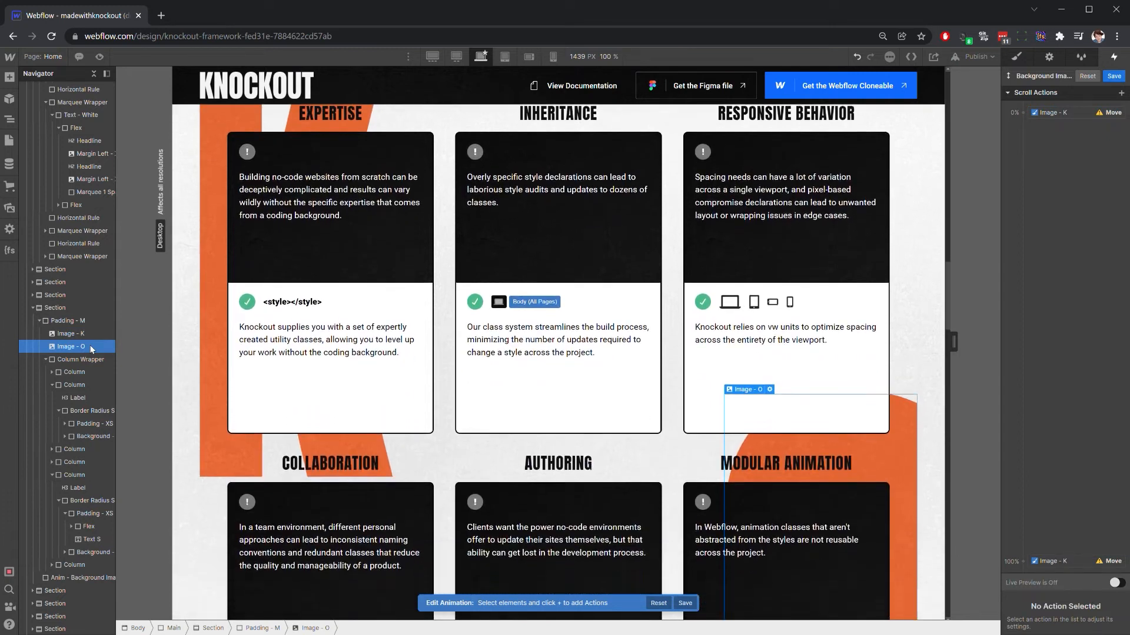
click(1121, 93)
click(1090, 122)
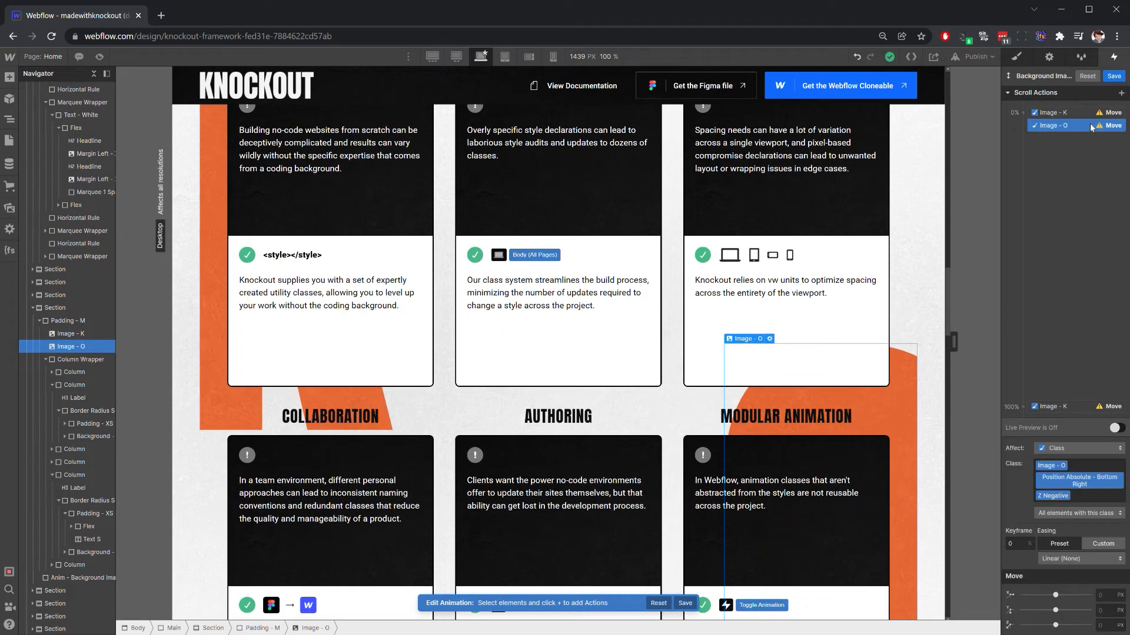
Change the O image's Move action so it affects only the base Image - O class.
click(1086, 479)
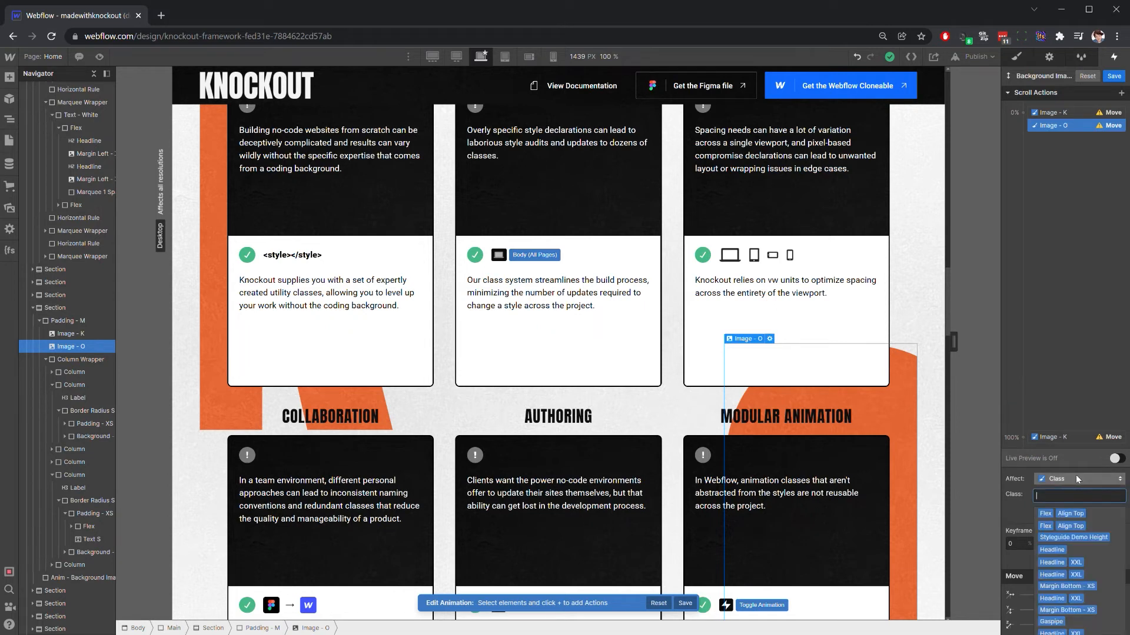
text(Image -)
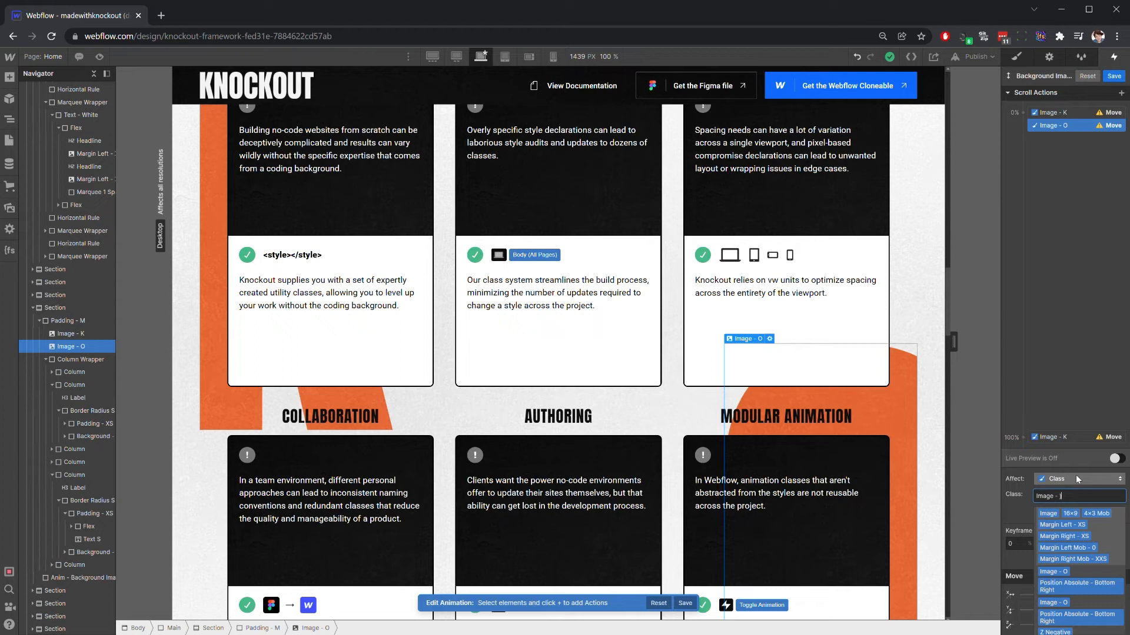
text( ))
key(BackSpace)
text(O)
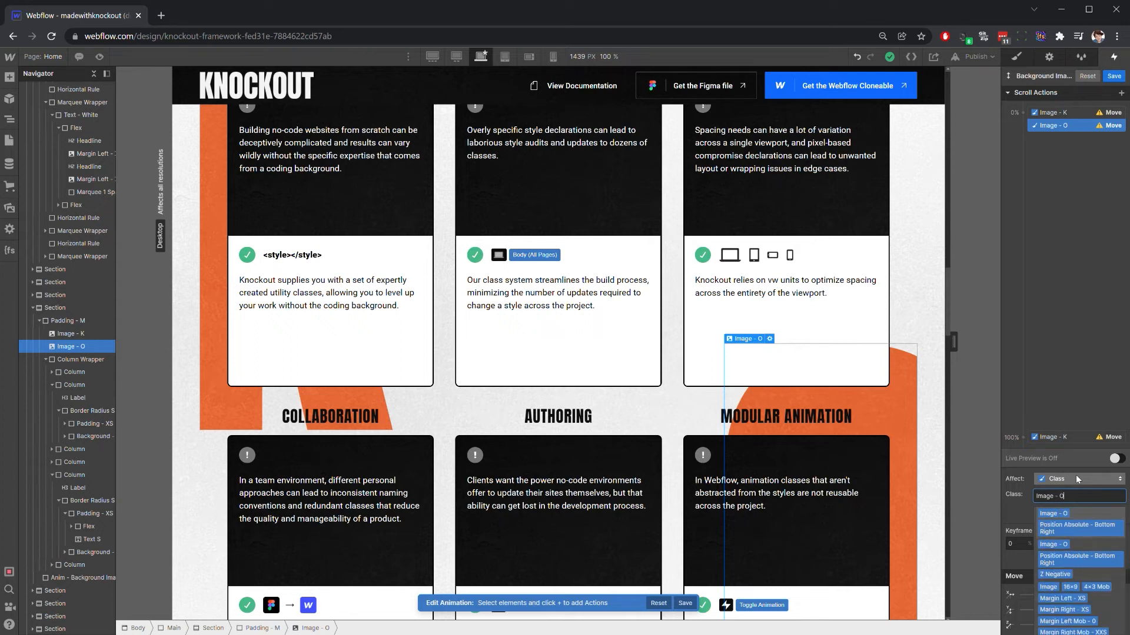
scroll(1066, 564, down, 1)
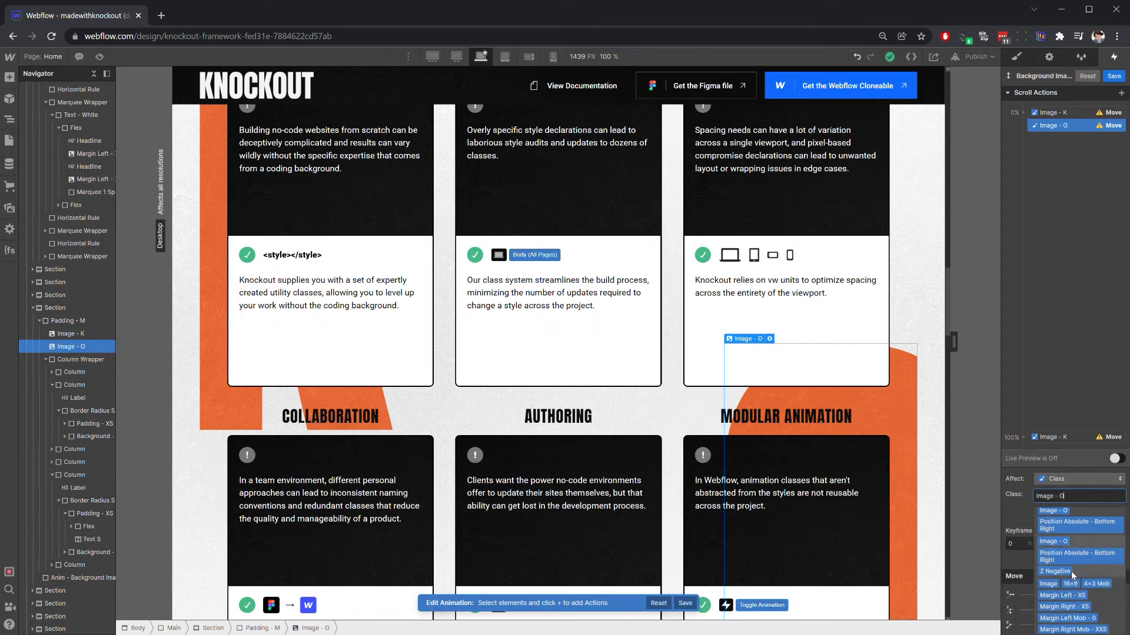
scroll(1059, 536, up, 1)
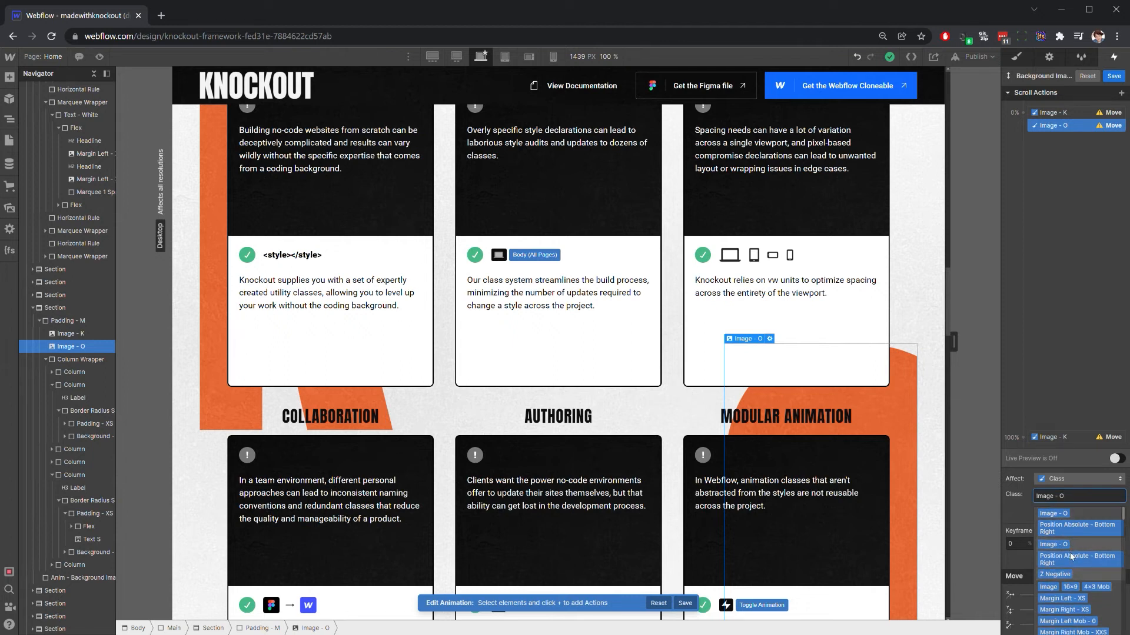
key(BackSpace)
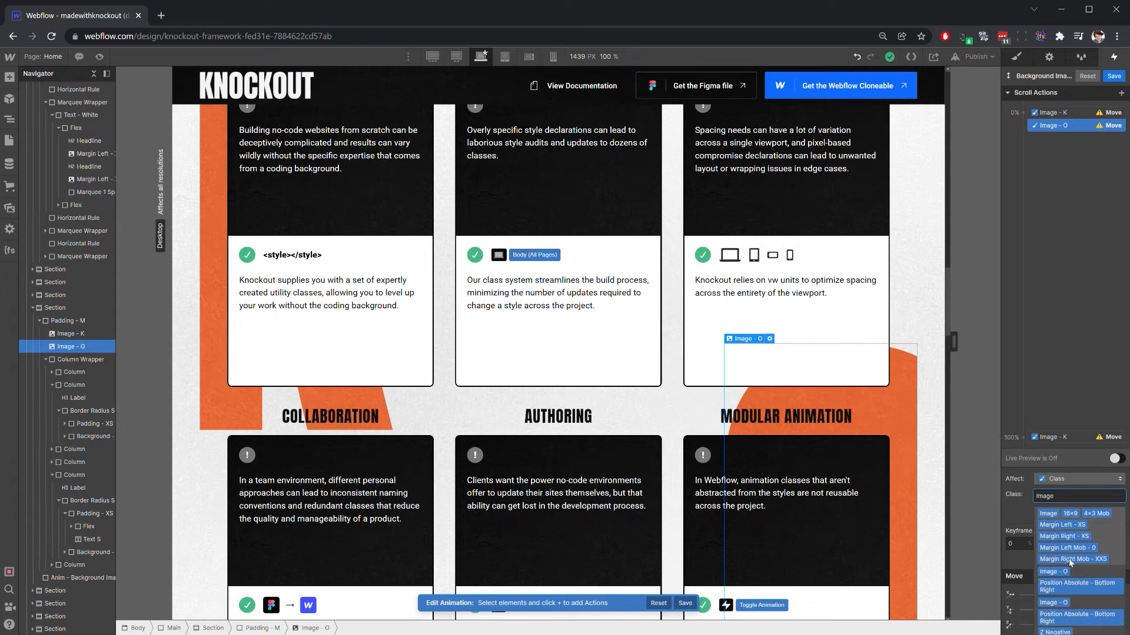
scroll(1068, 570, down, 3)
scroll(1074, 617, down, 5)
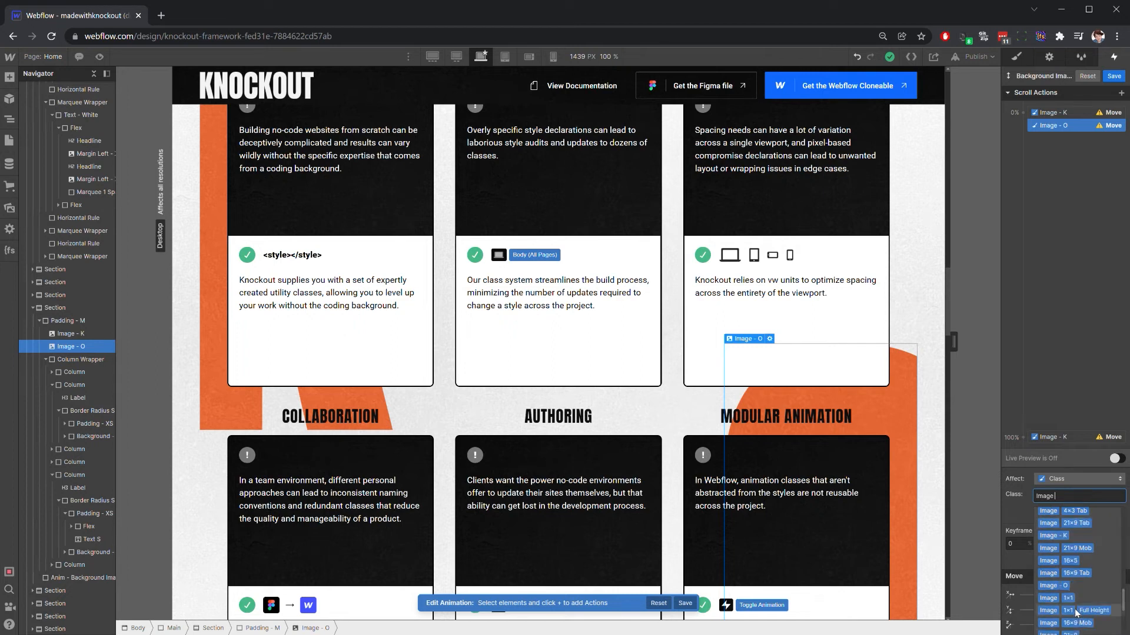
scroll(1074, 609, down, 3)
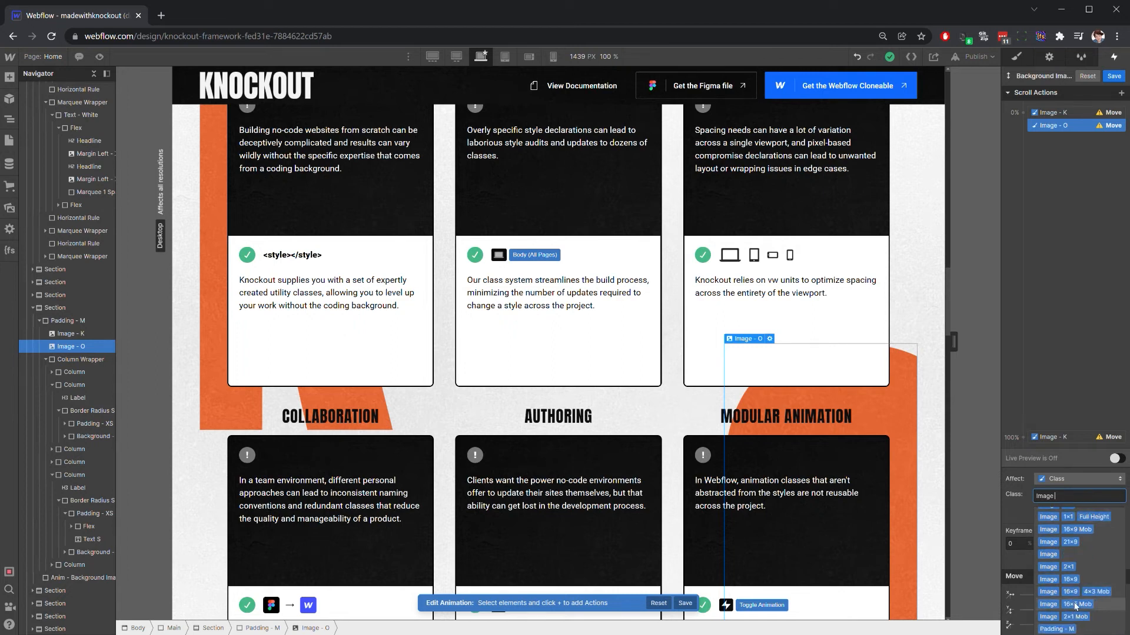
text(- O)
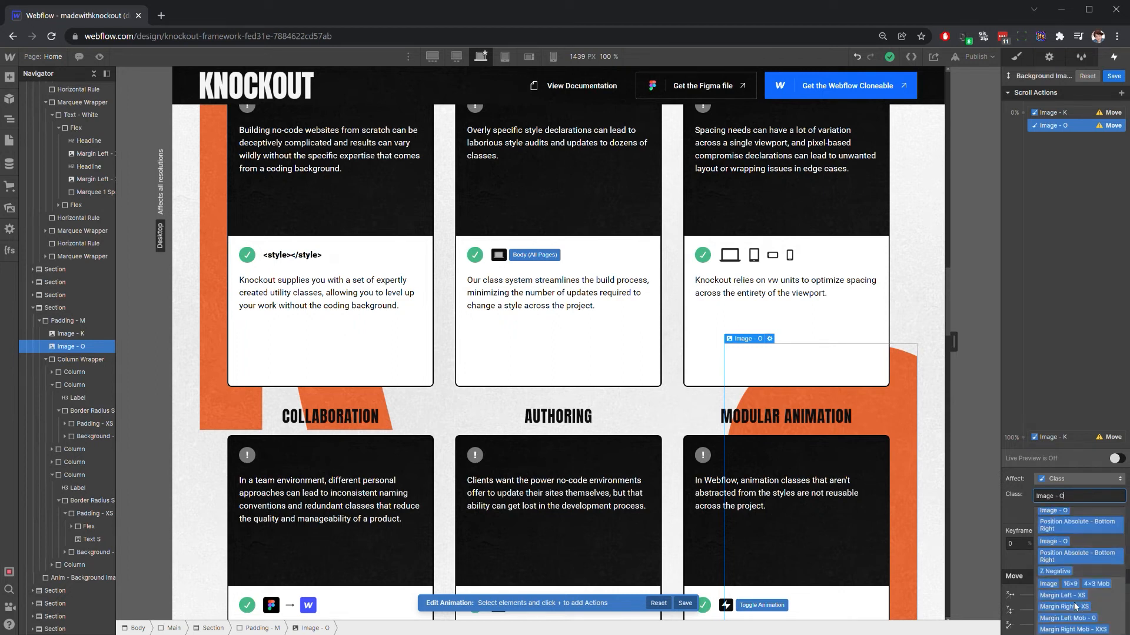
scroll(1075, 589, up, 1)
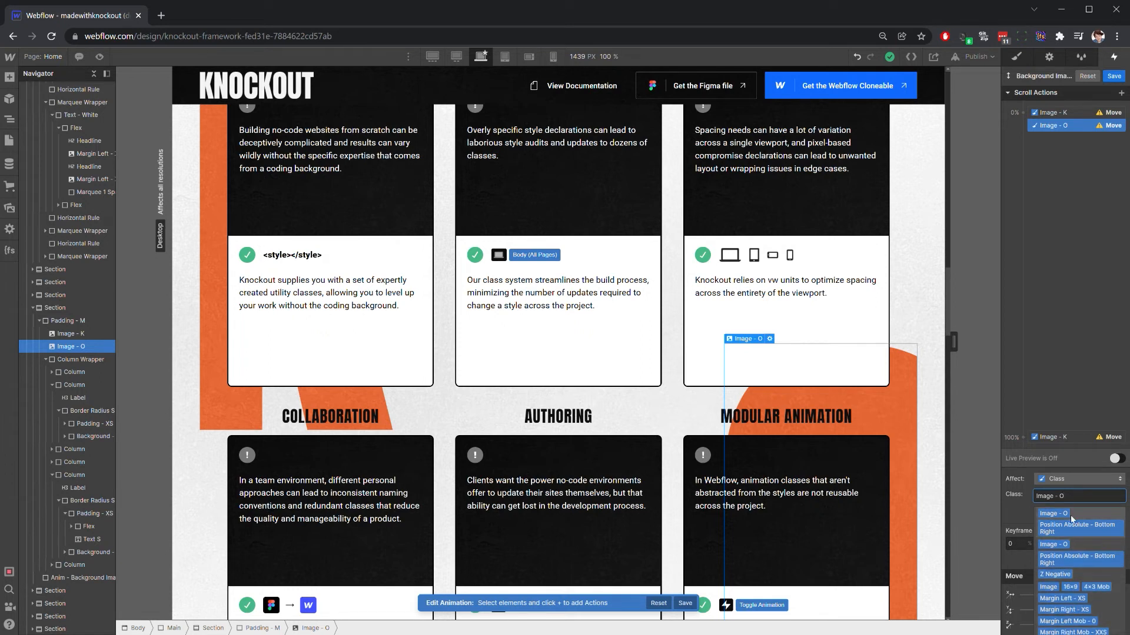
scroll(1072, 526, down, 3)
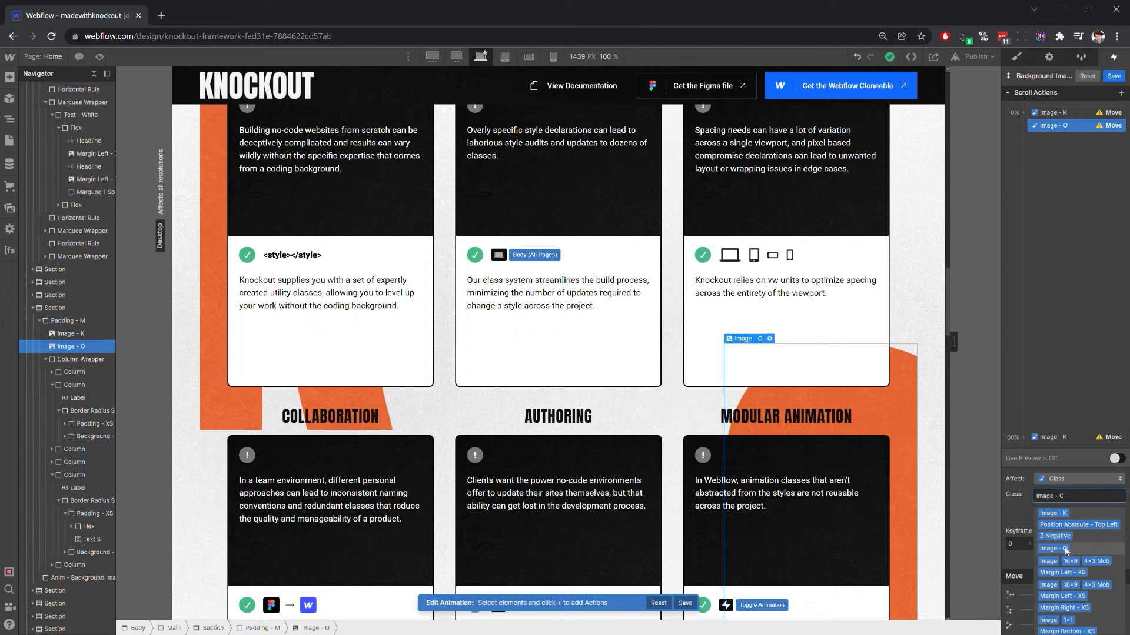
click(1064, 547)
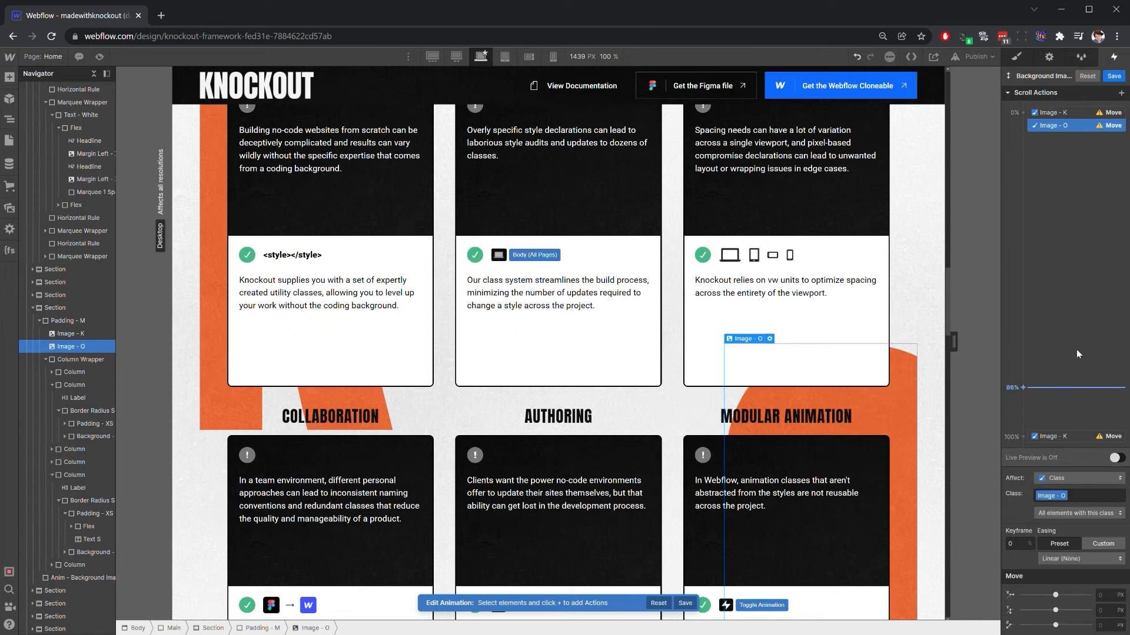
Place an Image - O Move action at the 100% keyframe, alongside the one for Image - K.
click(1121, 96)
click(1060, 126)
drag(1069, 139, 1042, 436)
Set the horizontal move at the 0% keyframe to 0vw for both Image - K and Image - O.
click(1065, 112)
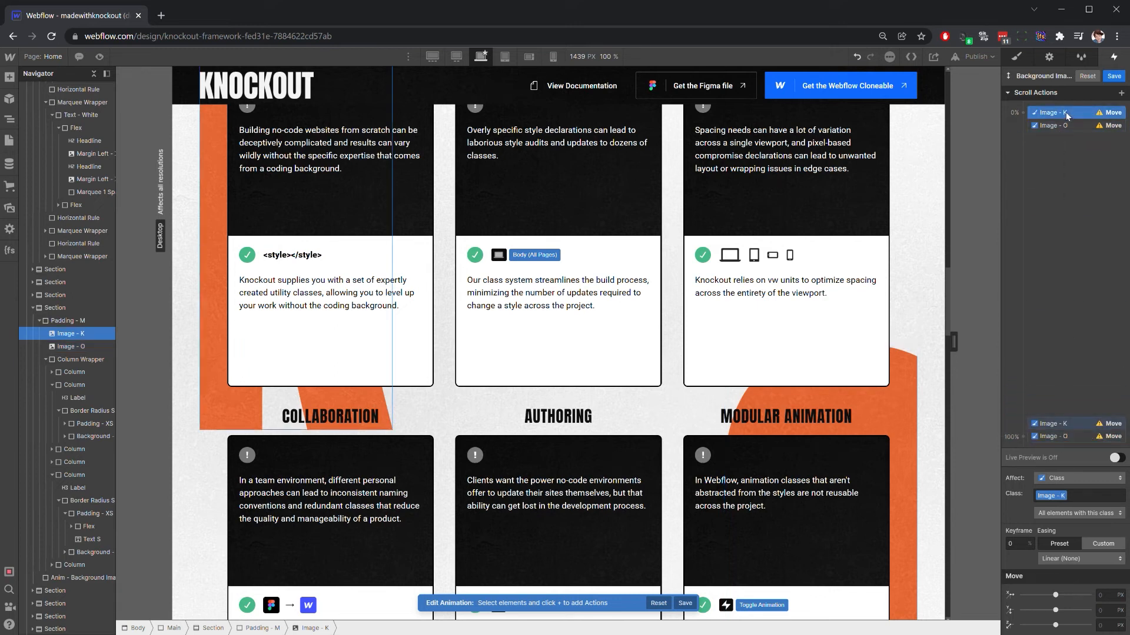
click(1109, 596)
text(0vw)
key(Return)
click(1081, 125)
click(1104, 596)
text(vw)
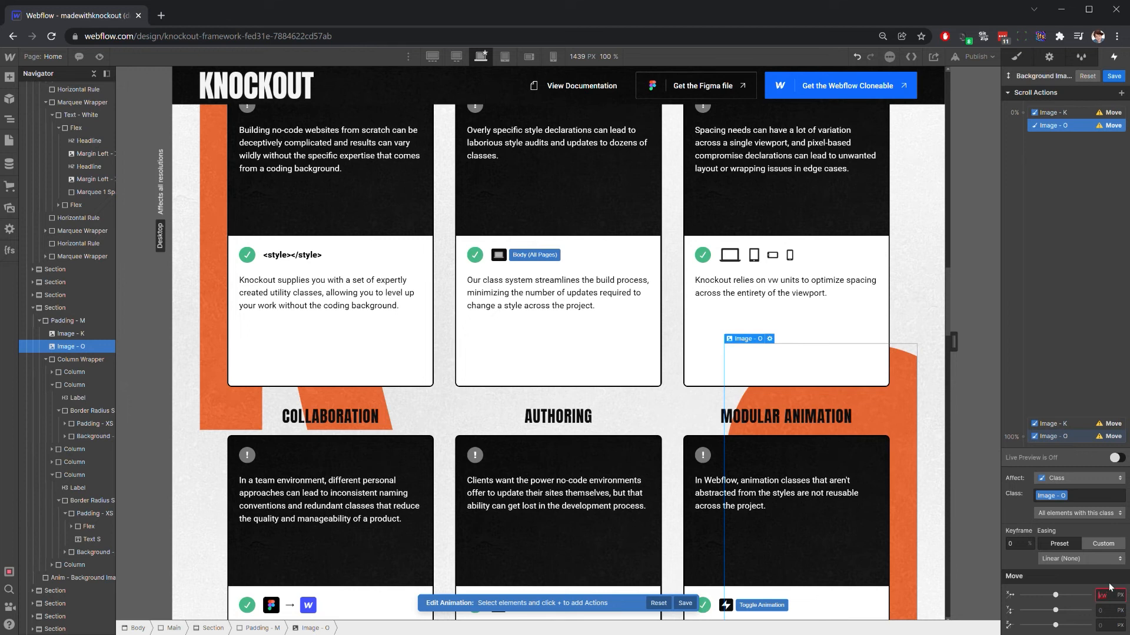
Set the 100% keyframe's horizontal move to 50vw for Image - K and -50vw for Image - O, and save the animation.
click(1053, 424)
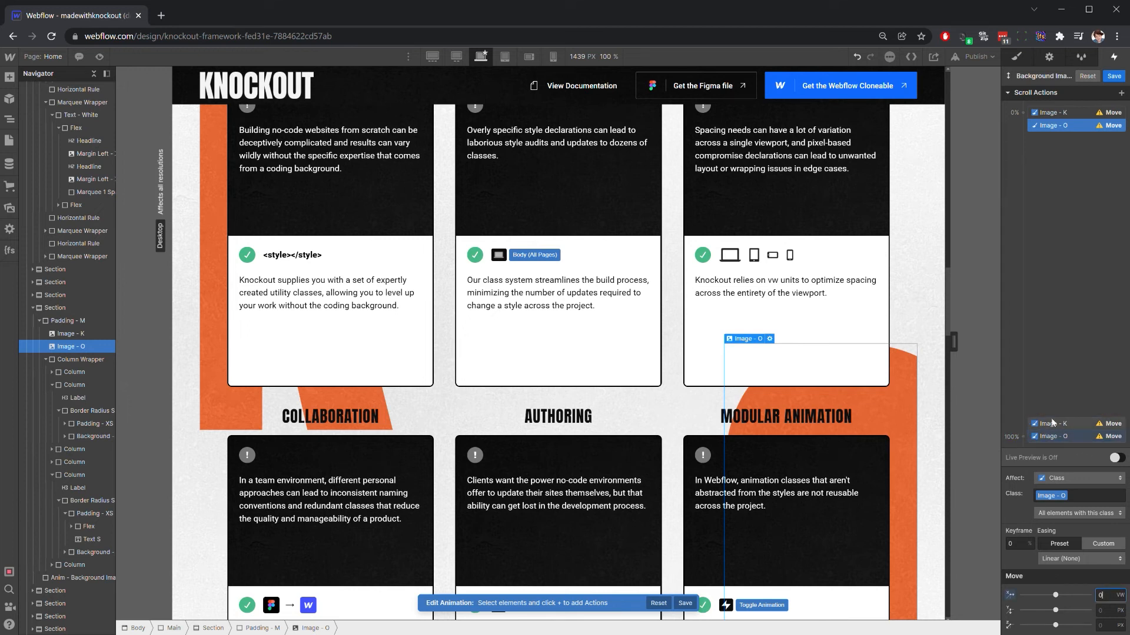
click(1111, 597)
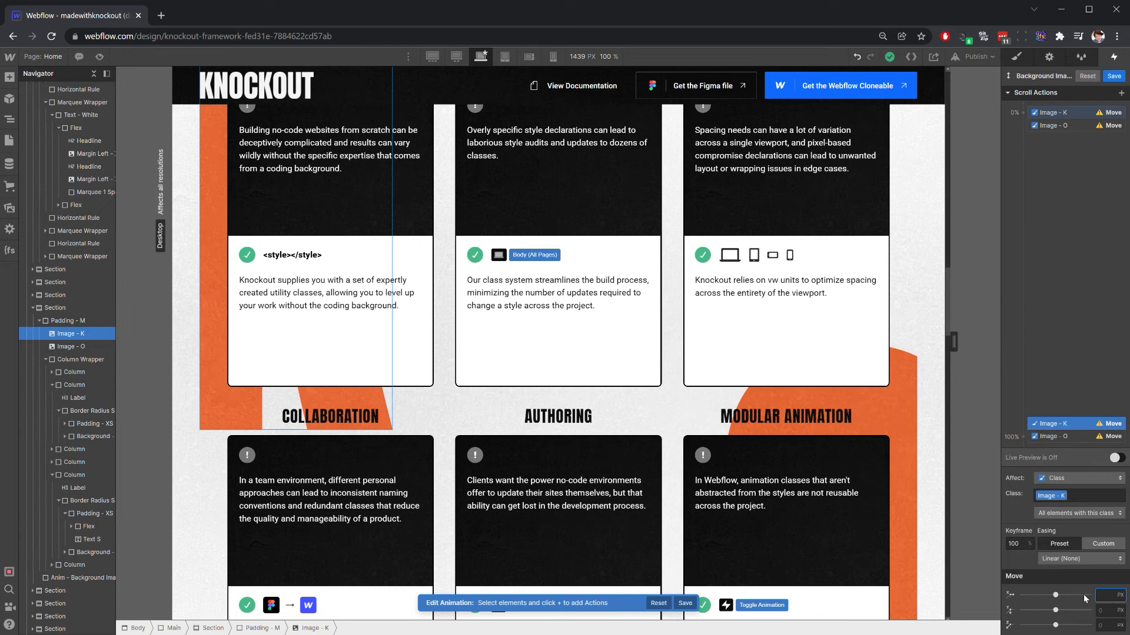
text(50vw)
key(Return)
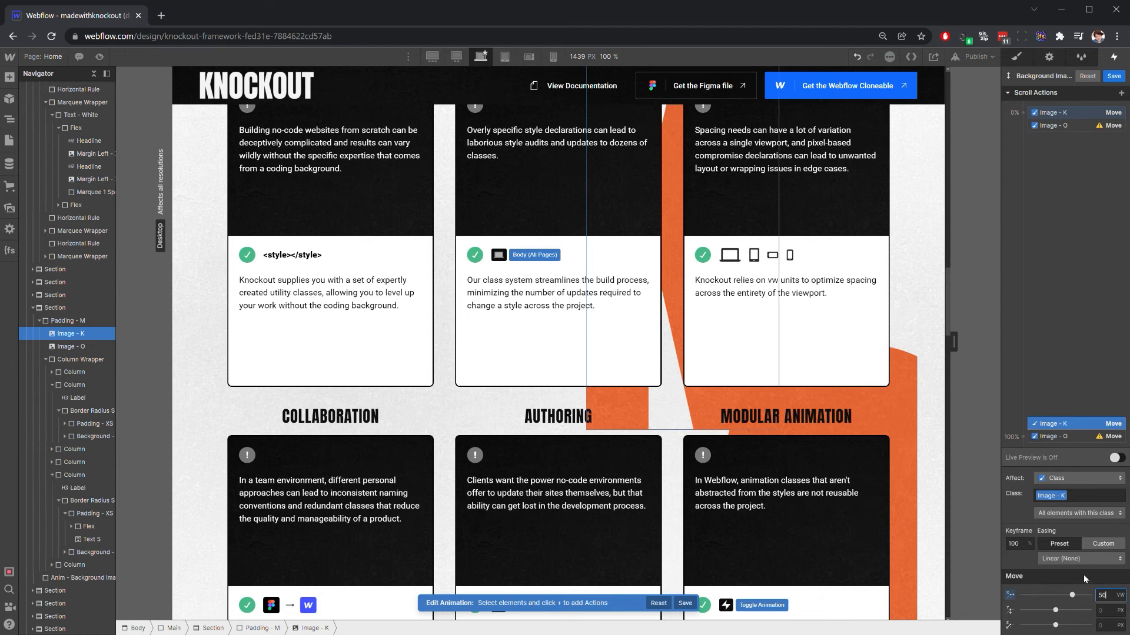
click(1071, 436)
click(1097, 594)
text(-50vw)
key(Return)
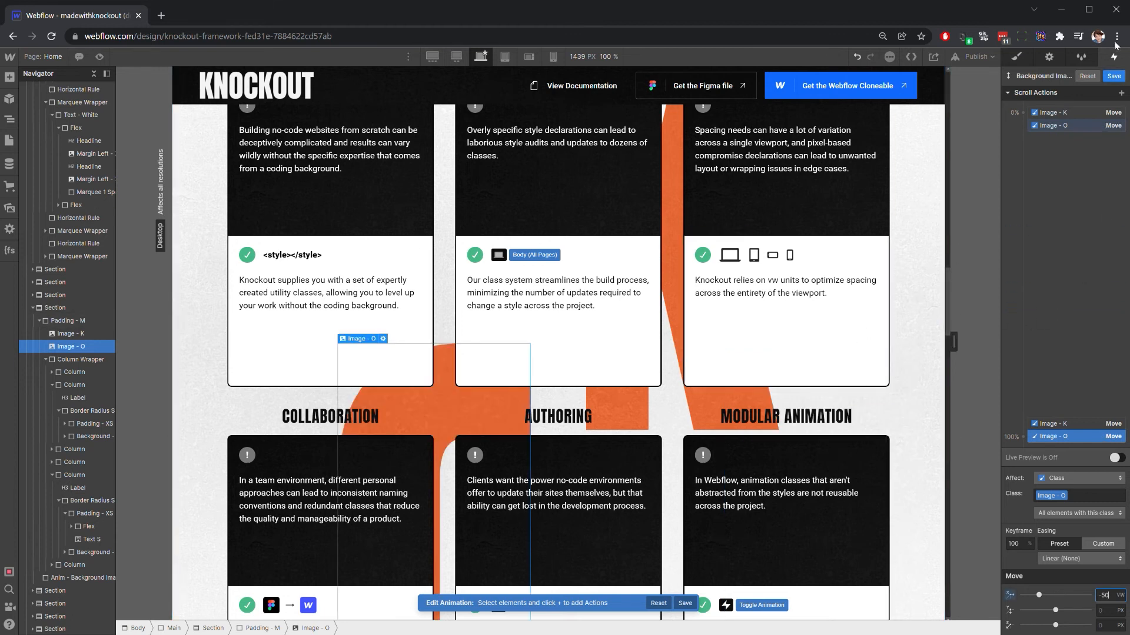
click(1113, 76)
Preview the page and scroll through the "How Knockout Helps" section to check how the K and O images move.
scroll(945, 355, down, 3)
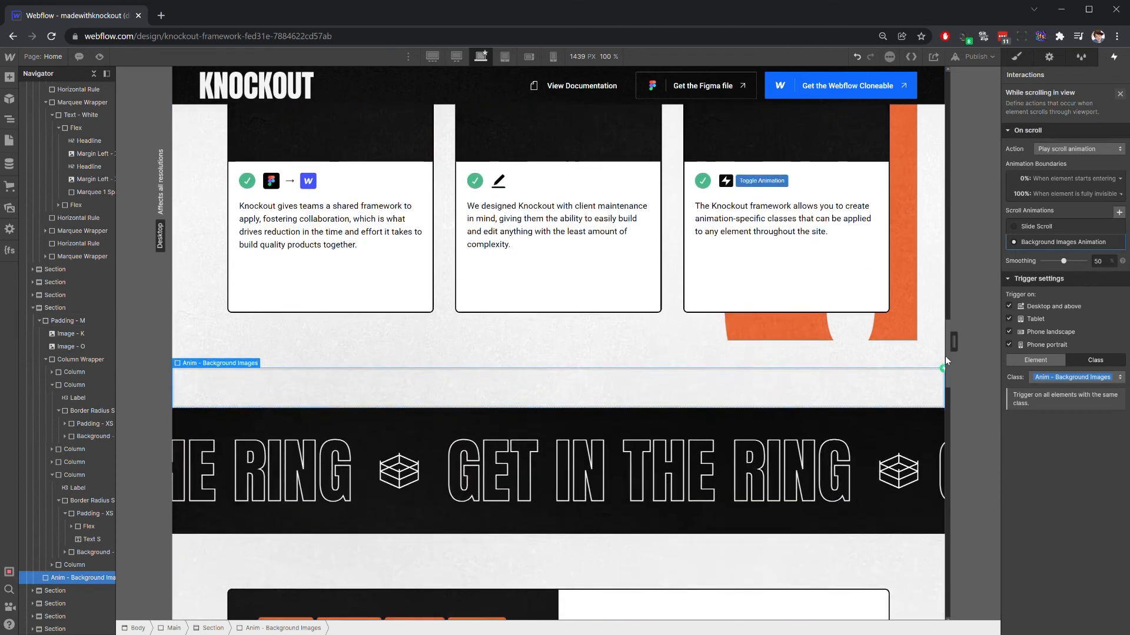
scroll(944, 354, up, 10)
mouse_move(942, 271)
mouse_down()
mouse_move(933, 246)
mouse_move(940, 270)
mouse_up()
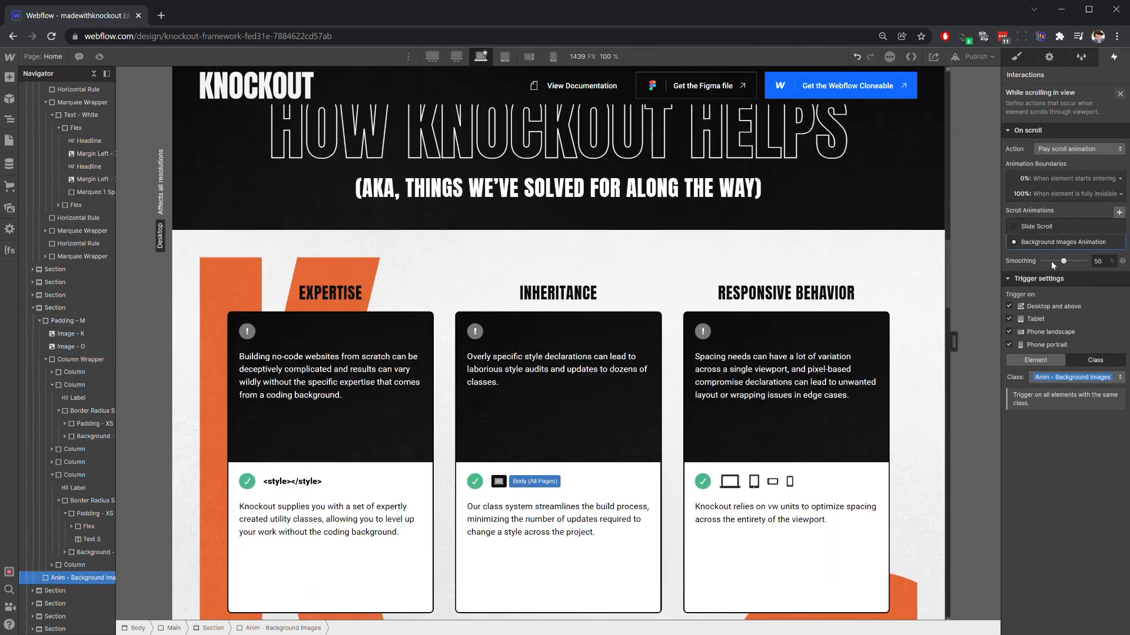
click(100, 56)
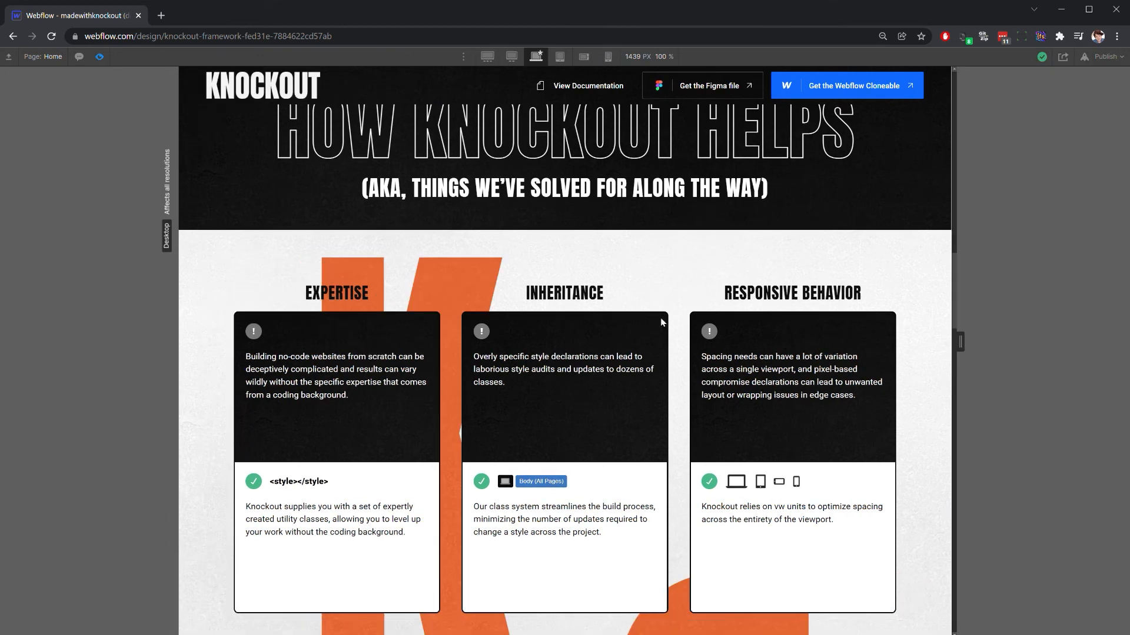
drag(953, 304, 944, 280)
scroll(943, 285, down, 10)
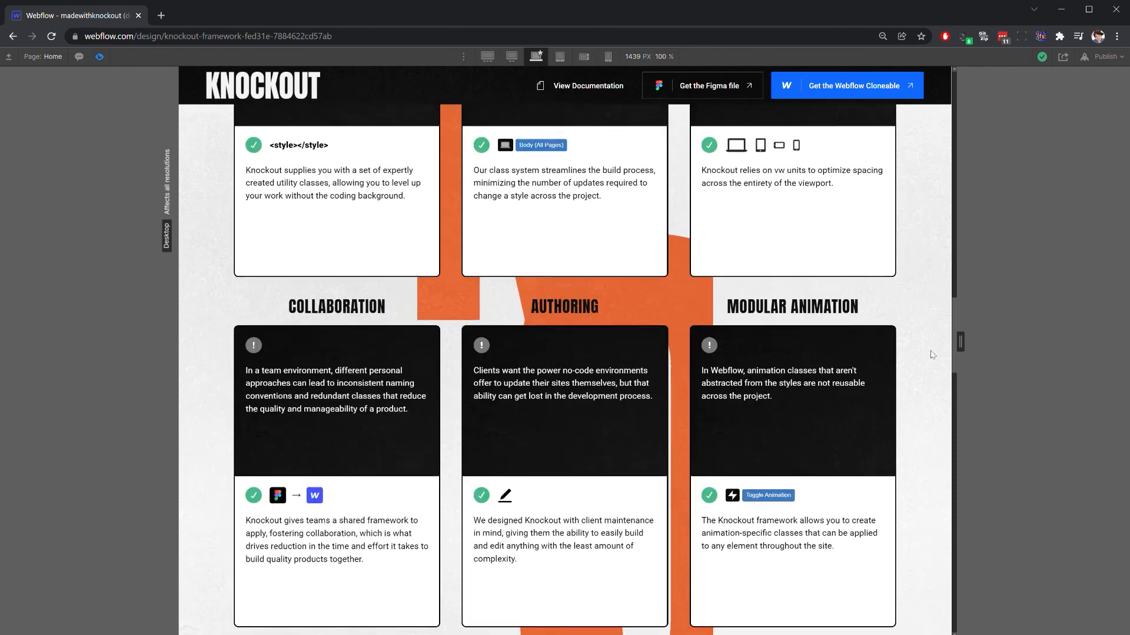
scroll(927, 371, down, 5)
scroll(929, 376, up, 6)
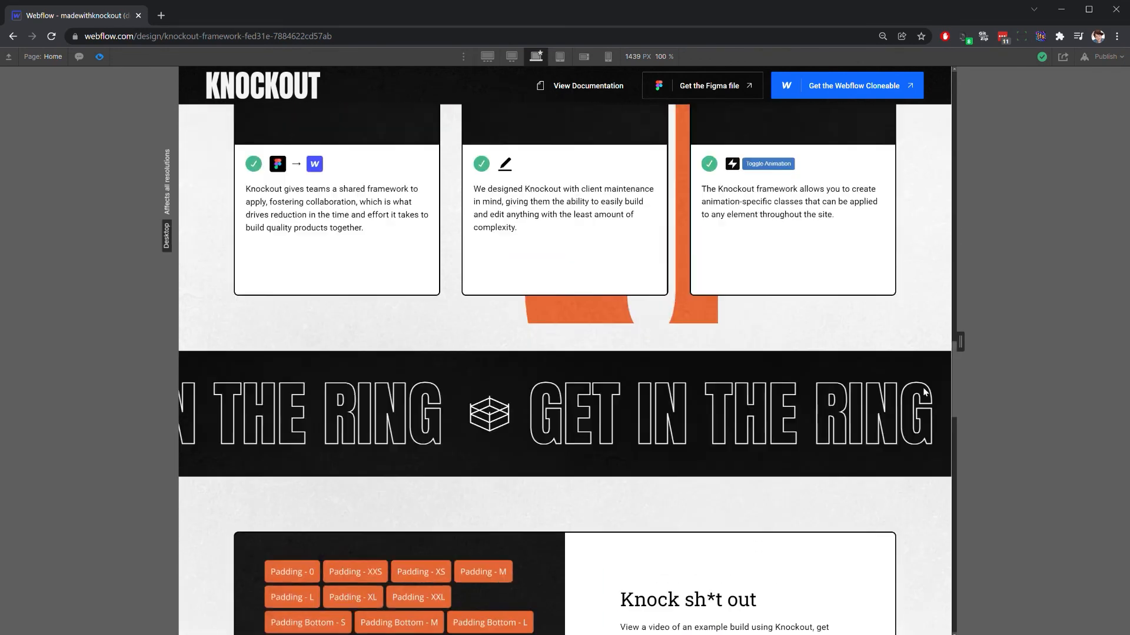
scroll(932, 356, up, 10)
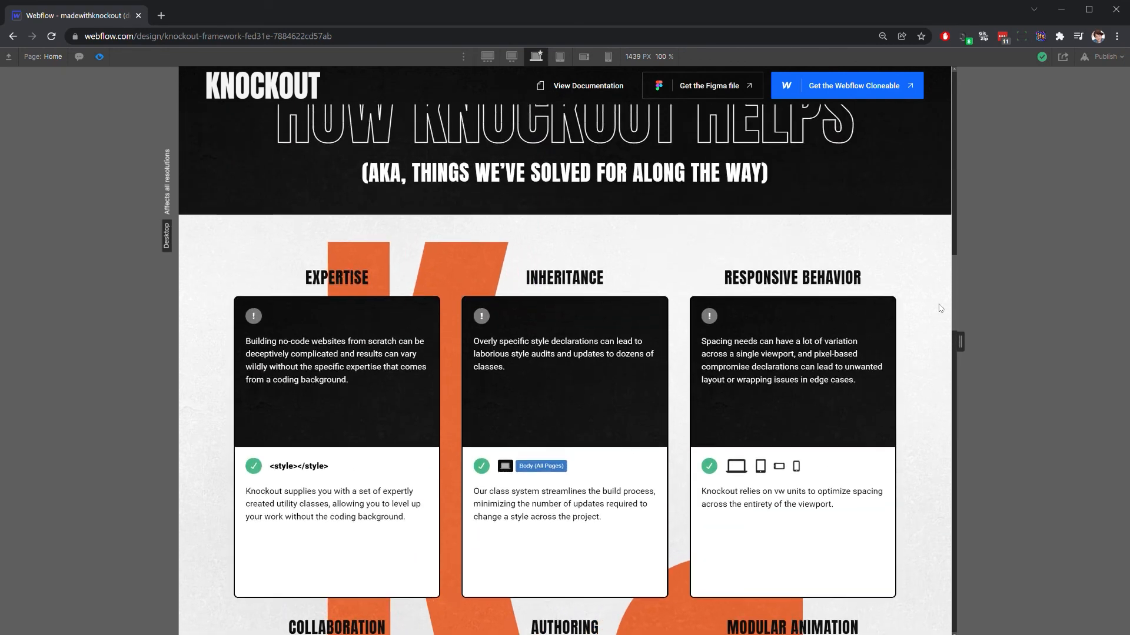
scroll(938, 283, up, 4)
scroll(940, 253, down, 7)
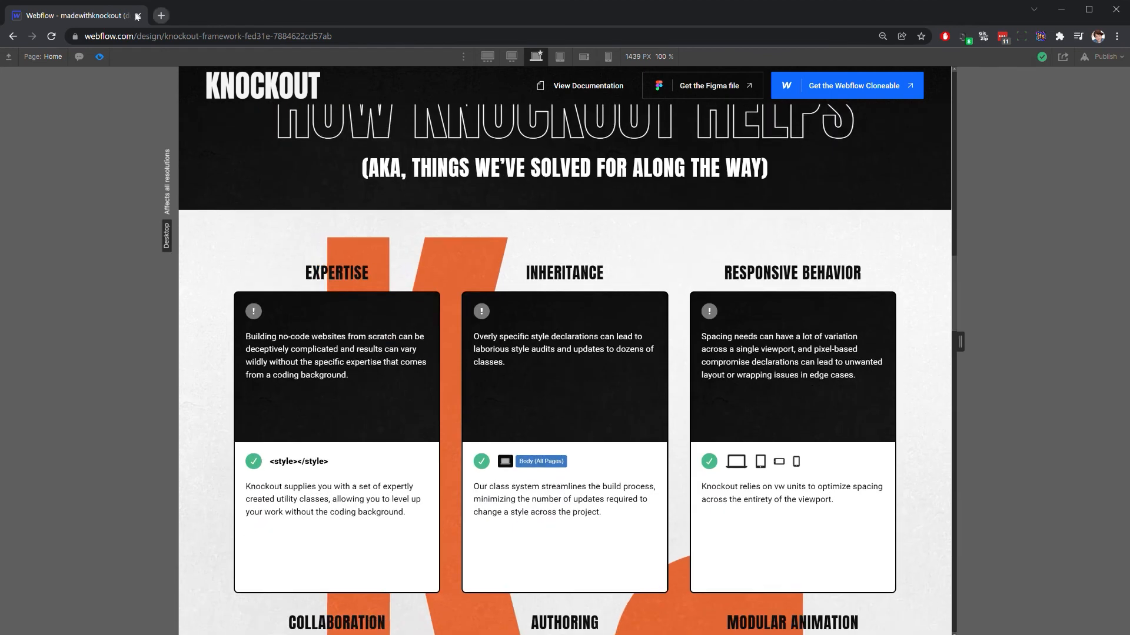
click(100, 57)
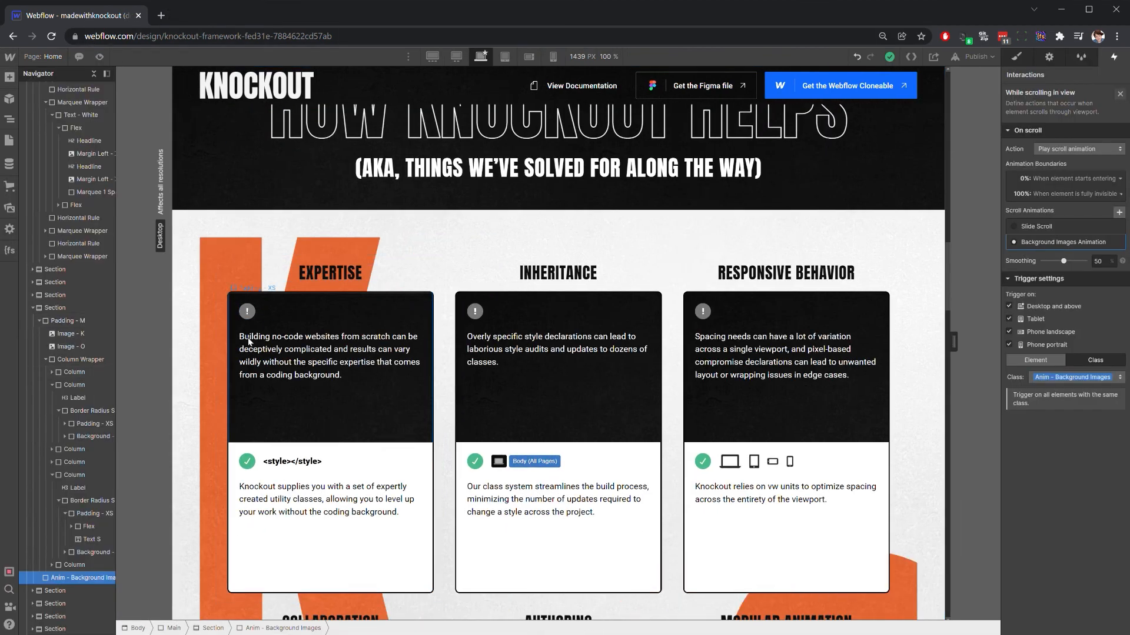
Delete the Anim - Background Images div block and preview the section's scroll animation without it.
key(Delete)
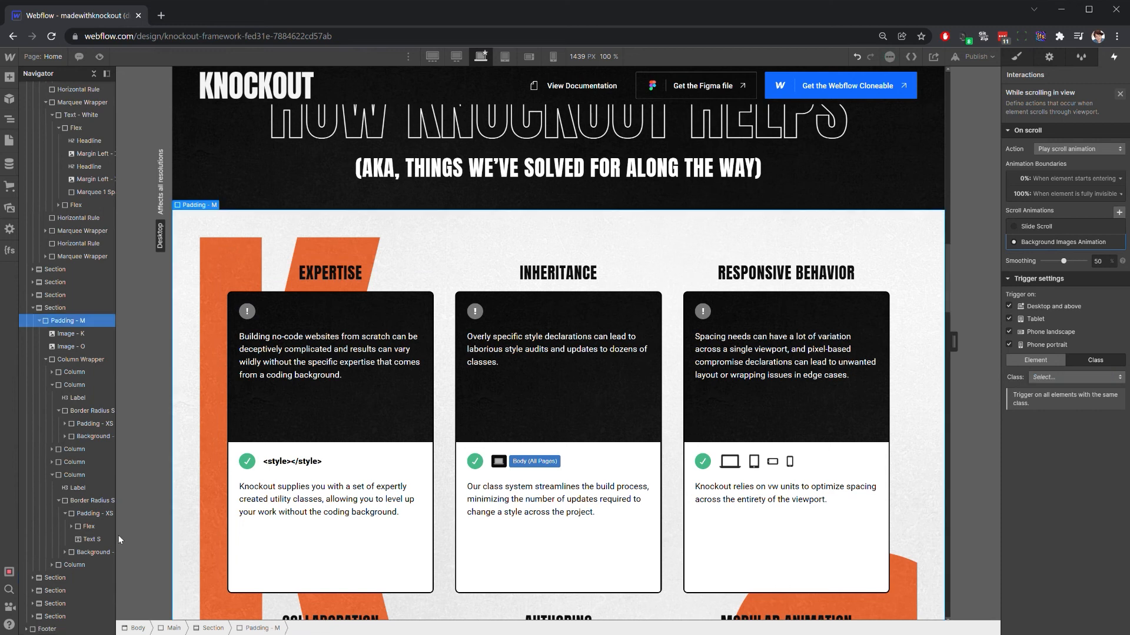
click(100, 56)
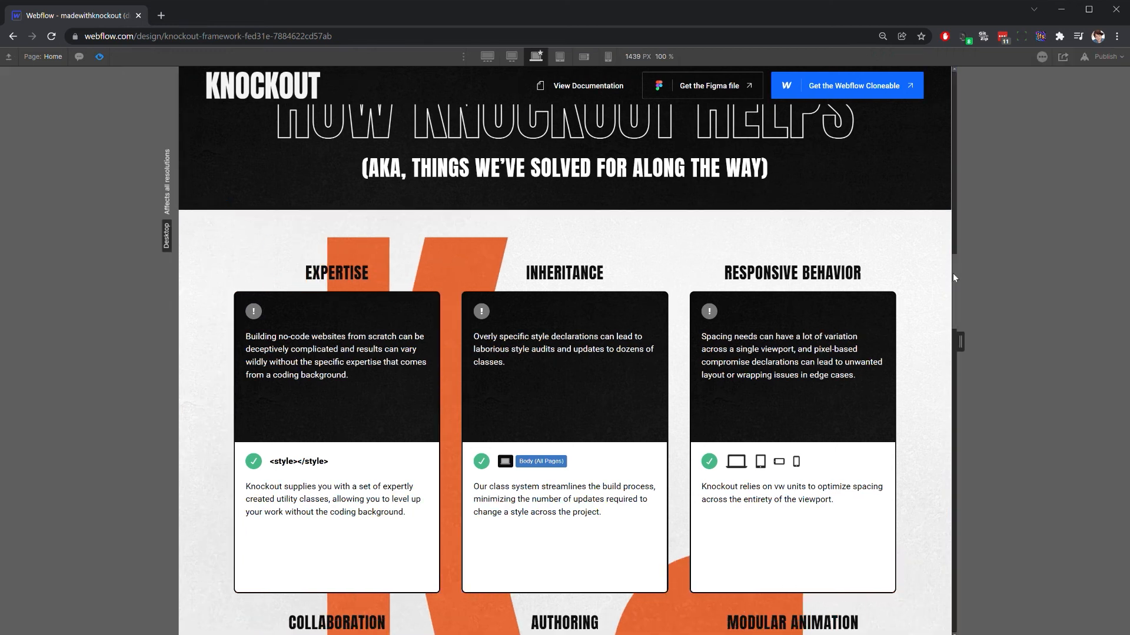
scroll(954, 278, up, 8)
scroll(947, 300, down, 12)
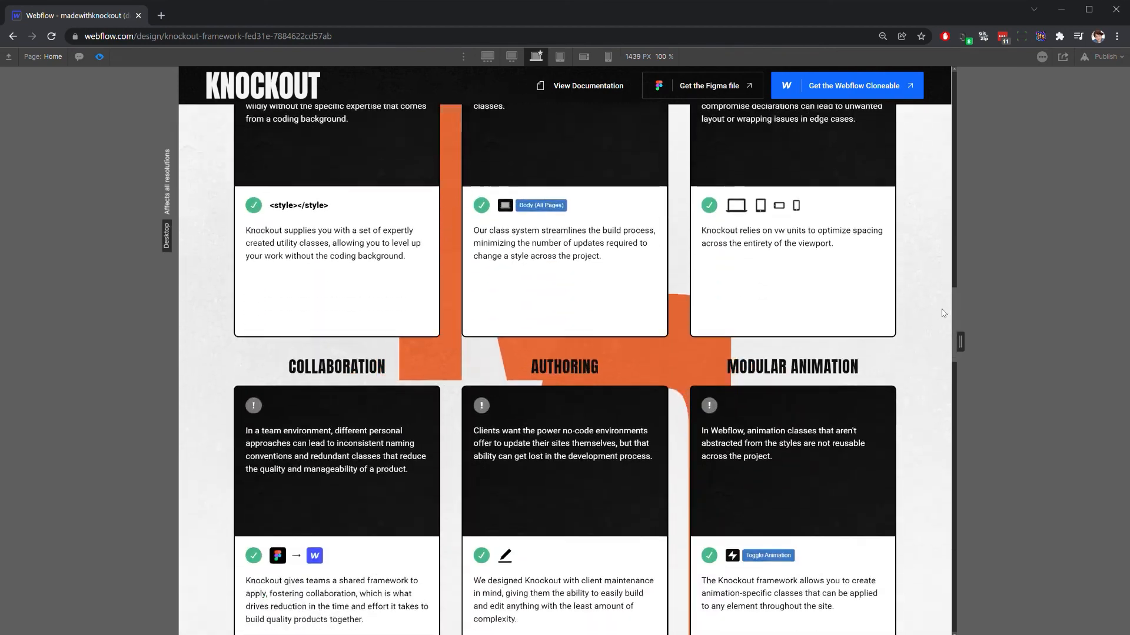
scroll(943, 313, down, 10)
scroll(933, 353, up, 10)
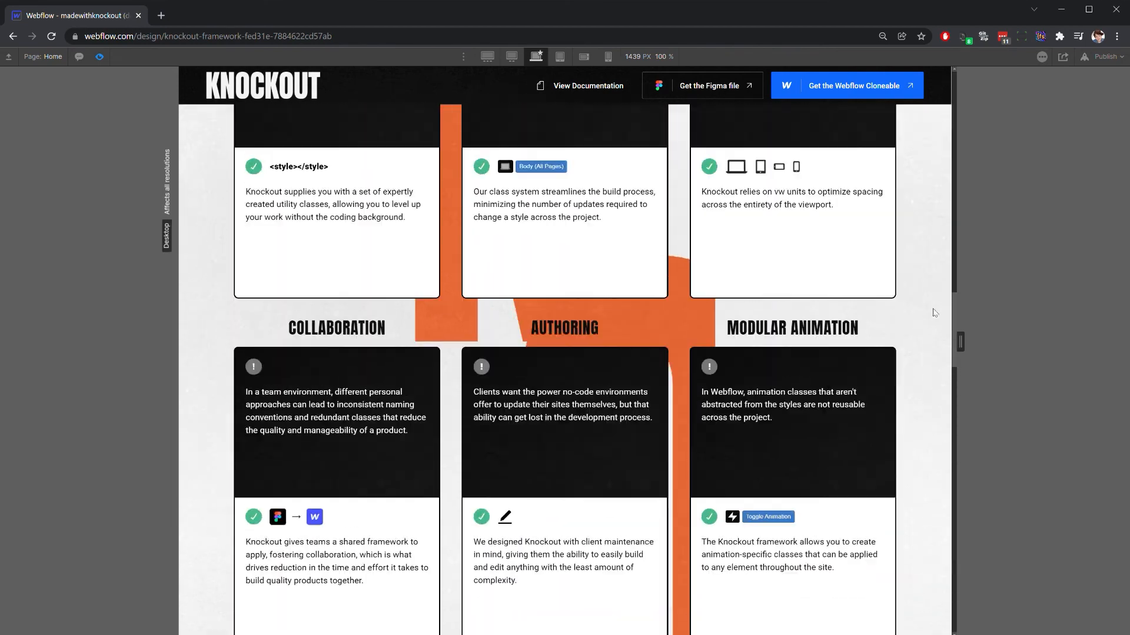
scroll(935, 312, up, 8)
scroll(936, 308, down, 7)
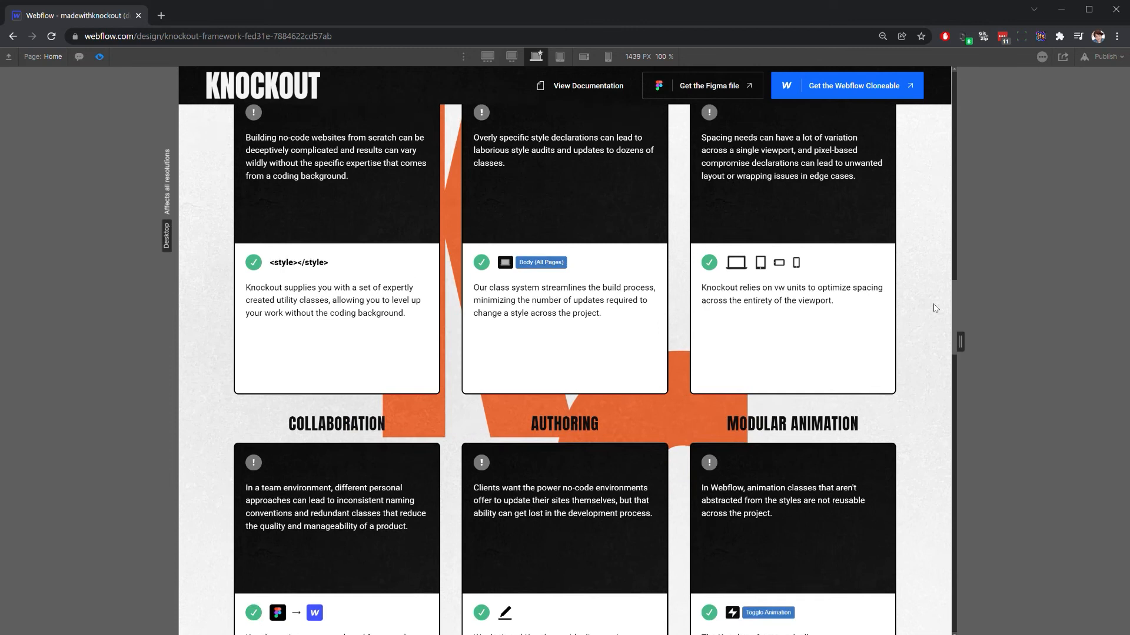
scroll(935, 308, down, 1)
click(100, 59)
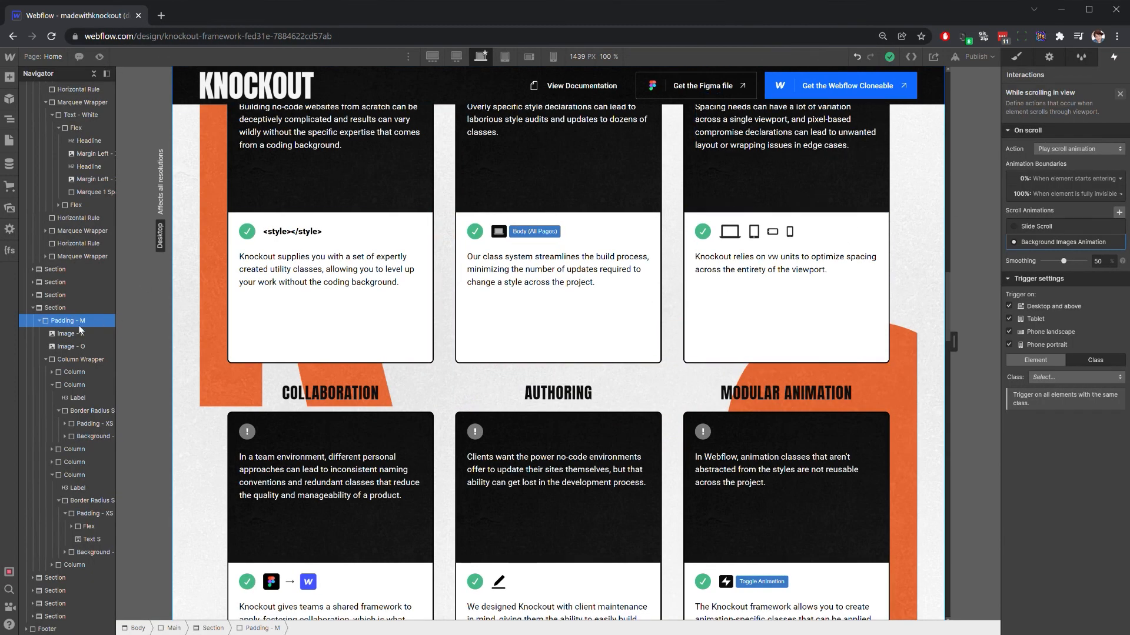
Remove the Anim - Background Images class from Padding - M and preview how the section scrolls.
click(1018, 59)
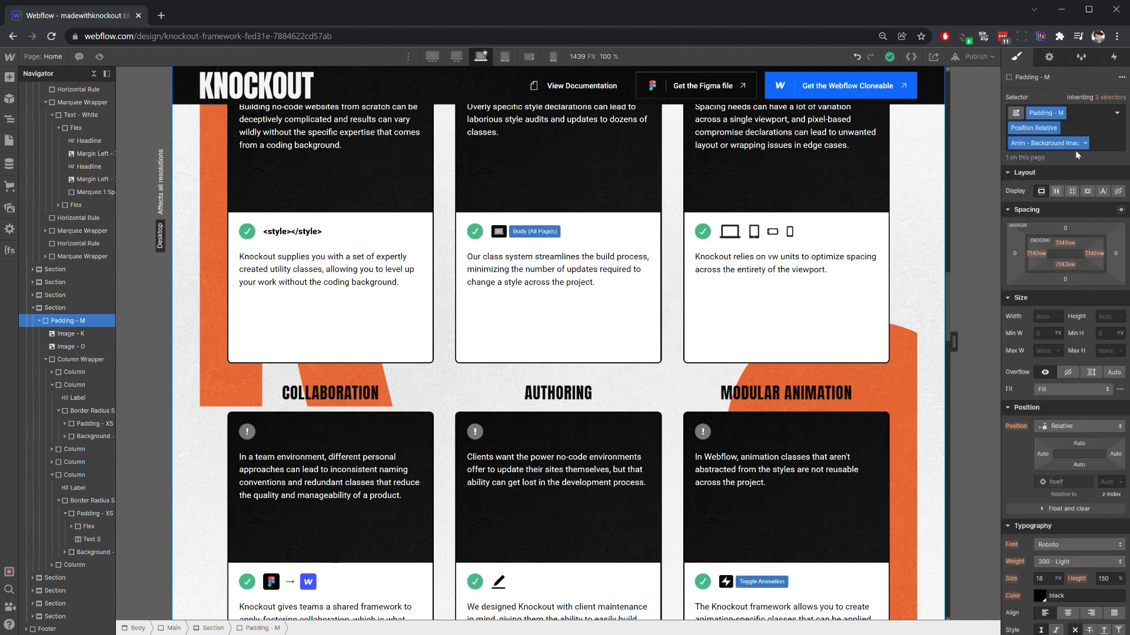
click(1104, 141)
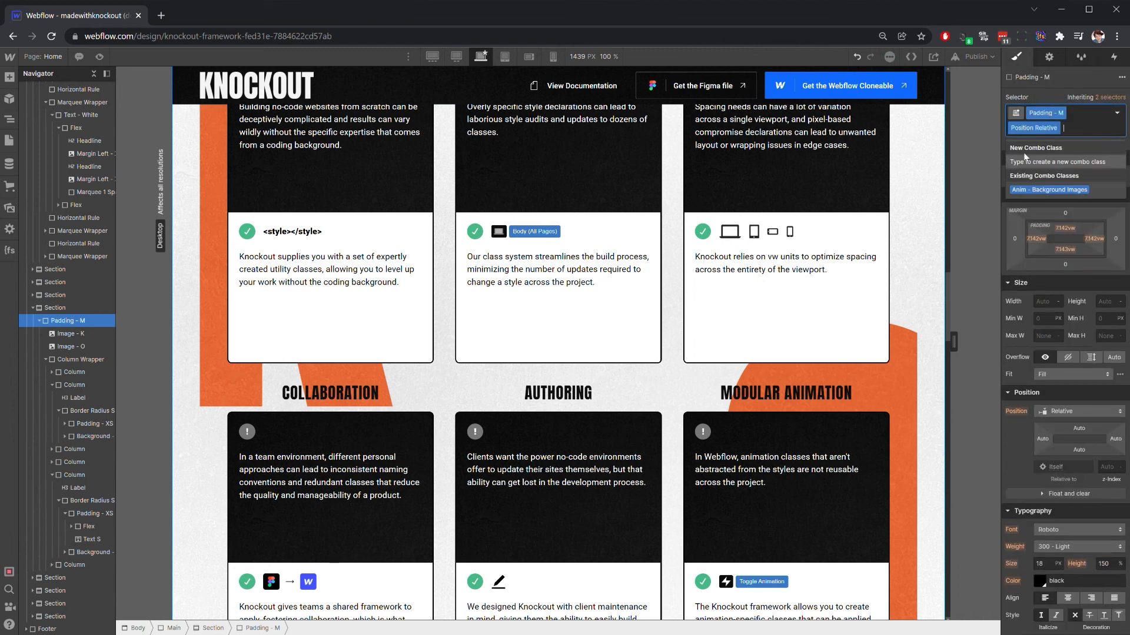
click(99, 56)
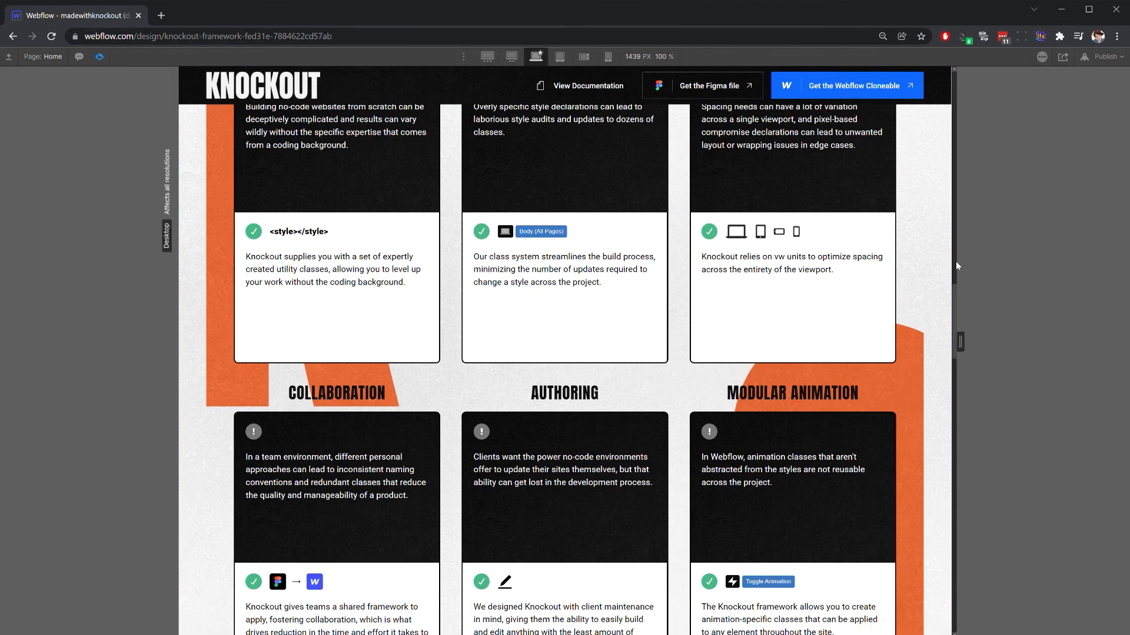
drag(953, 303, 941, 269)
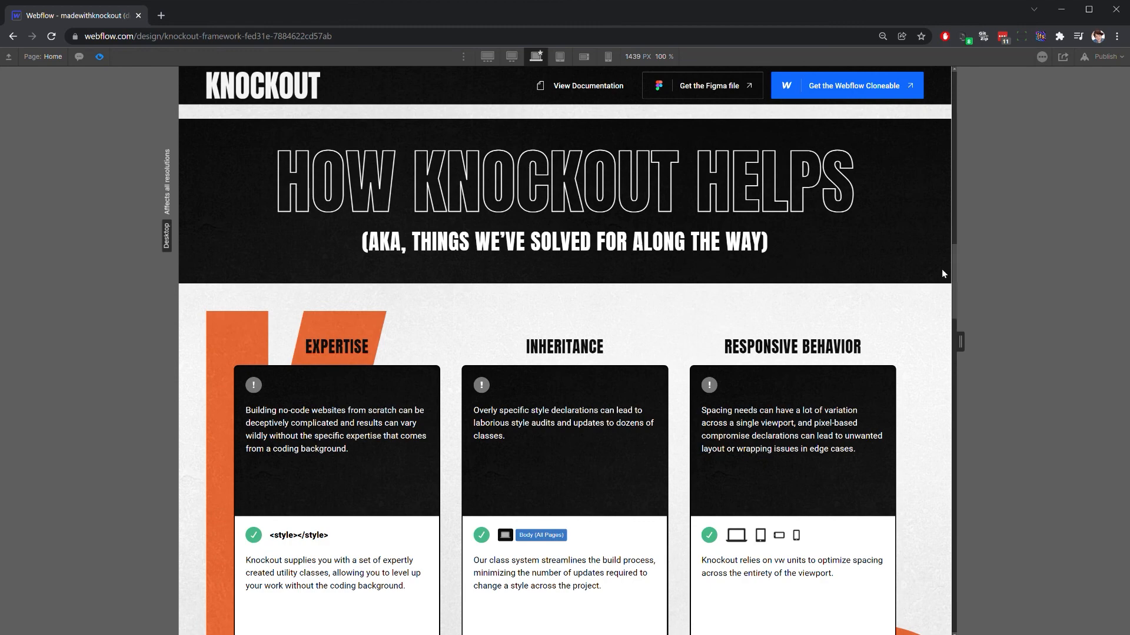